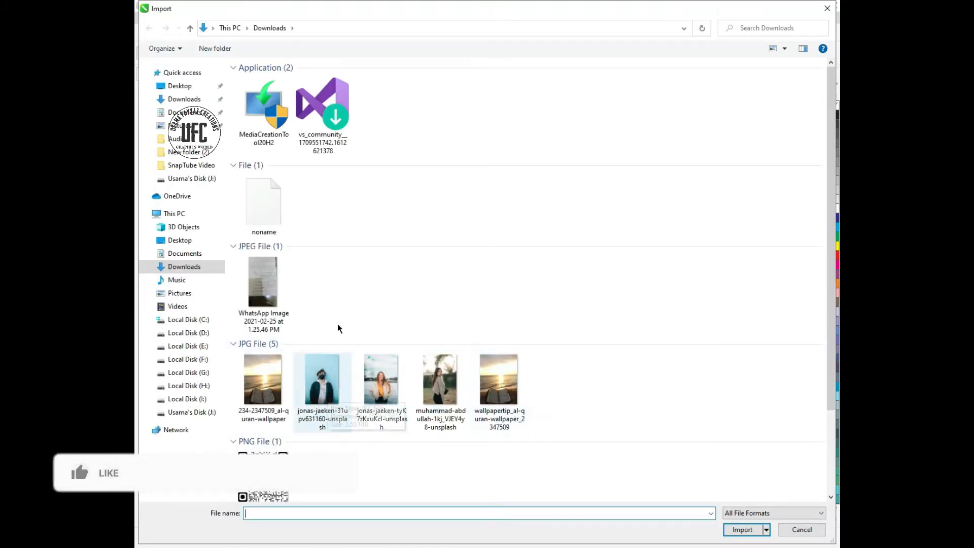
# Import the two jonas-jaeken photos and the muhammad-abdullah photo from Downloads, placing each at the page centre.
pyautogui.moveTo(437, 406); pyautogui.dragTo(442, 419)
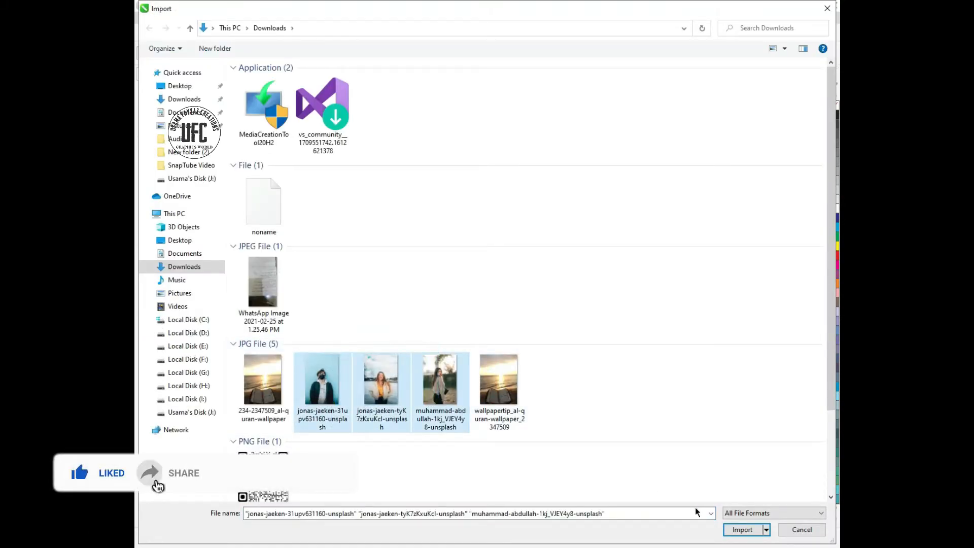
pyautogui.click(741, 530)
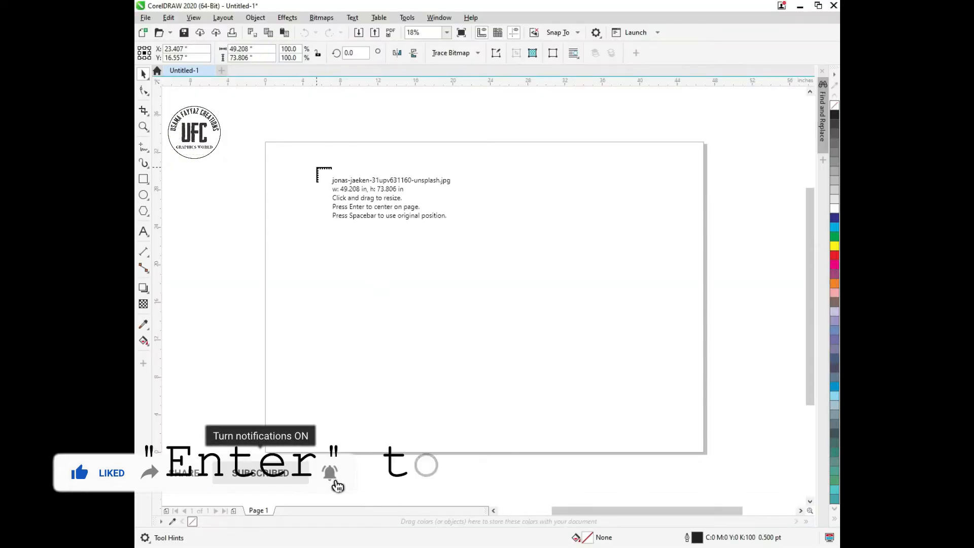
pyautogui.press('Return')
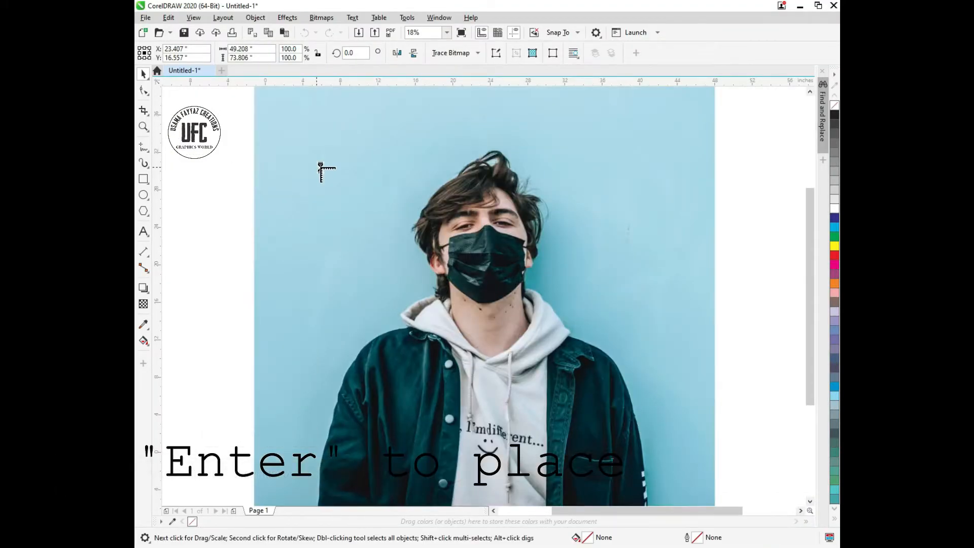
pyautogui.press('Return')
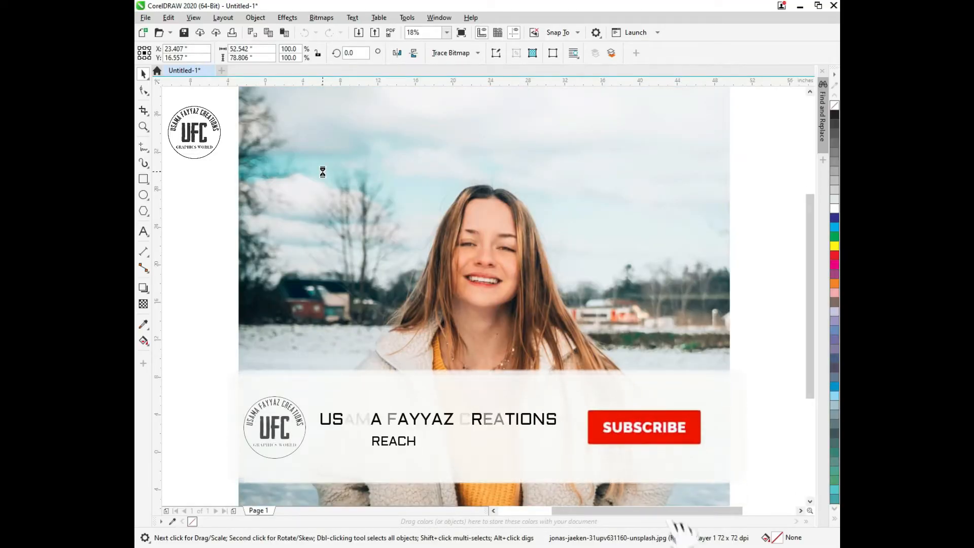
pyautogui.press('Return')
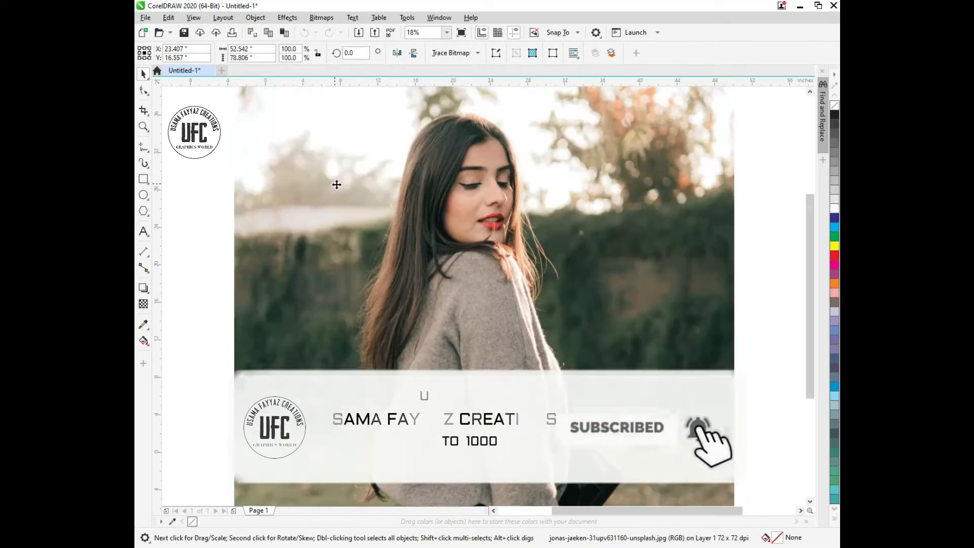
# Set the width of the three stacked photos to 5 inches and move them together into the left half of the page.
pyautogui.scroll(-1, 325, 195)
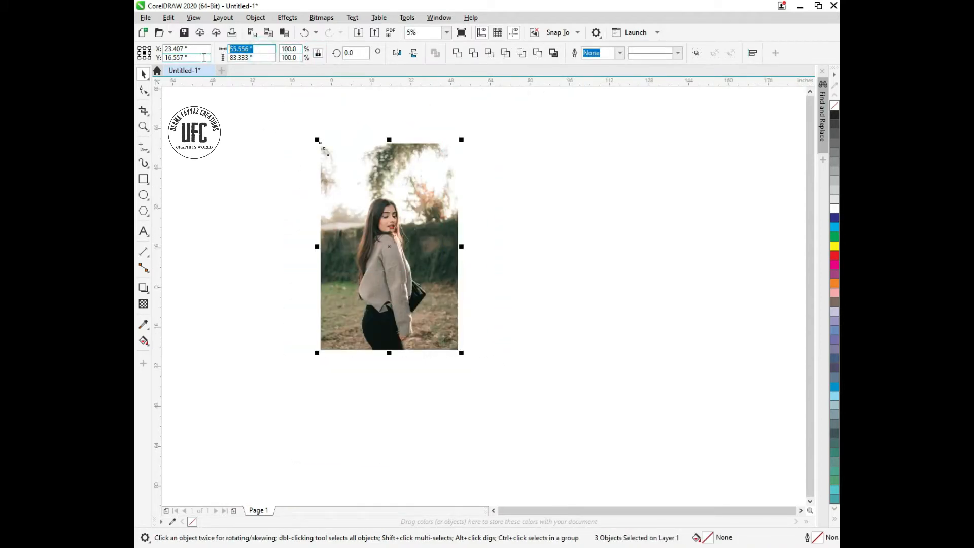
pyautogui.write('5')
pyautogui.press('Return')
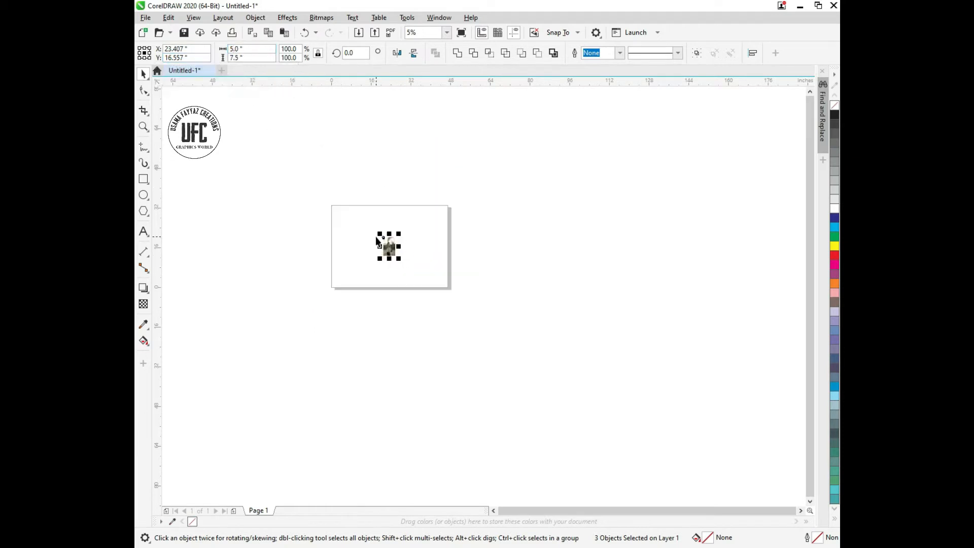
pyautogui.scroll(2, 474, 266)
pyautogui.moveTo(409, 262); pyautogui.dragTo(307, 247)
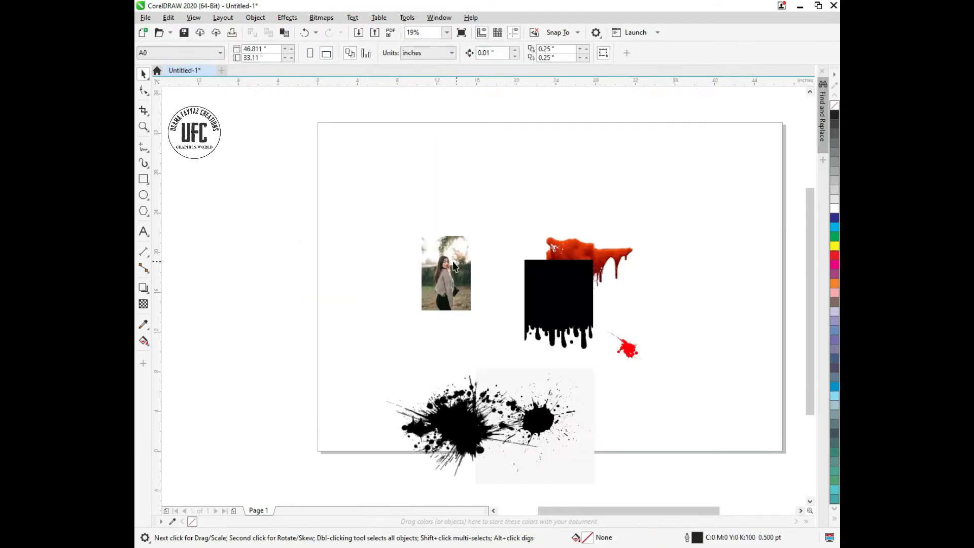
# Spread the three photos side by side and align their centres along one horizontal line.
pyautogui.moveTo(431, 274); pyautogui.dragTo(330, 301)
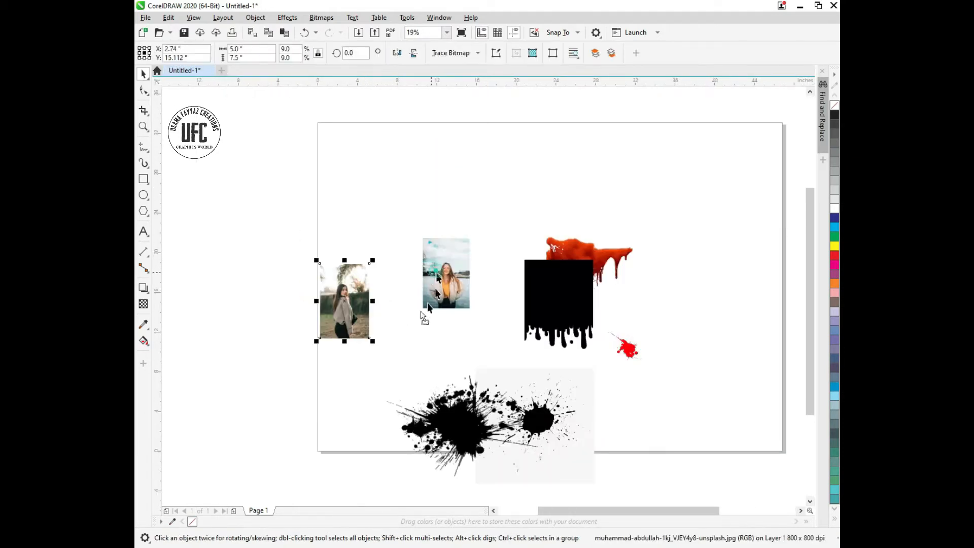
pyautogui.moveTo(435, 288); pyautogui.dragTo(452, 299)
pyautogui.moveTo(435, 256); pyautogui.dragTo(394, 291)
pyautogui.moveTo(285, 238); pyautogui.dragTo(423, 353)
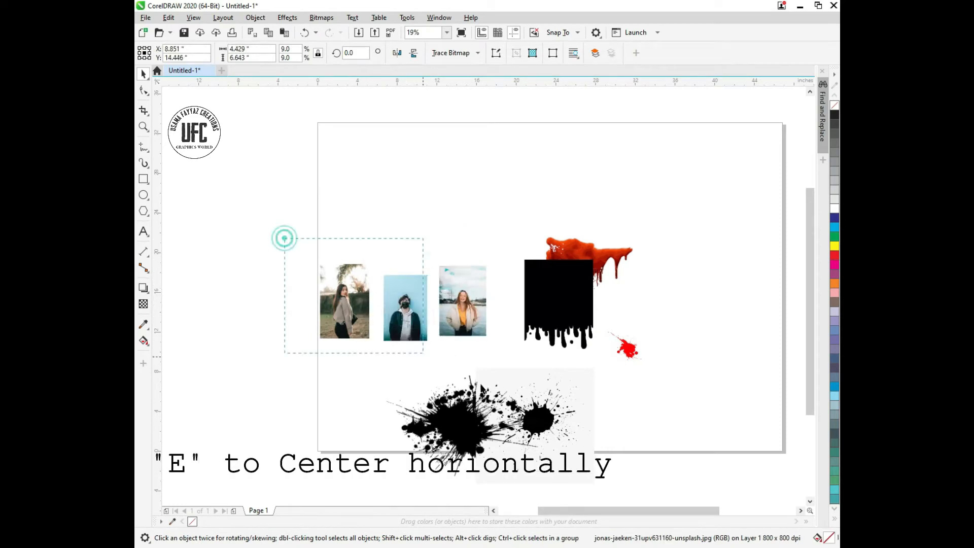
pyautogui.press('e')
pyautogui.click(395, 360)
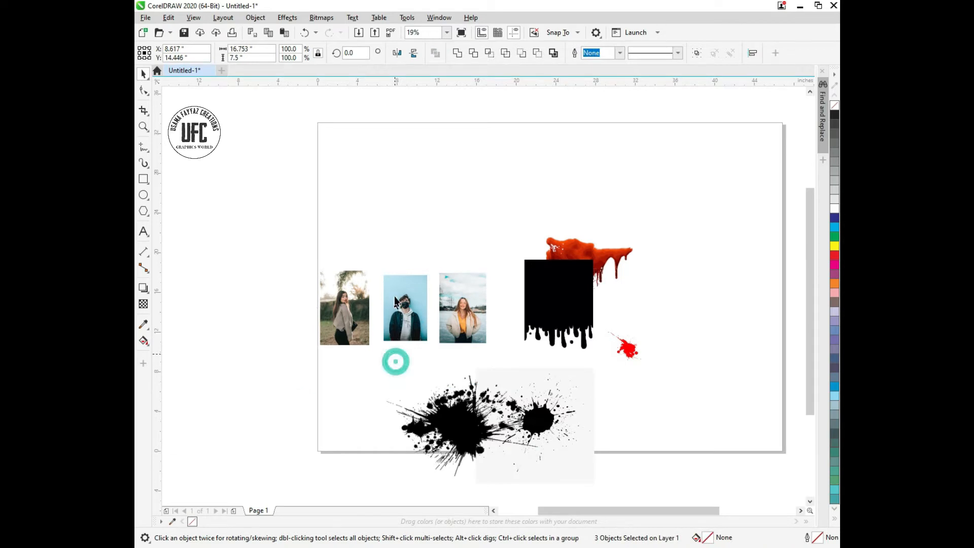
# Start a Pen tool outline around the masked man, tracing up the outer edge of his left-hand sleeve in the photo.
pyautogui.scroll(5, 412, 361)
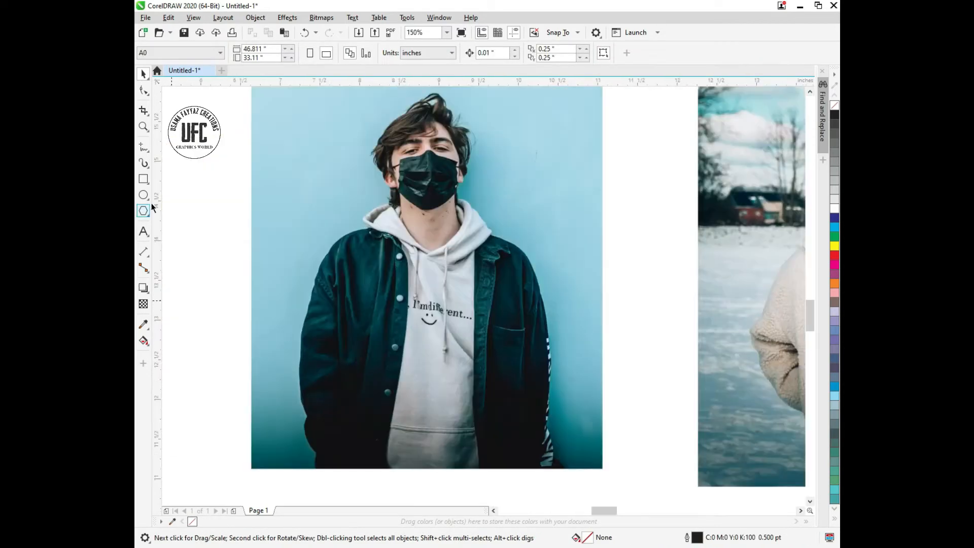
pyautogui.click(150, 152)
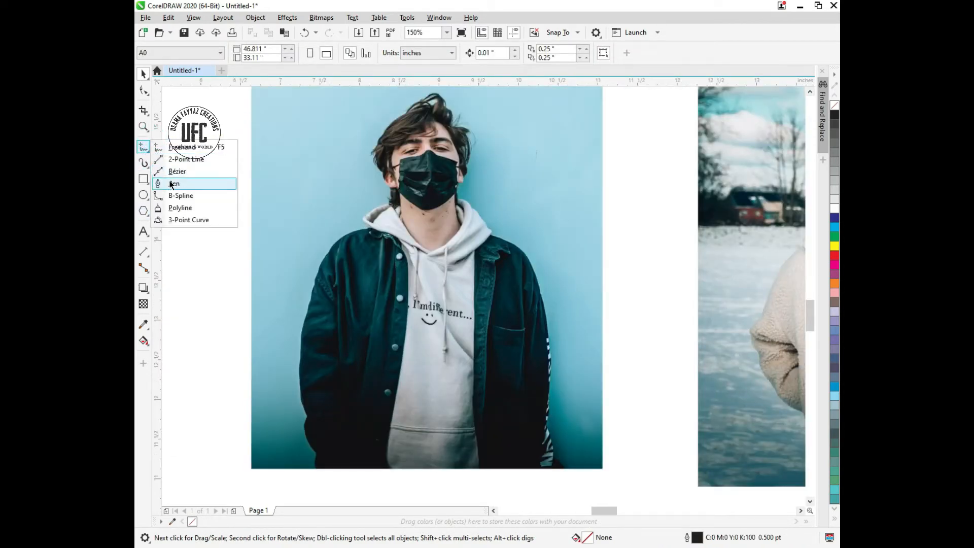
pyautogui.click(175, 184)
pyautogui.scroll(3, 304, 343)
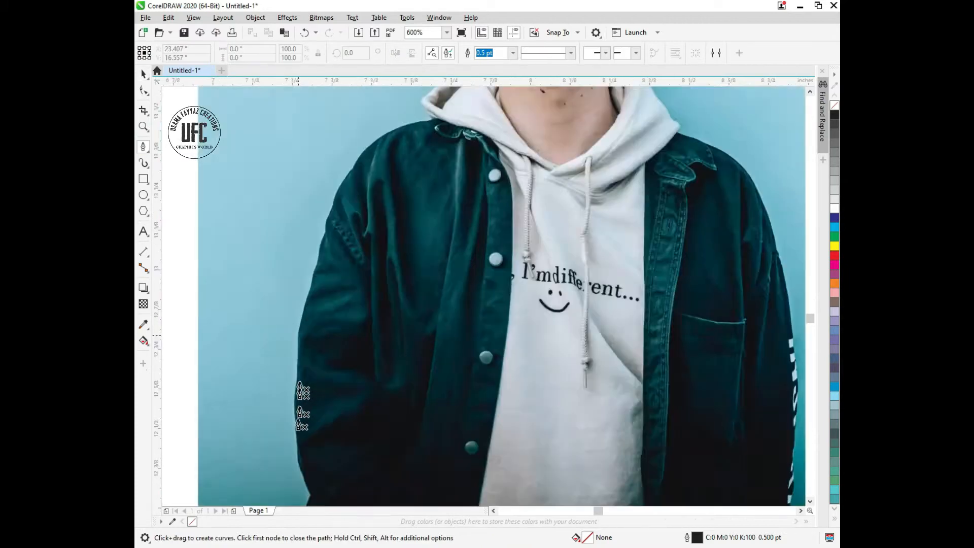
pyautogui.click(289, 464)
pyautogui.moveTo(298, 400); pyautogui.dragTo(300, 376)
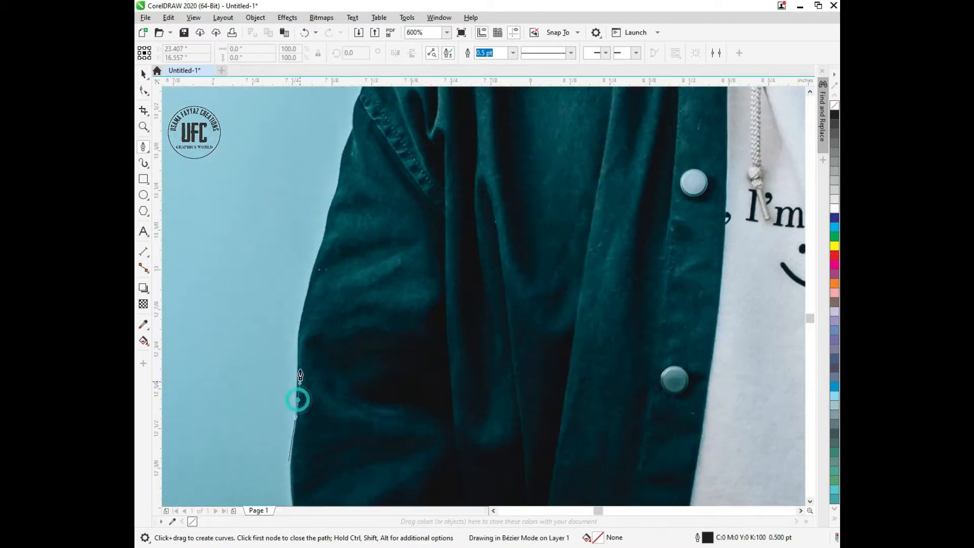
pyautogui.moveTo(310, 256); pyautogui.dragTo(319, 236)
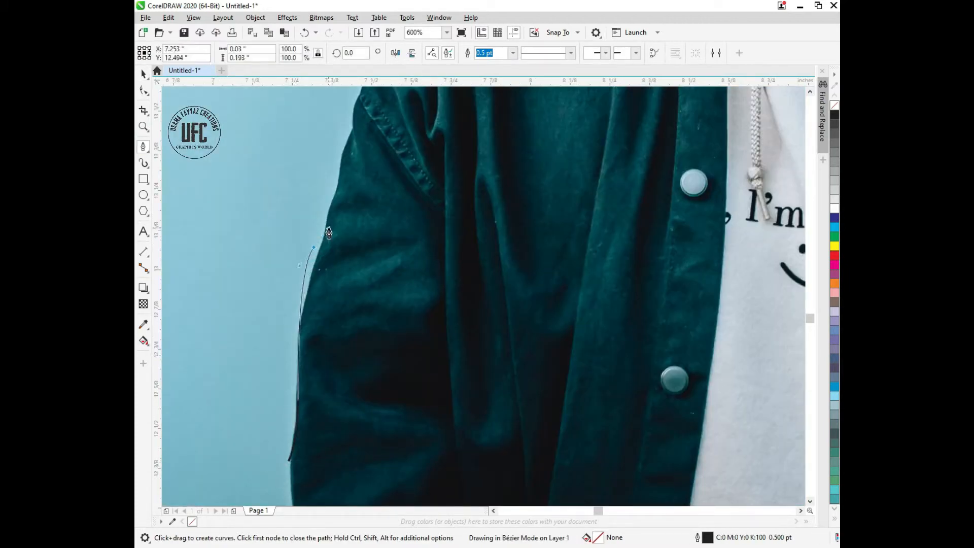
pyautogui.hotkey('ctrl', 'z')
pyautogui.moveTo(302, 310); pyautogui.dragTo(307, 283)
pyautogui.moveTo(321, 248); pyautogui.dragTo(324, 228)
pyautogui.scroll(2, 320, 218)
pyautogui.moveTo(355, 222); pyautogui.dragTo(404, 131)
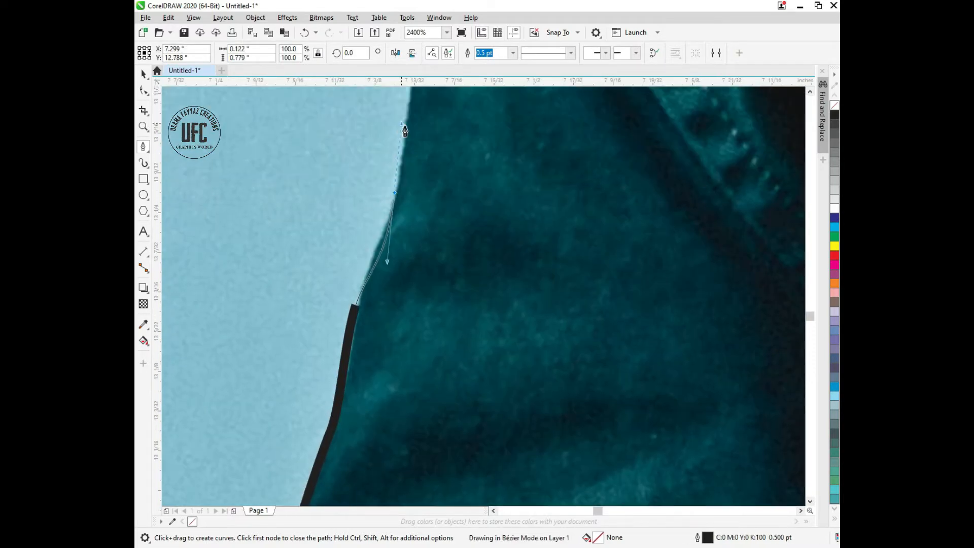
# Continue the outline from the upper sleeve over the left-hand shoulder of the jacket to the hood.
pyautogui.scroll(-2, 394, 196)
pyautogui.scroll(2, 419, 110)
pyautogui.click(370, 218)
pyautogui.scroll(-2, 354, 215)
pyautogui.scroll(-1, 364, 183)
pyautogui.scroll(3, 355, 223)
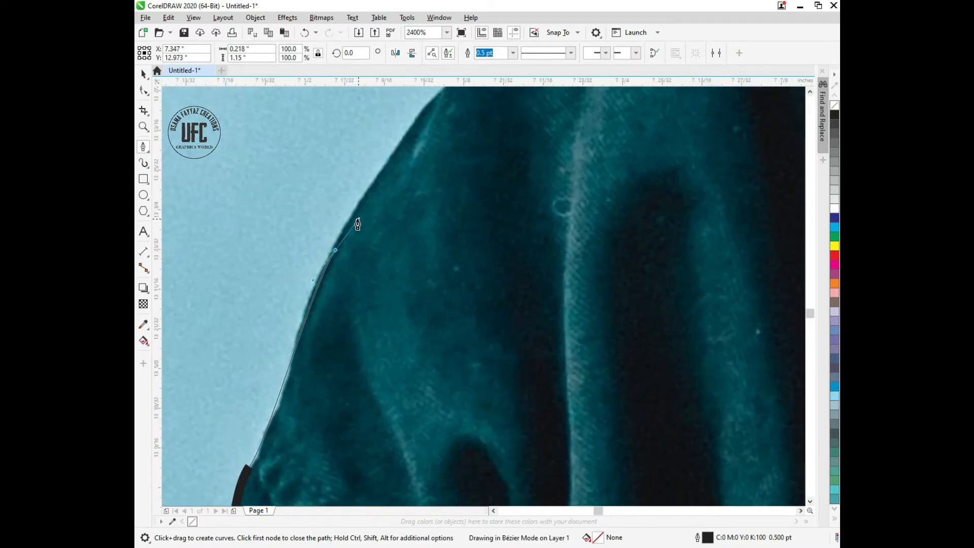
pyautogui.scroll(-1, 319, 290)
pyautogui.moveTo(382, 202); pyautogui.dragTo(395, 191)
pyautogui.moveTo(507, 125); pyautogui.dragTo(543, 112)
pyautogui.click(635, 91)
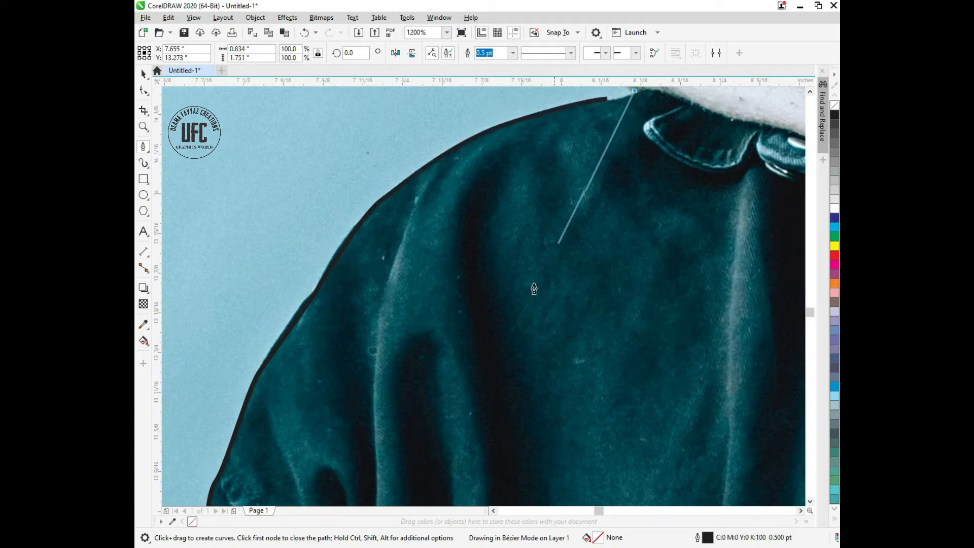
# Trace the outline around the left-hand edge of the hood up to the hair at the neck.
pyautogui.scroll(-1, 532, 287)
pyautogui.scroll(2, 600, 167)
pyautogui.moveTo(485, 200); pyautogui.dragTo(474, 156)
pyautogui.moveTo(446, 119); pyautogui.dragTo(452, 95)
pyautogui.moveTo(458, 242); pyautogui.dragTo(473, 237)
pyautogui.scroll(-2, 317, 330)
pyautogui.click(434, 262)
pyautogui.scroll(2, 441, 258)
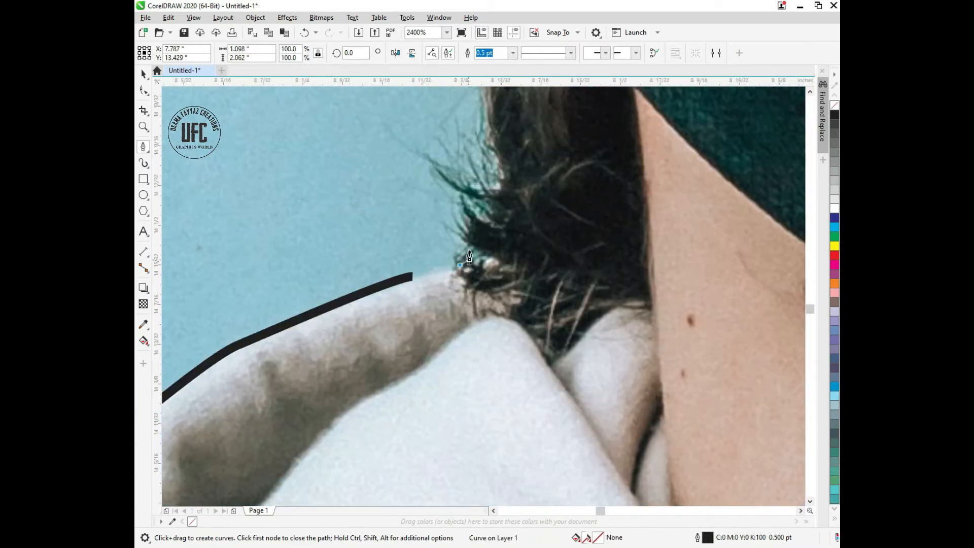
pyautogui.scroll(-2, 474, 304)
pyautogui.scroll(2, 461, 235)
pyautogui.click(514, 244)
# Continue the outline up past the left-hand ear and around the hair strands on that side of the head.
pyautogui.moveTo(433, 156); pyautogui.dragTo(426, 128)
pyautogui.scroll(-2, 440, 305)
pyautogui.scroll(2, 412, 236)
pyautogui.click(428, 218)
pyautogui.scroll(-2, 397, 259)
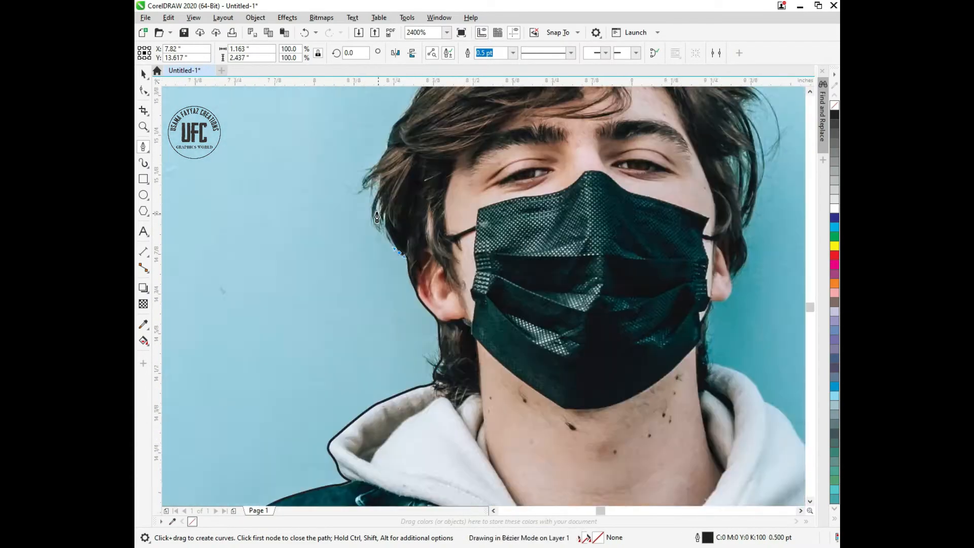
pyautogui.scroll(2, 387, 212)
pyautogui.click(380, 200)
pyautogui.click(326, 326)
pyautogui.click(261, 343)
pyautogui.click(325, 336)
pyautogui.click(365, 259)
pyautogui.scroll(-2, 409, 263)
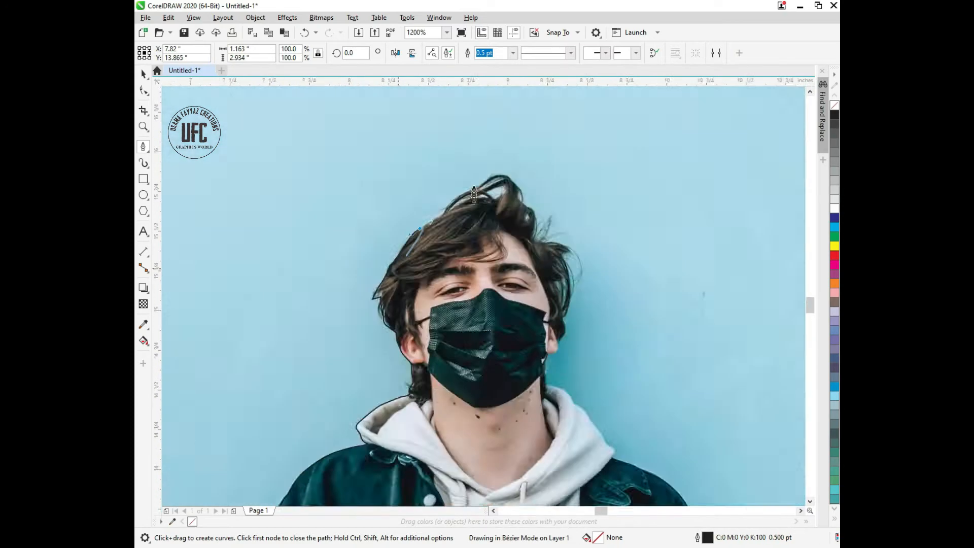
# Trace the outline over the top of the hair and down to where the right-hand side of the head begins.
pyautogui.click(448, 216)
pyautogui.scroll(2, 462, 198)
pyautogui.moveTo(511, 176); pyautogui.dragTo(543, 178)
pyautogui.click(770, 306)
pyautogui.scroll(-2, 435, 296)
pyautogui.scroll(2, 435, 295)
pyautogui.click(448, 328)
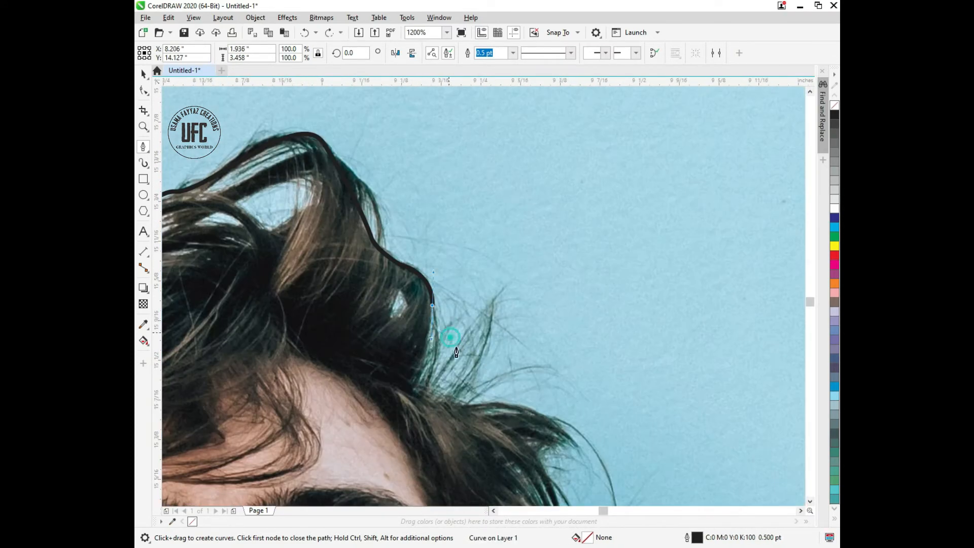
# Continue the outline down the right-hand side of the hair to the ear.
pyautogui.scroll(-1, 463, 345)
pyautogui.scroll(-2, 479, 287)
pyautogui.scroll(2, 486, 355)
pyautogui.moveTo(481, 168); pyautogui.dragTo(476, 173)
pyautogui.scroll(2, 489, 221)
pyautogui.moveTo(467, 437); pyautogui.dragTo(452, 474)
pyautogui.scroll(-2, 452, 446)
pyautogui.scroll(2, 449, 479)
pyautogui.moveTo(455, 341); pyautogui.dragTo(441, 384)
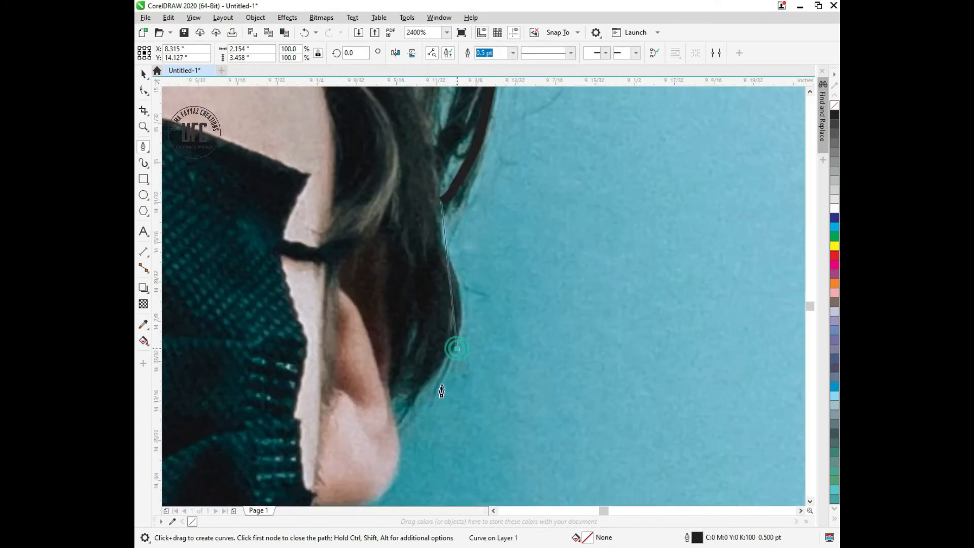
pyautogui.click(406, 421)
# Trace the outline down past the right-hand ear and neck, and along the outer edge of the hood.
pyautogui.scroll(-2, 408, 411)
pyautogui.moveTo(427, 309); pyautogui.dragTo(365, 310)
pyautogui.moveTo(376, 389); pyautogui.dragTo(371, 409)
pyautogui.scroll(-2, 375, 293)
pyautogui.scroll(2, 374, 293)
pyautogui.click(371, 288)
pyautogui.moveTo(512, 338); pyautogui.dragTo(538, 353)
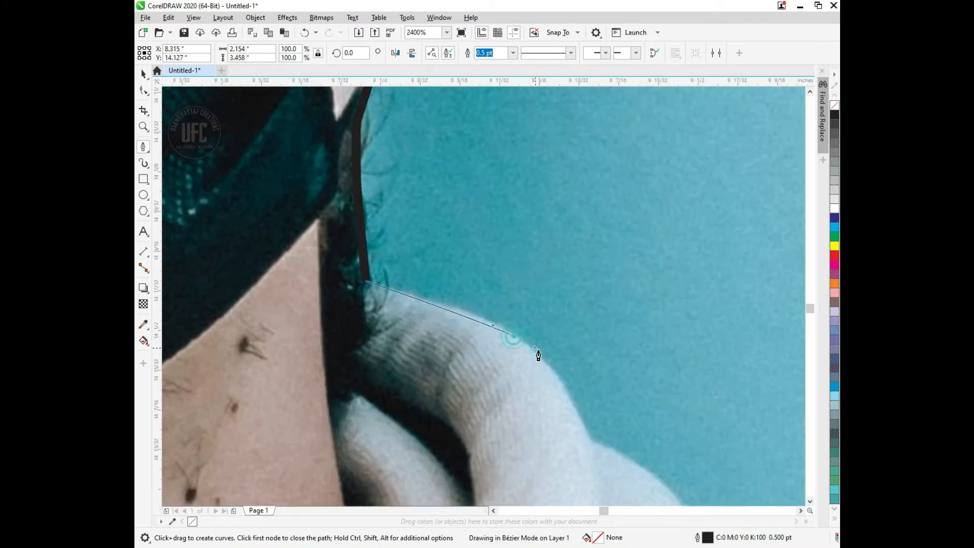
pyautogui.scroll(-2, 541, 350)
pyautogui.scroll(2, 553, 370)
pyautogui.click(552, 370)
pyautogui.moveTo(515, 265)
pyautogui.mouseDown()
pyautogui.moveTo(545, 309)
pyautogui.moveTo(569, 310)
pyautogui.mouseUp()
pyautogui.click(630, 410)
# Continue the outline from the lower hood across the right-hand shoulder of the jacket.
pyautogui.scroll(-2, 511, 234)
pyautogui.scroll(2, 554, 300)
pyautogui.moveTo(595, 380); pyautogui.dragTo(593, 397)
pyautogui.click(673, 435)
pyautogui.scroll(-2, 506, 191)
pyautogui.scroll(2, 586, 263)
pyautogui.moveTo(535, 259); pyautogui.dragTo(563, 279)
pyautogui.scroll(2, 698, 333)
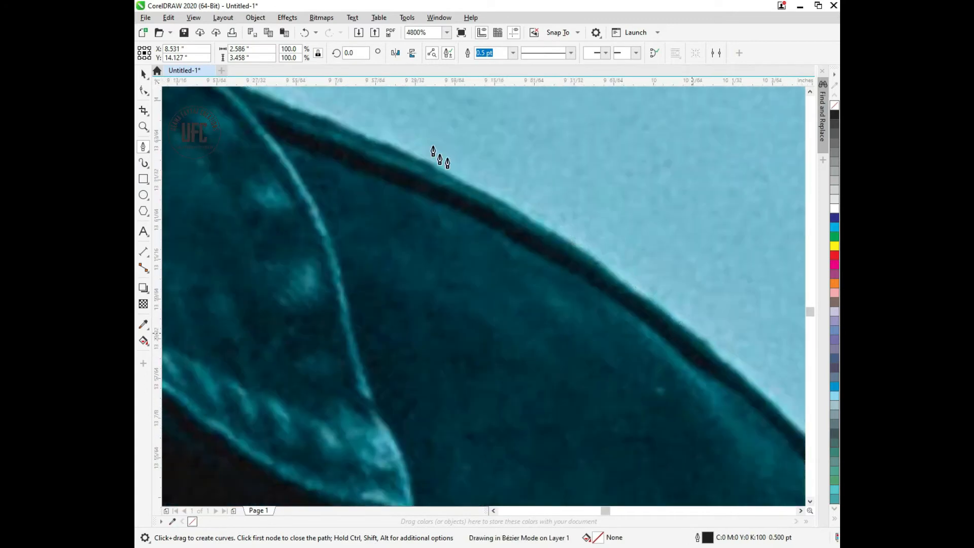
pyautogui.scroll(-2, 444, 167)
pyautogui.scroll(2, 551, 253)
pyautogui.scroll(-2, 537, 132)
# Trace the outline down the outer edge of the right-hand sleeve.
pyautogui.click(543, 151)
pyautogui.moveTo(588, 232); pyautogui.dragTo(615, 296)
pyautogui.click(633, 335)
pyautogui.scroll(1, 645, 391)
pyautogui.moveTo(653, 424); pyautogui.dragTo(665, 469)
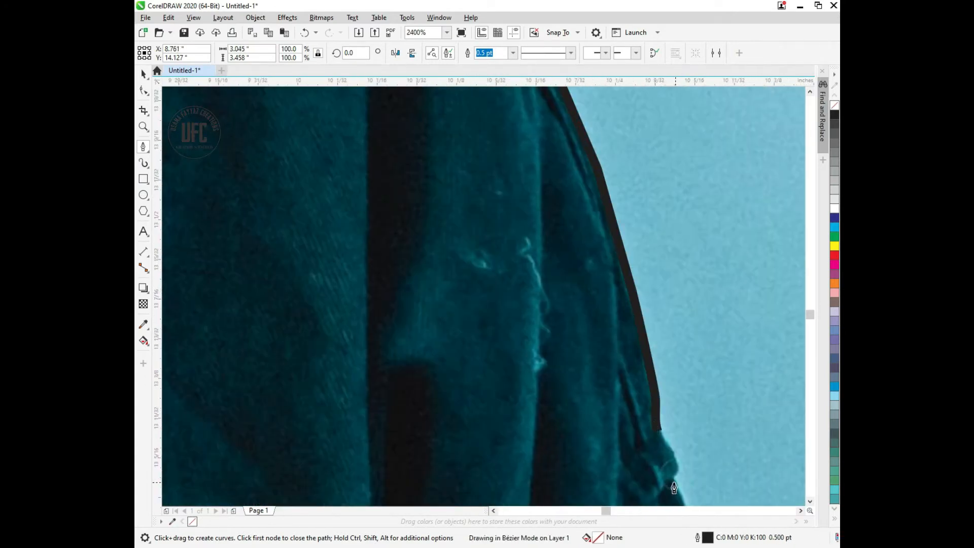
pyautogui.scroll(-2, 556, 233)
pyautogui.click(602, 374)
pyautogui.scroll(-1, 553, 203)
pyautogui.scroll(1, 588, 456)
pyautogui.moveTo(589, 285); pyautogui.dragTo(593, 316)
# Finish the lower right-hand sleeve, run the outline around the outside of the photo, and close it at its starting point.
pyautogui.scroll(-2, 591, 328)
pyautogui.scroll(3, 513, 325)
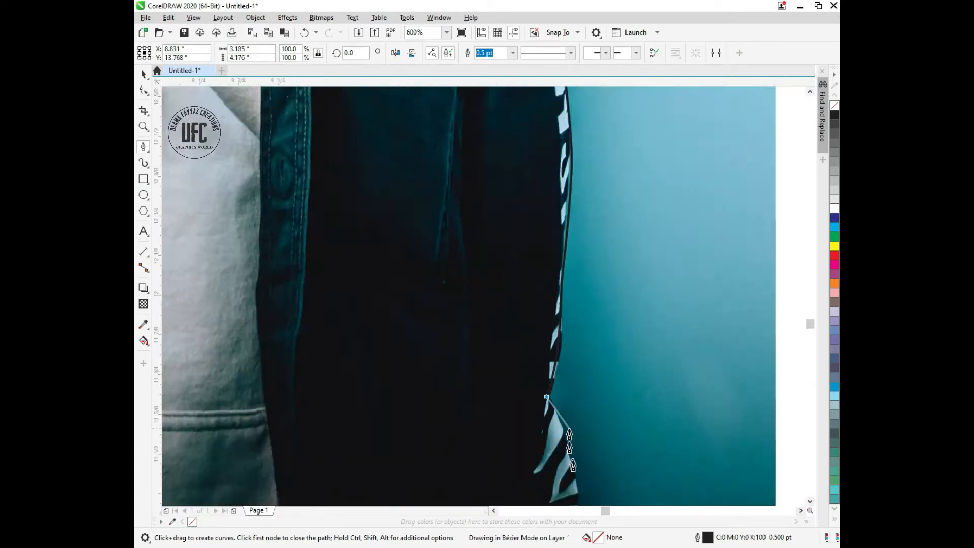
pyautogui.scroll(-3, 558, 327)
pyautogui.click(605, 323)
pyautogui.scroll(-2, 599, 299)
pyautogui.click(600, 161)
pyautogui.click(493, 158)
pyautogui.click(488, 300)
pyautogui.scroll(4, 528, 294)
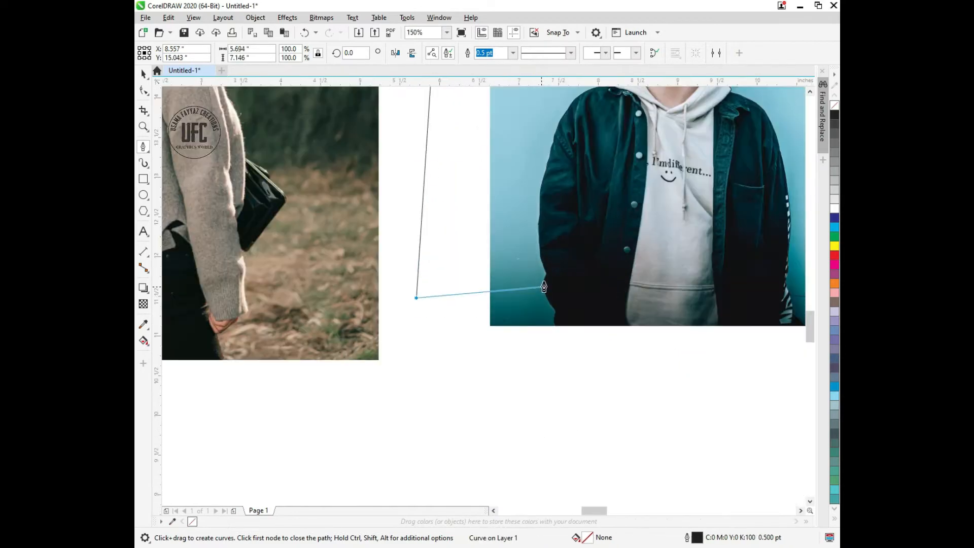
pyautogui.click(543, 304)
pyautogui.moveTo(551, 252); pyautogui.dragTo(558, 246)
pyautogui.click(527, 133)
# Trim the masked man's photo with the drawn outline to cut away the background, and delete the outline.
pyautogui.scroll(-3, 524, 142)
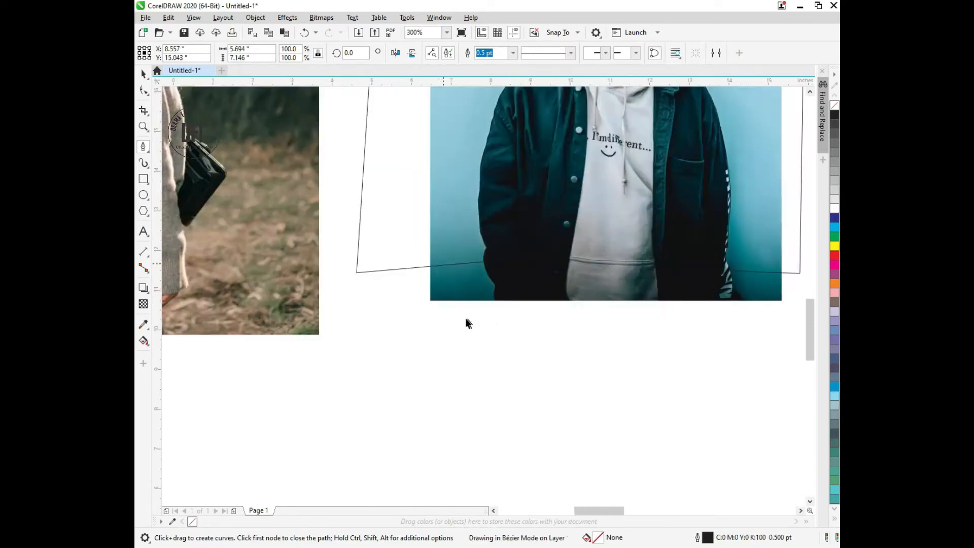
pyautogui.press('space')
pyautogui.click(518, 252)
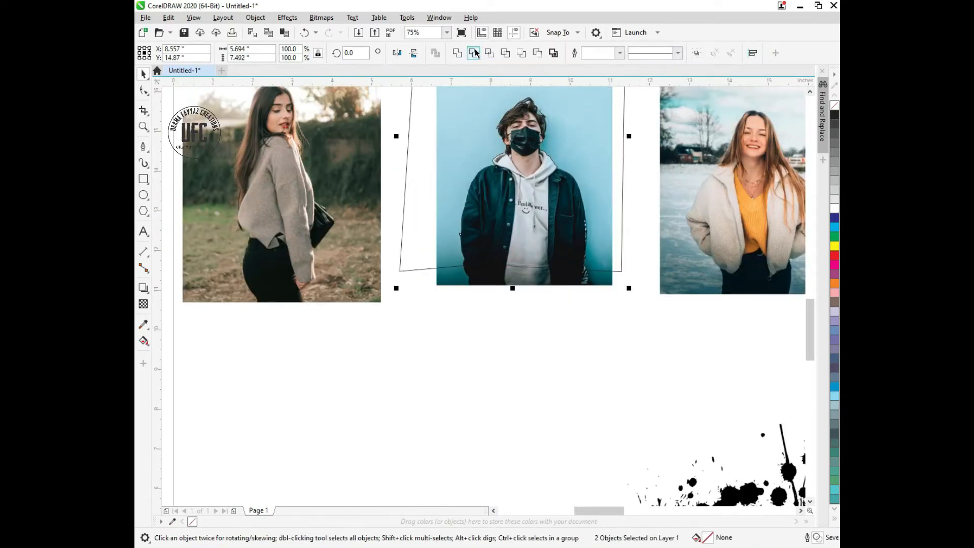
pyautogui.scroll(-2, 401, 262)
pyautogui.click(495, 155)
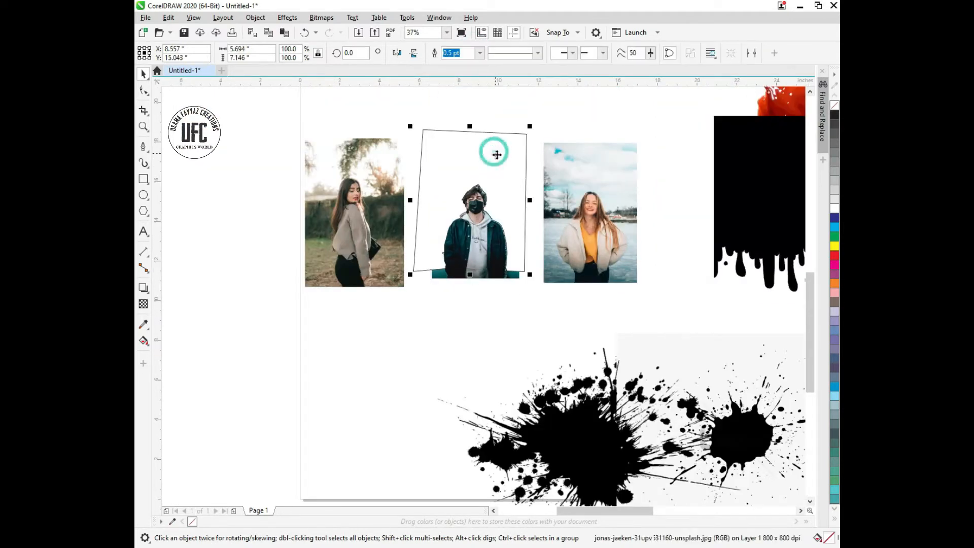
pyautogui.press('Delete')
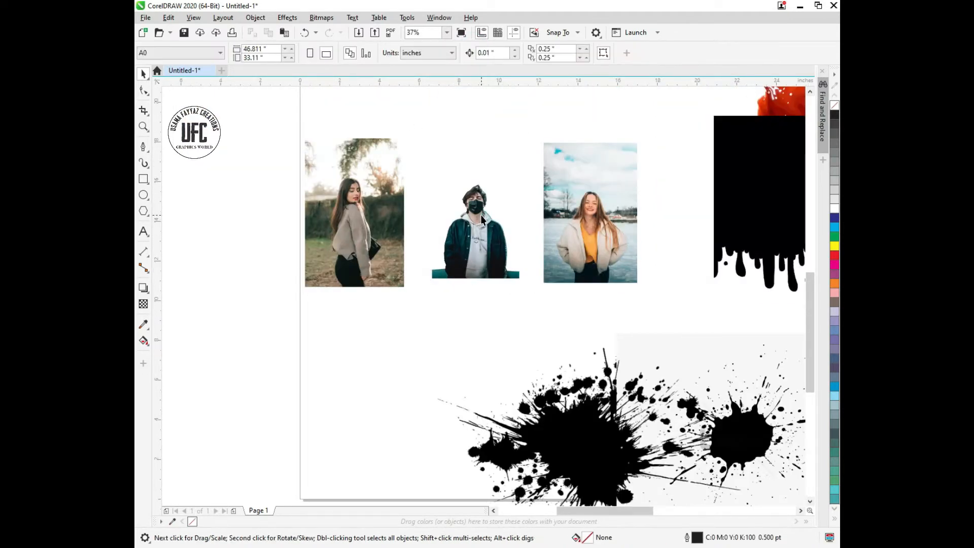
# Move the masked man's cutout below the photos and trim off its lower part with a rectangle about 6.39 by 2.56 inches.
pyautogui.moveTo(475, 230); pyautogui.dragTo(383, 353)
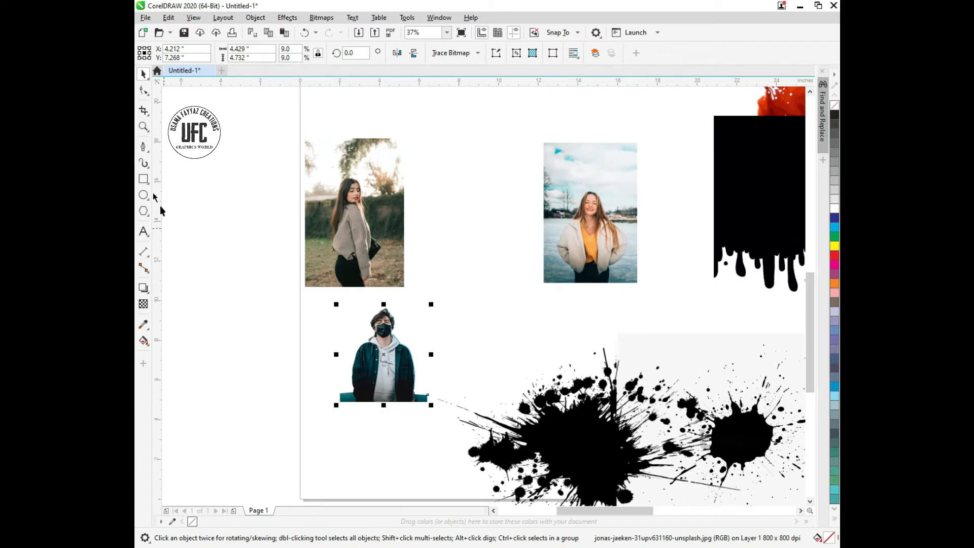
pyautogui.moveTo(311, 379)
pyautogui.mouseDown()
pyautogui.moveTo(429, 431)
pyautogui.moveTo(432, 416)
pyautogui.mouseUp()
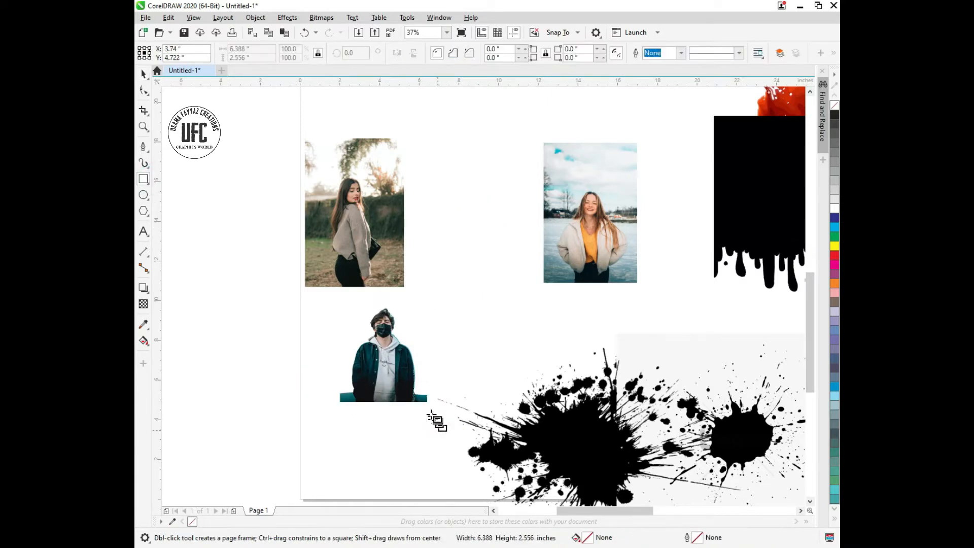
pyautogui.keyDown('shift'); pyautogui.click(383, 354); pyautogui.keyUp('shift')
pyautogui.press('space')
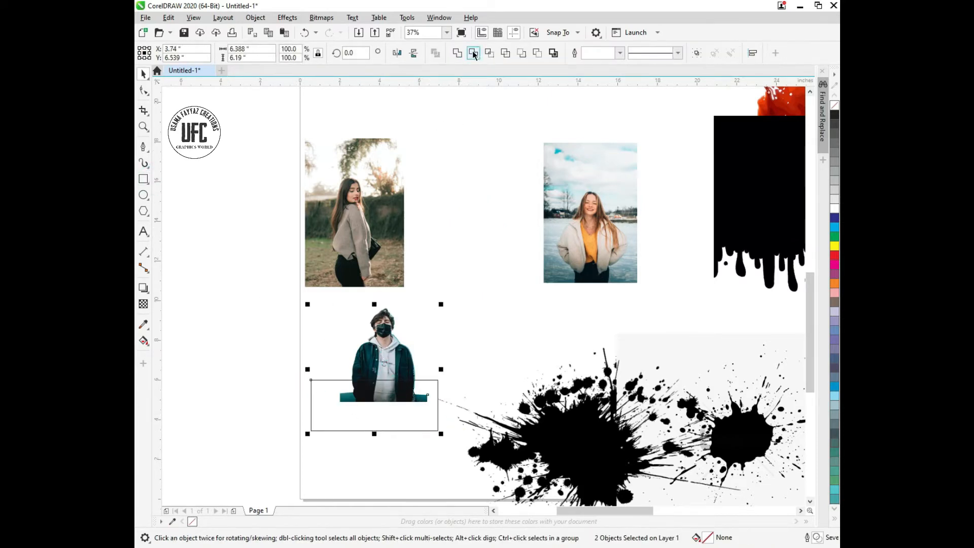
pyautogui.click(396, 400)
pyautogui.press('Delete')
# Move the trimmed cutout back between the two women's photos and examine its cut edges around the hair.
pyautogui.moveTo(383, 354); pyautogui.dragTo(465, 282)
pyautogui.scroll(2, 464, 271)
pyautogui.scroll(-3, 472, 153)
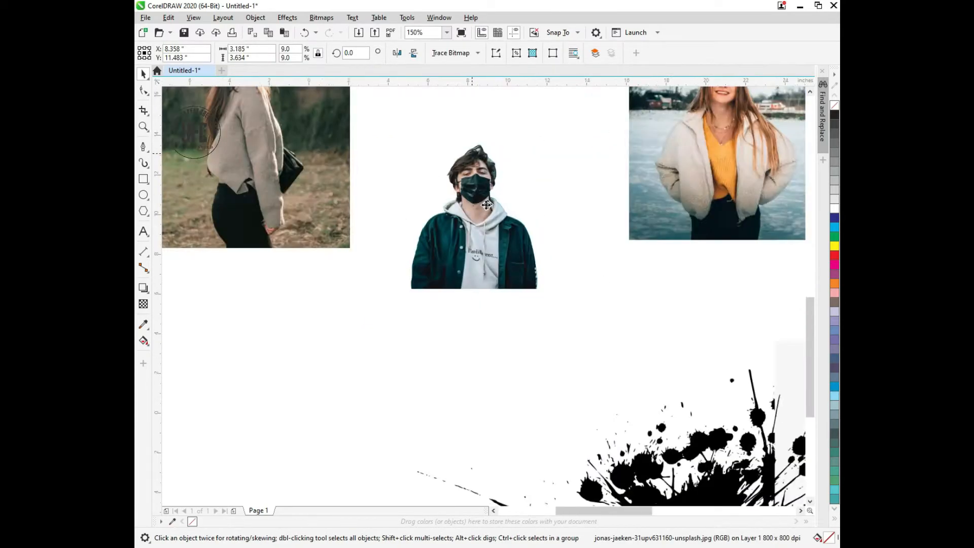
pyautogui.scroll(6, 467, 168)
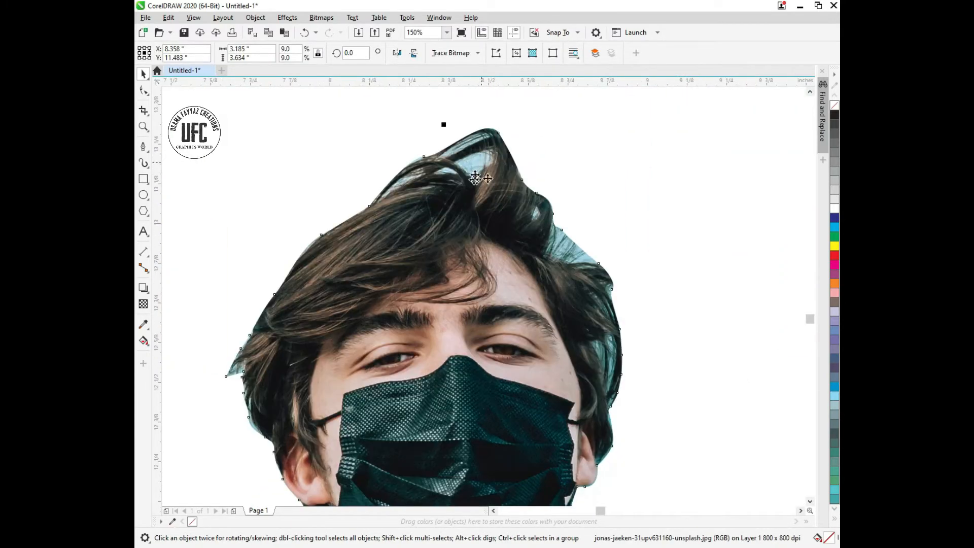
pyautogui.scroll(-2, 475, 177)
# Place a copy of the cutout below the original and restore the copy to the full uncropped photo.
pyautogui.moveTo(476, 267); pyautogui.dragTo(300, 426)
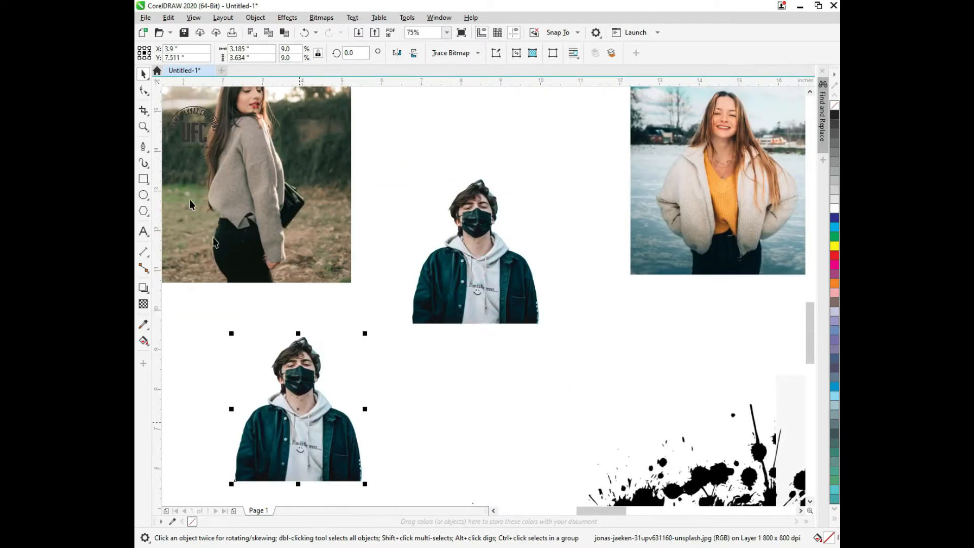
pyautogui.click(146, 91)
pyautogui.scroll(-2, 323, 240)
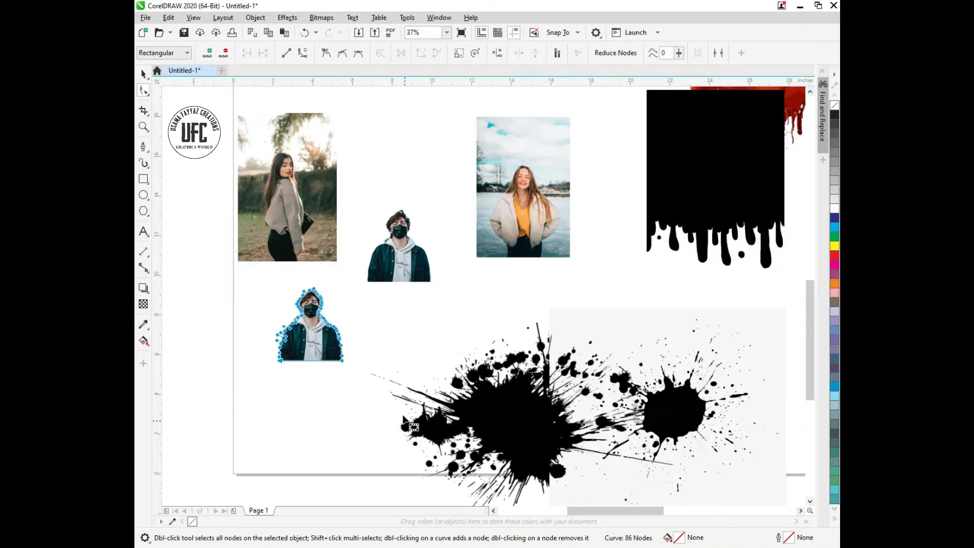
pyautogui.press('space')
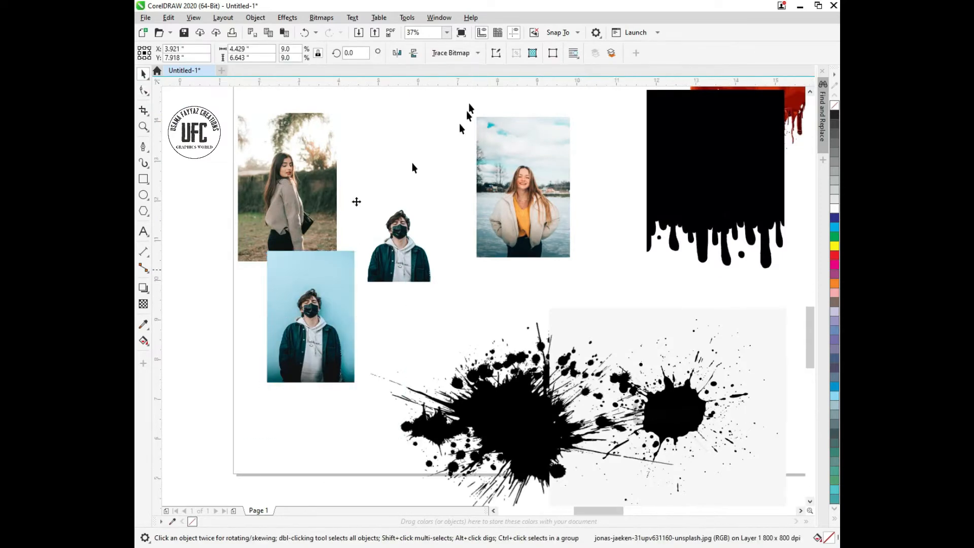
# Open the restored photo in Corel PHOTO-PAINT and mask the blue background above the head with the Magic wand mask, tolerance 10.
pyautogui.scroll(2, 287, 269)
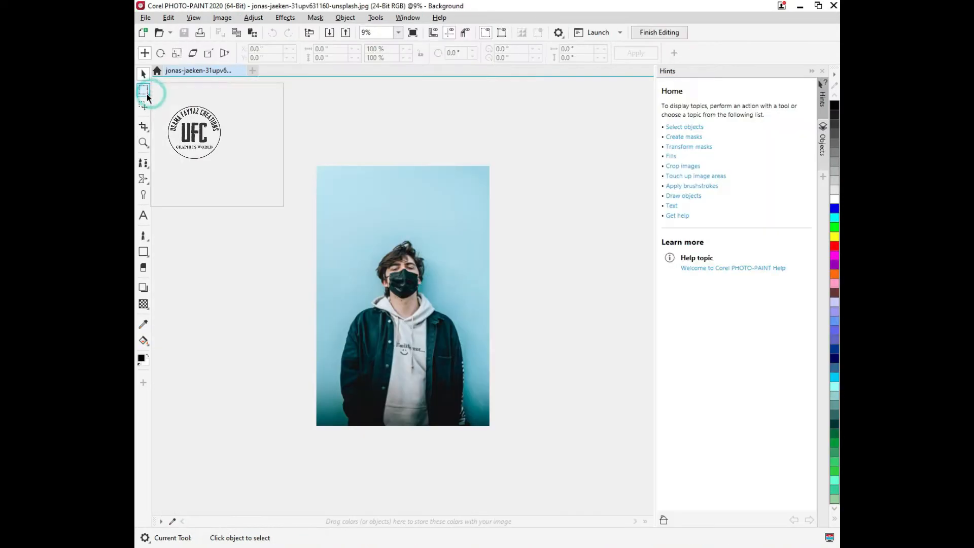
pyautogui.click(147, 93)
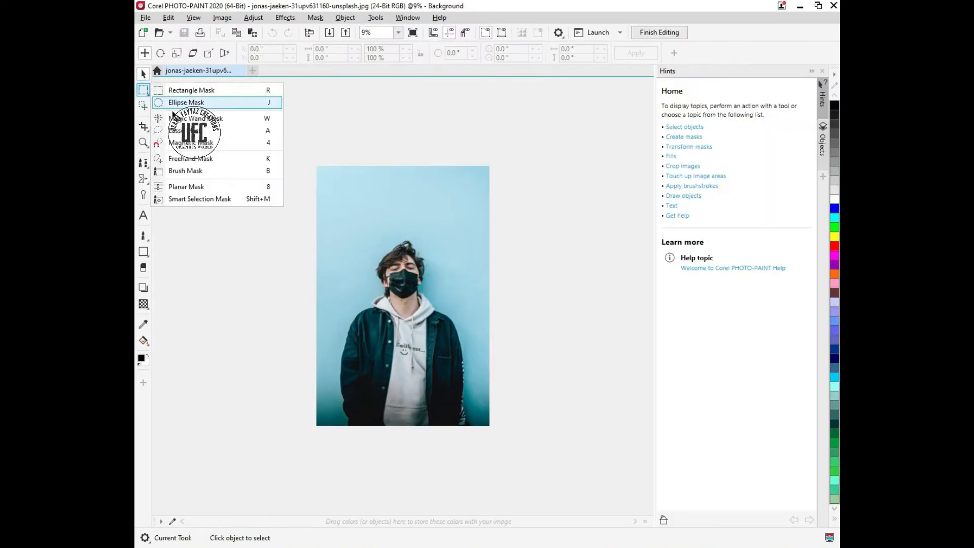
pyautogui.click(270, 119)
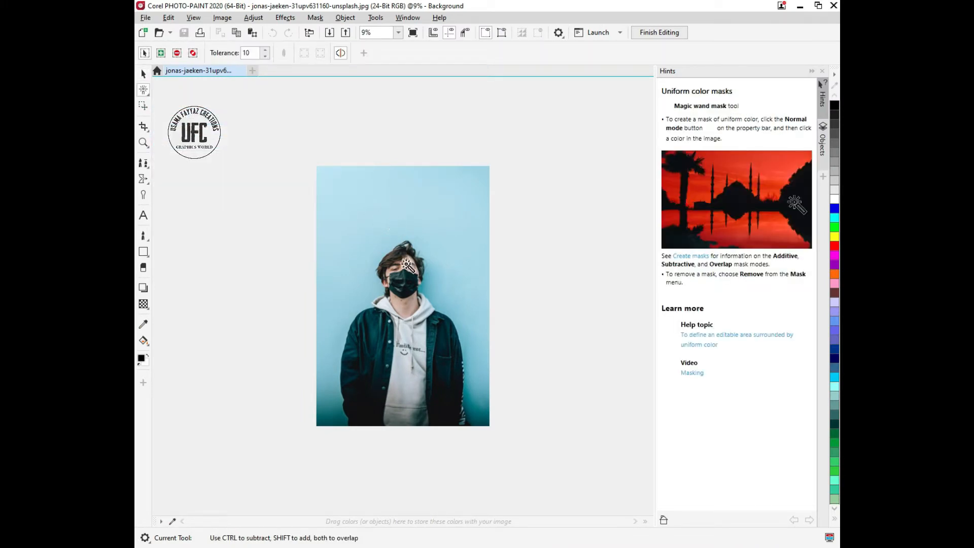
pyautogui.scroll(2, 408, 261)
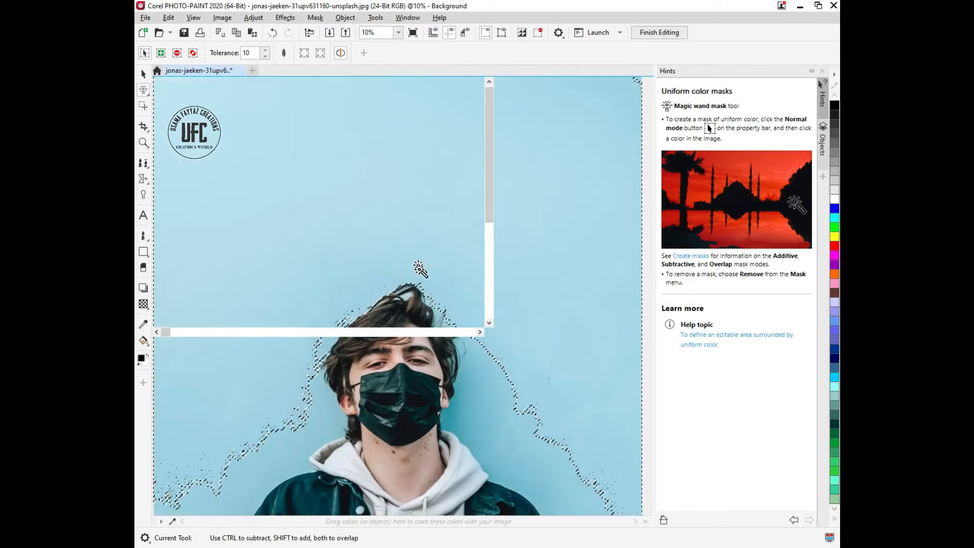
# Add the remaining blue areas around the head, neck and hair strands to the mask.
pyautogui.keyDown('shift'); pyautogui.click(481, 395); pyautogui.keyUp('shift')
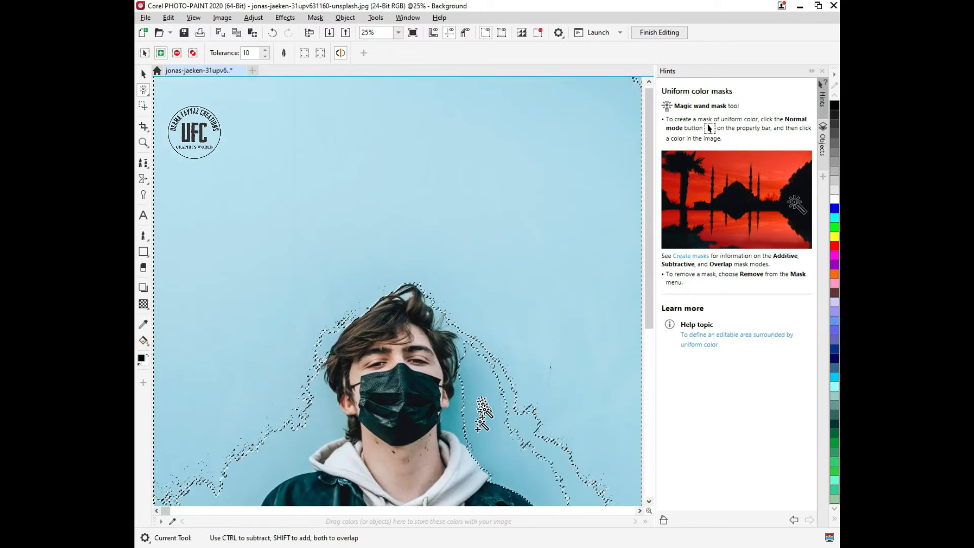
pyautogui.keyDown('shift'); pyautogui.click(522, 425); pyautogui.keyUp('shift')
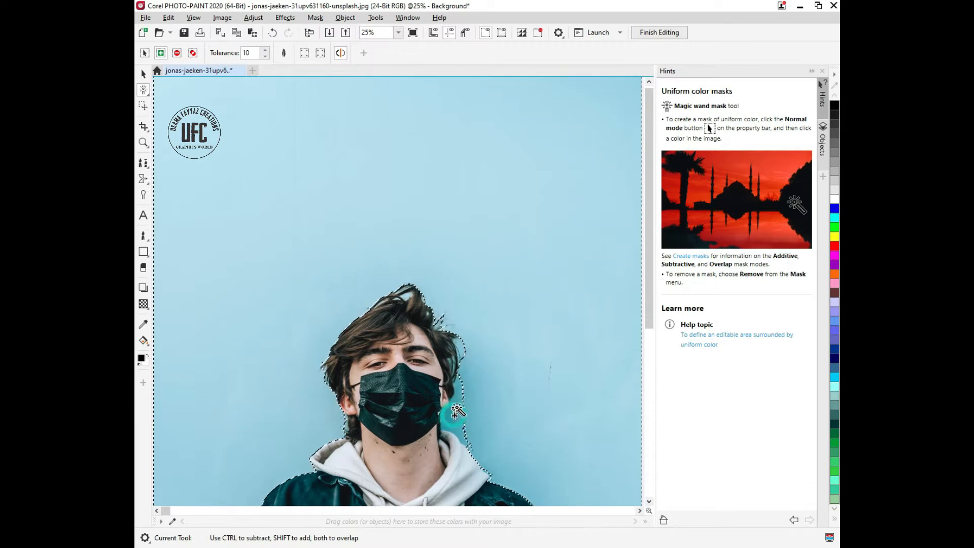
pyautogui.keyDown('shift'); pyautogui.click(461, 362); pyautogui.keyUp('shift')
pyautogui.click(464, 399)
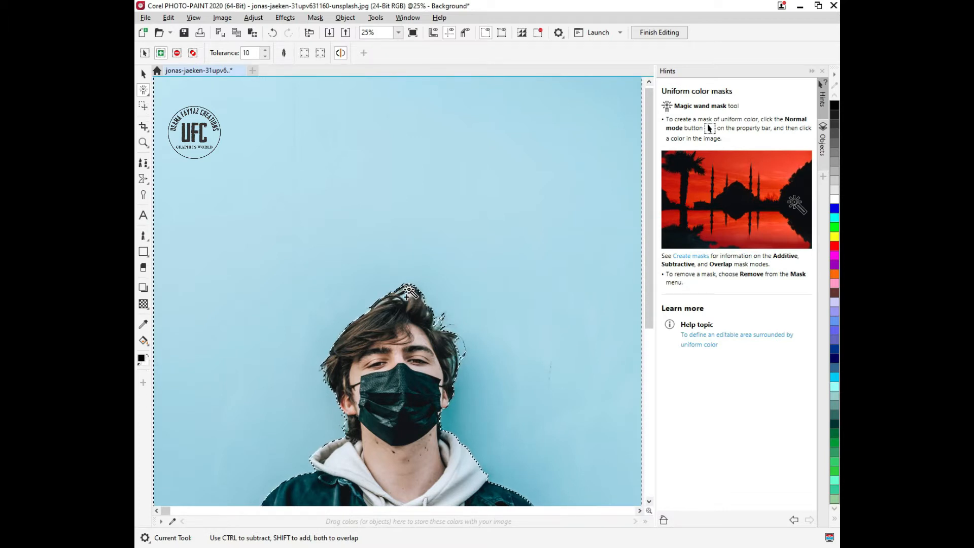
pyautogui.click(379, 304)
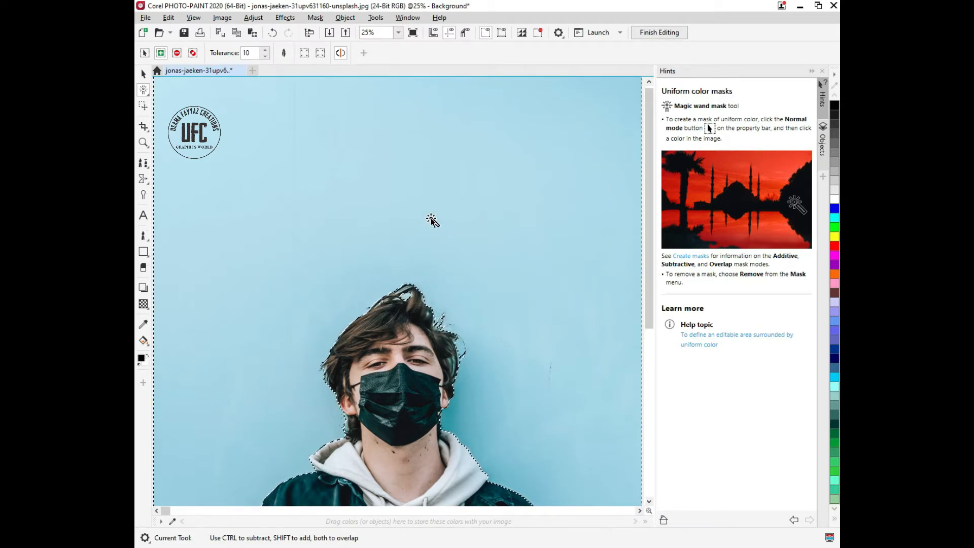
# Extend the mask over the background beside the right-hand sleeve down to the photo's lower edge.
pyautogui.scroll(-3, 432, 219)
pyautogui.scroll(-1, 433, 220)
pyautogui.scroll(4, 451, 367)
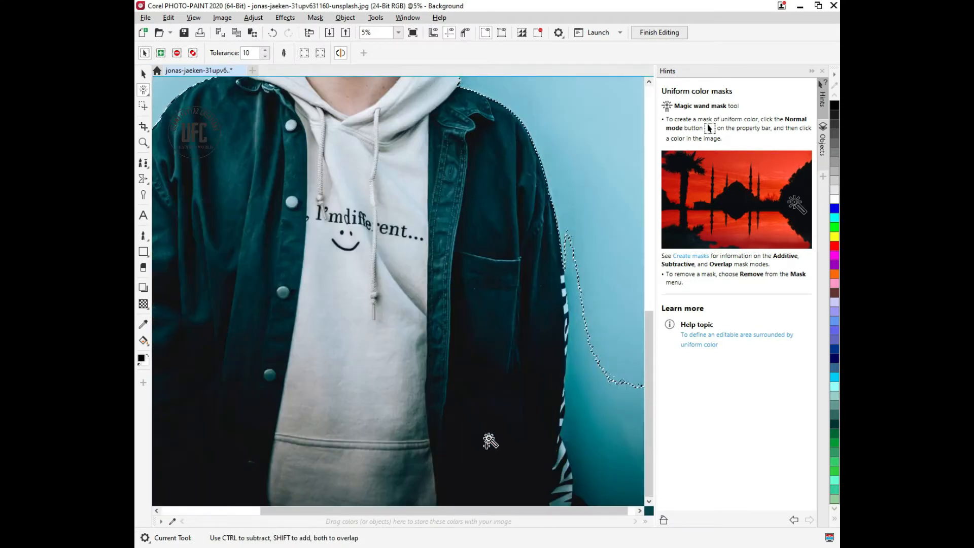
pyautogui.click(590, 376)
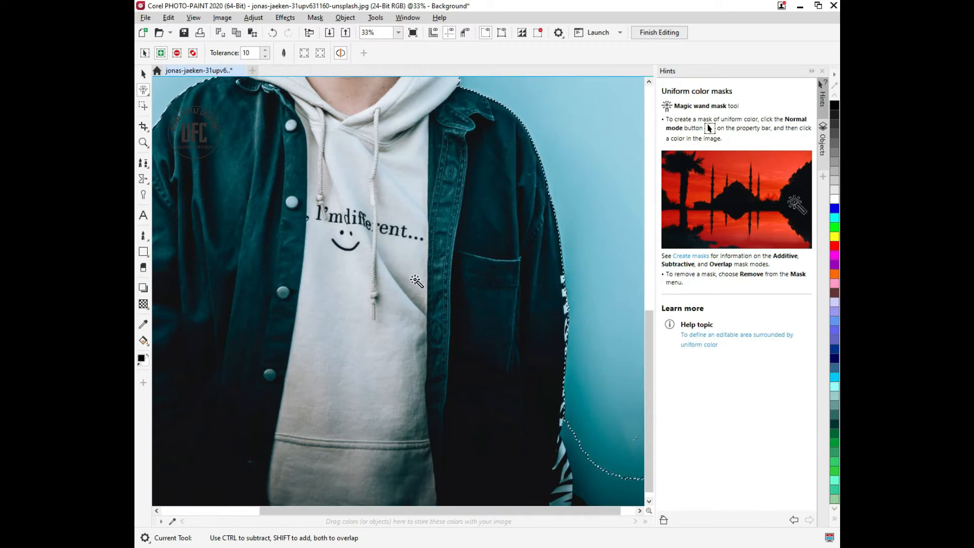
pyautogui.scroll(-1, 607, 495)
pyautogui.click(606, 495)
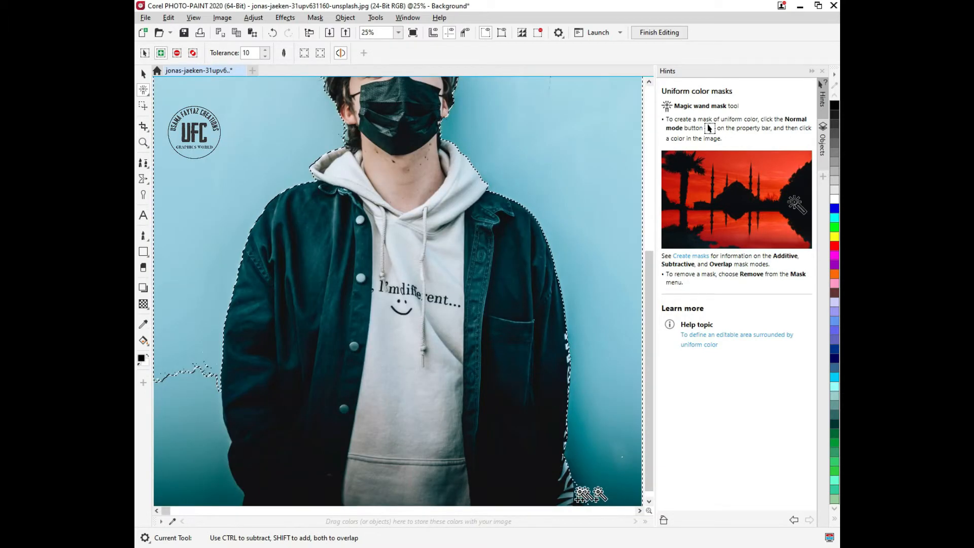
# Add the background beside the left-hand sleeve and the last patch by the right-hand cuff to the mask.
pyautogui.click(196, 420)
pyautogui.click(195, 381)
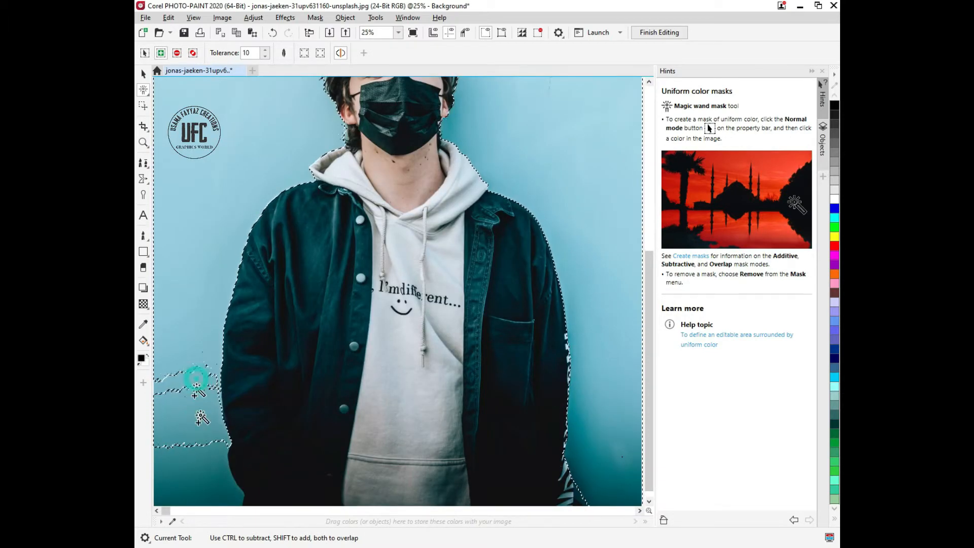
pyautogui.click(203, 479)
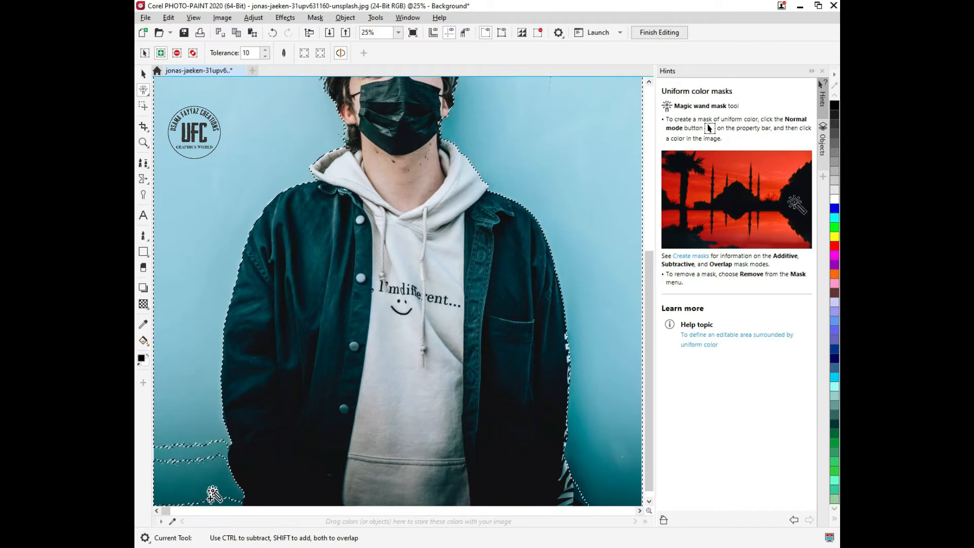
pyautogui.click(208, 455)
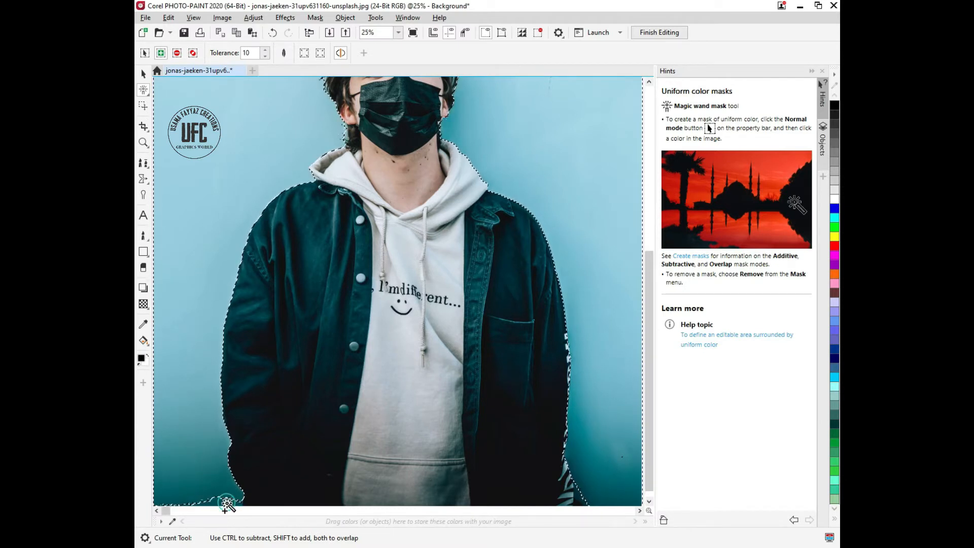
pyautogui.click(576, 498)
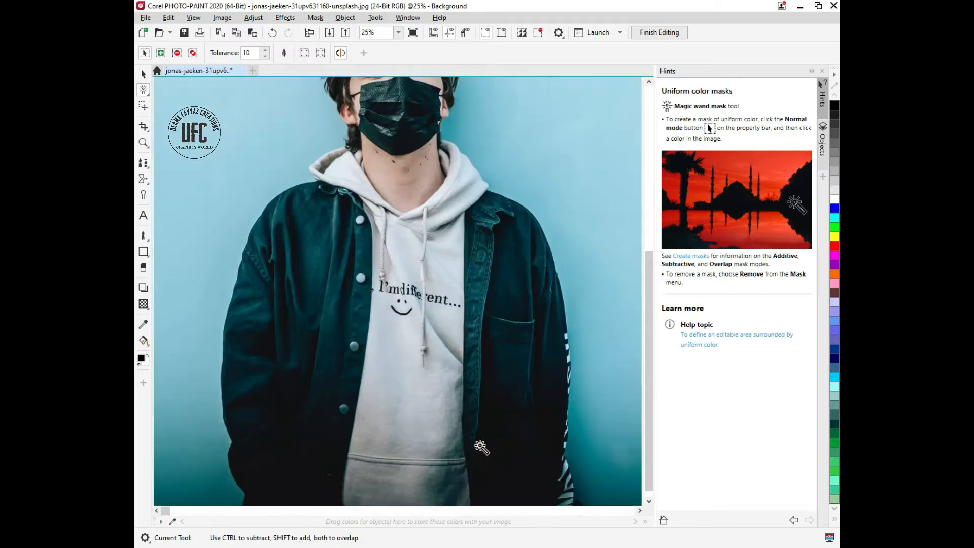
# Delete the masked blue background around the man.
pyautogui.scroll(1, 480, 445)
pyautogui.scroll(-2, 480, 445)
pyautogui.scroll(2, 479, 444)
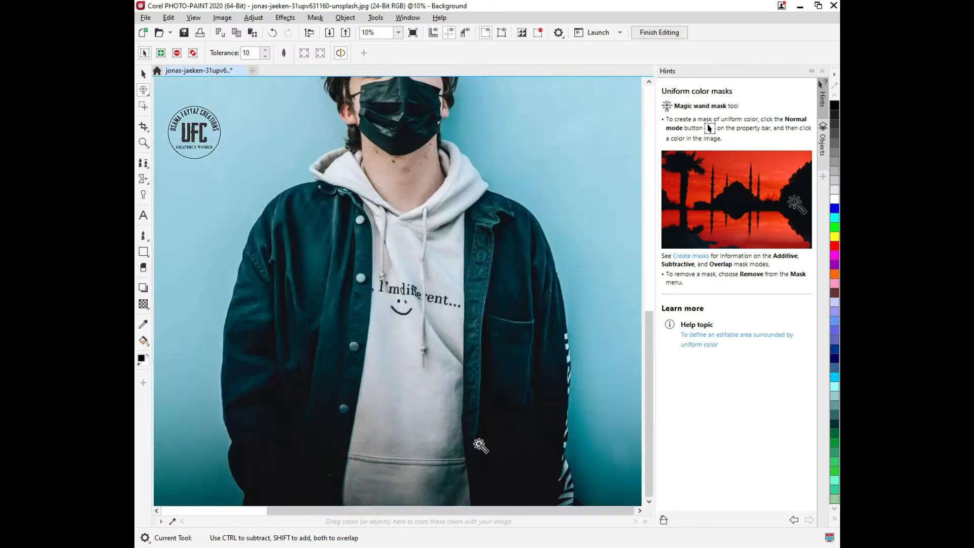
pyautogui.scroll(1, 479, 444)
pyautogui.scroll(-1, 495, 459)
pyautogui.scroll(-2, 409, 279)
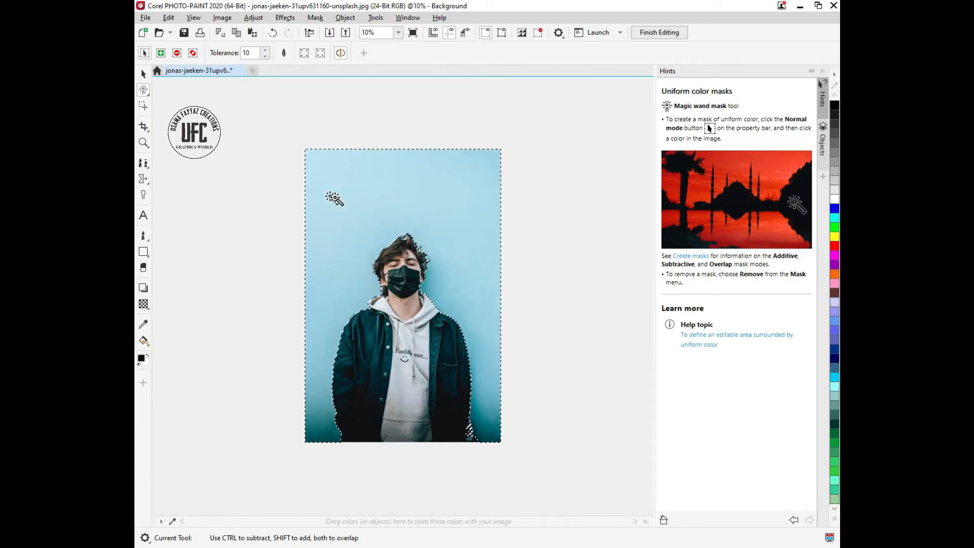
pyautogui.press('Delete')
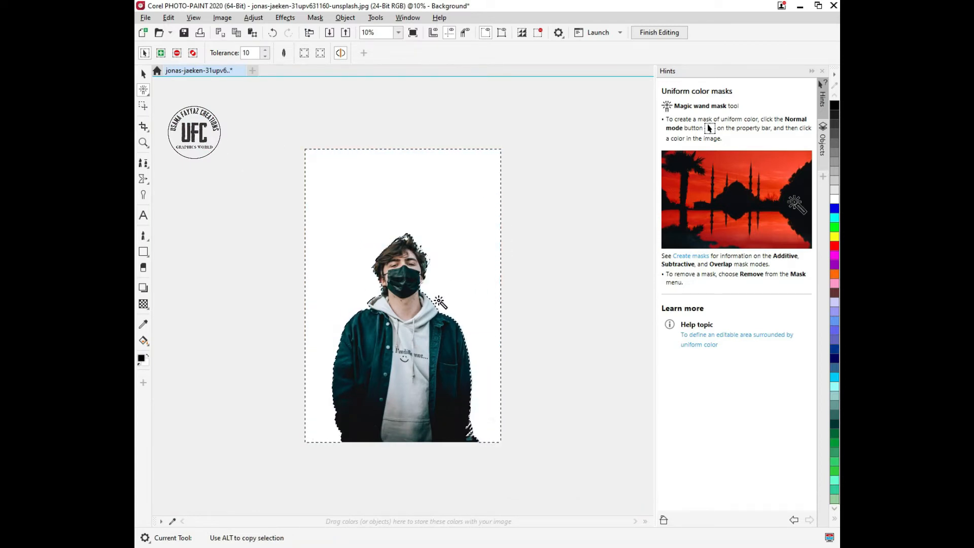
# Remove the mask from the photo and return to the Magic wand mask tool.
pyautogui.click(143, 73)
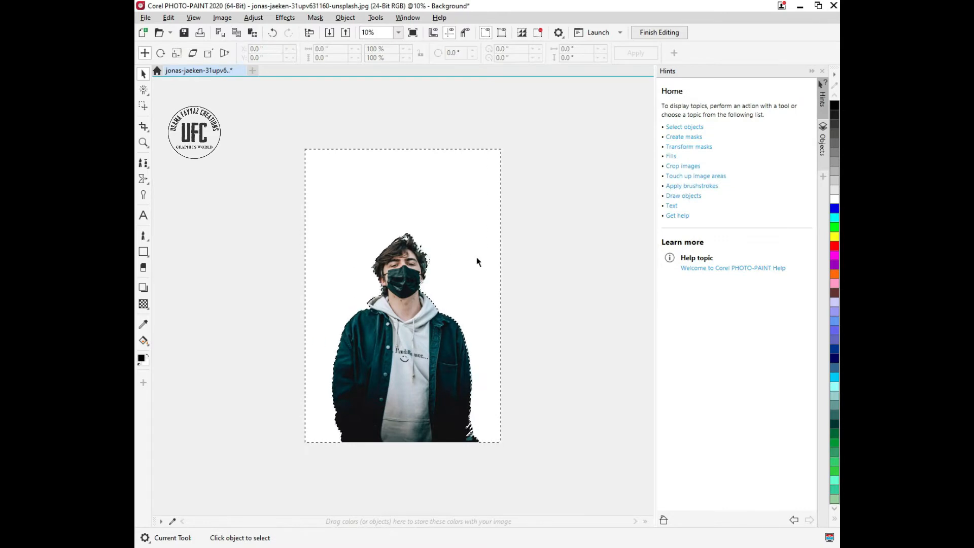
pyautogui.click(464, 238)
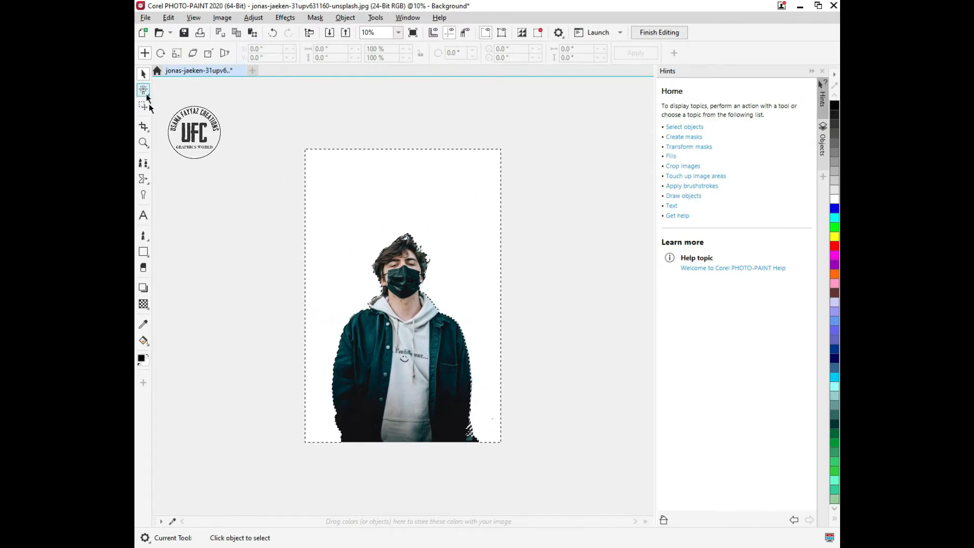
pyautogui.click(274, 217)
pyautogui.hotkey('ctrl', 'r')
pyautogui.press('w')
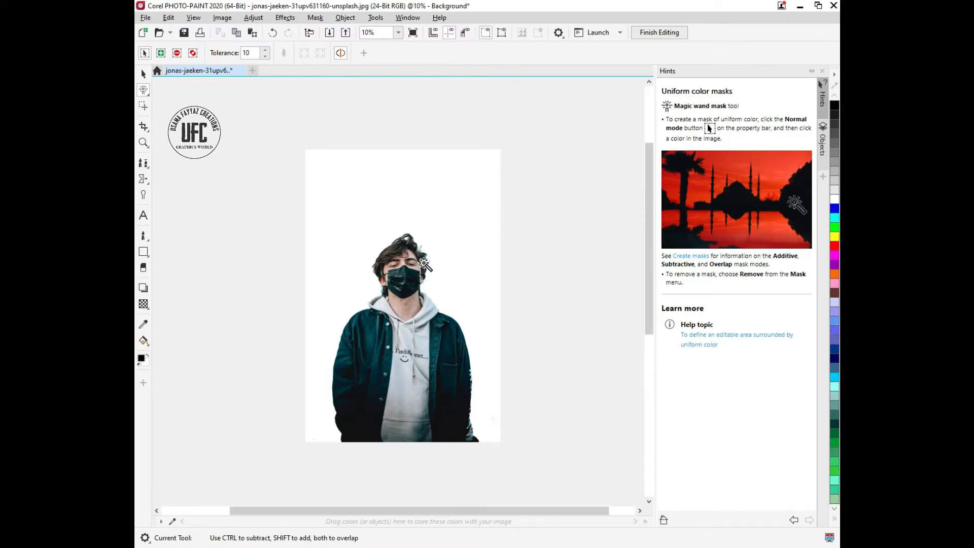
# Mask the cleared background again with the Magic wand mask, including leftover fringes around the hair and neck.
pyautogui.scroll(5, 419, 285)
pyautogui.scroll(2, 281, 379)
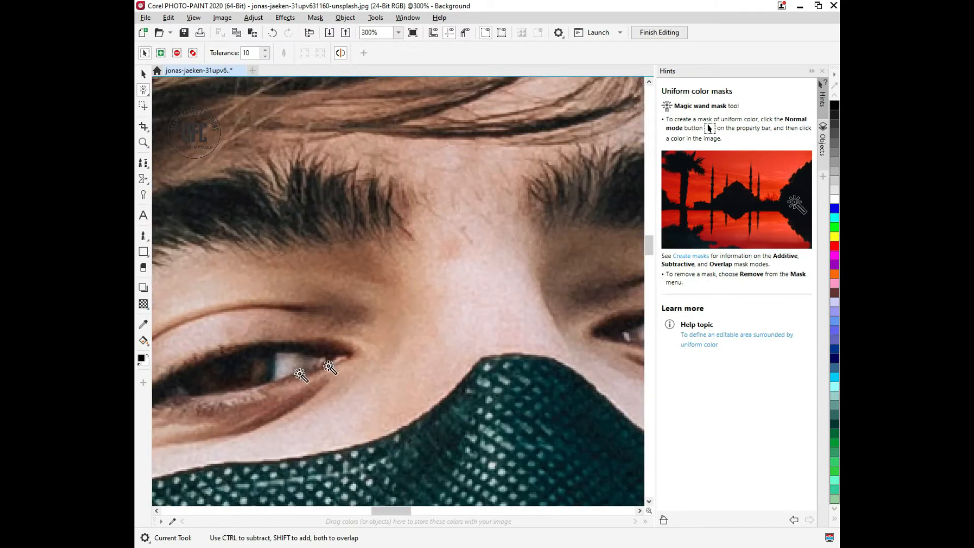
pyautogui.scroll(-2, 381, 324)
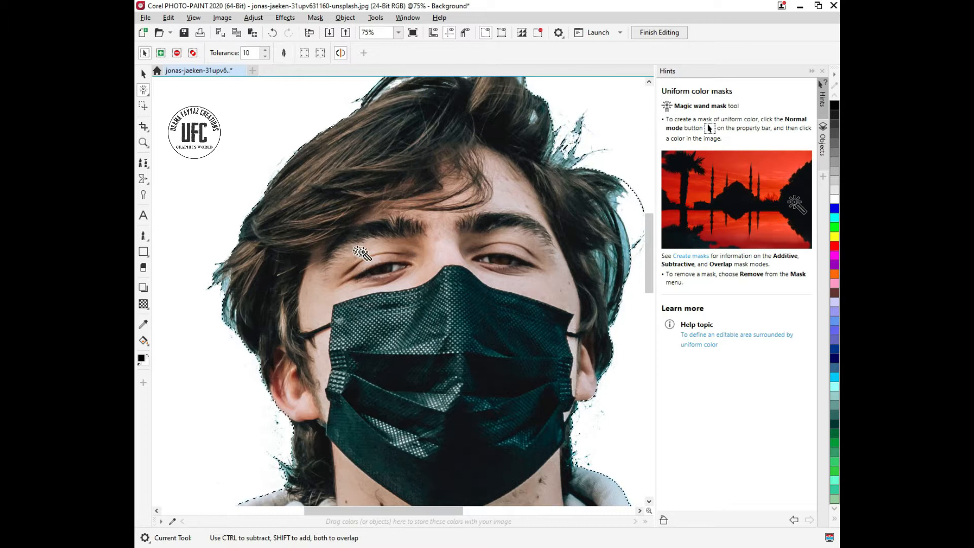
pyautogui.scroll(-4, 364, 253)
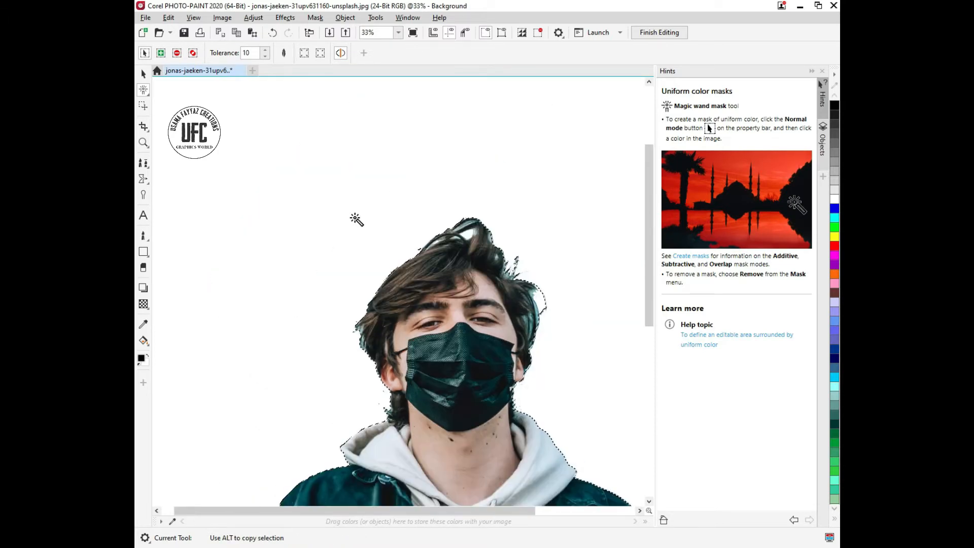
pyautogui.scroll(-1, 361, 218)
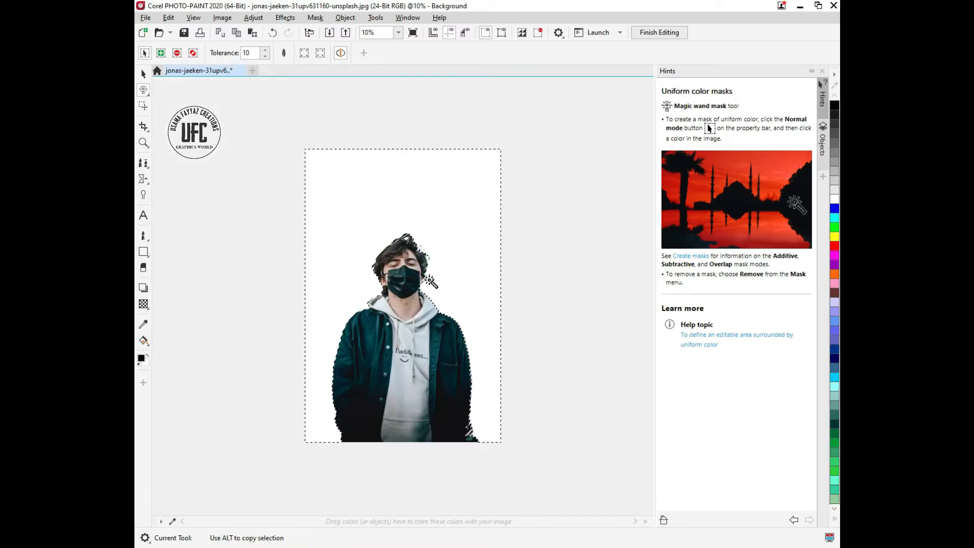
# Clear the mask, finish editing, and save the edited photo back to the CorelDRAW document.
pyautogui.click(525, 243)
pyautogui.click(651, 37)
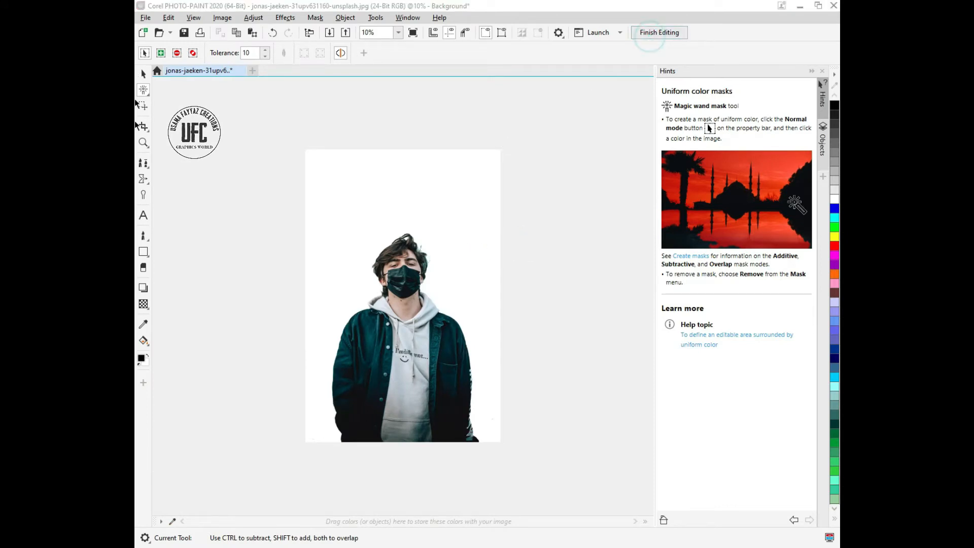
pyautogui.click(446, 308)
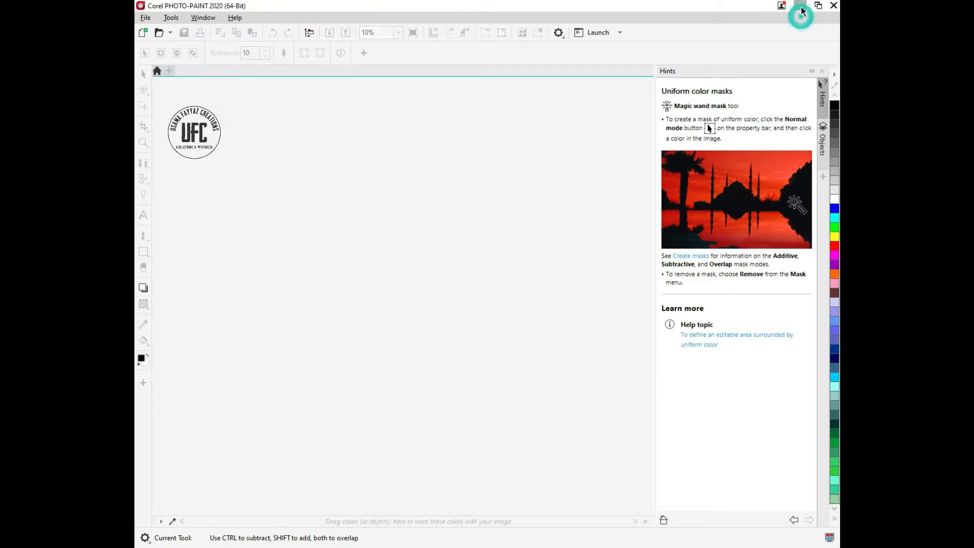
# Switch to CorelDRAW, move the edited man photo up over the woman's photo, and hide its white background with a bitmap color mask.
pyautogui.click(801, 6)
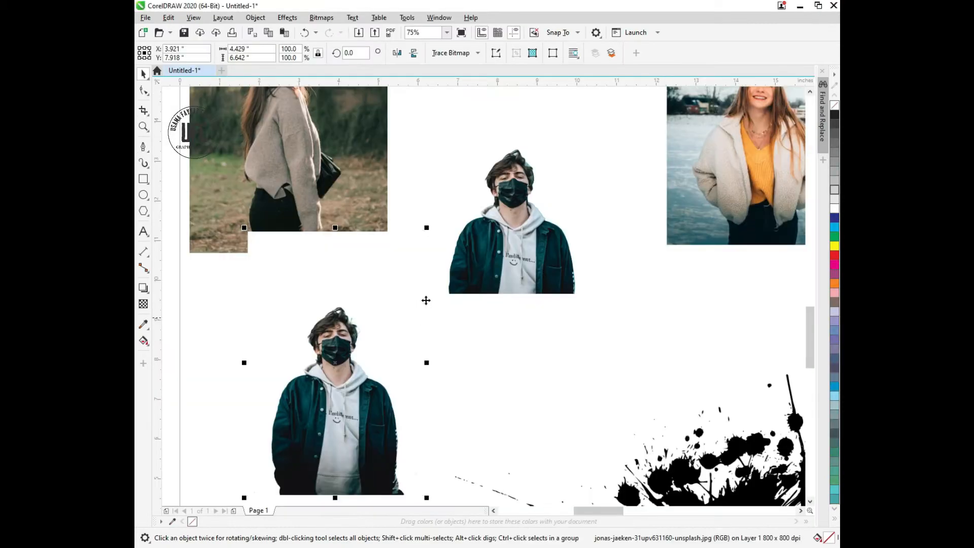
pyautogui.moveTo(353, 409); pyautogui.dragTo(364, 334)
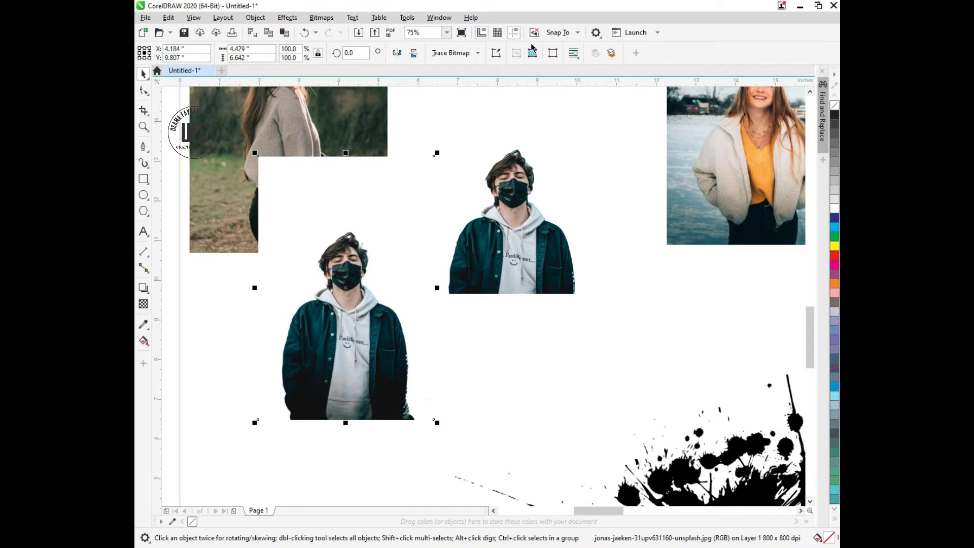
pyautogui.click(552, 54)
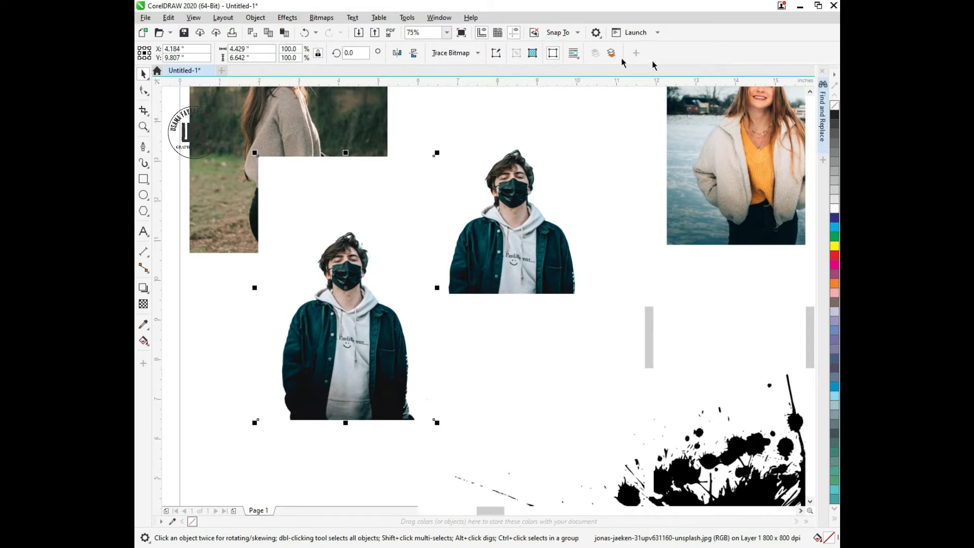
pyautogui.click(663, 85)
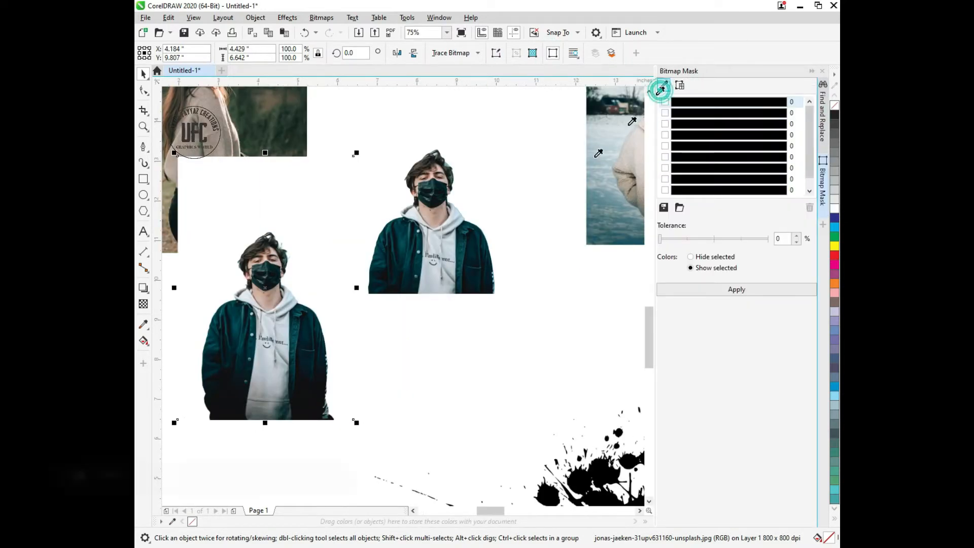
pyautogui.click(633, 173)
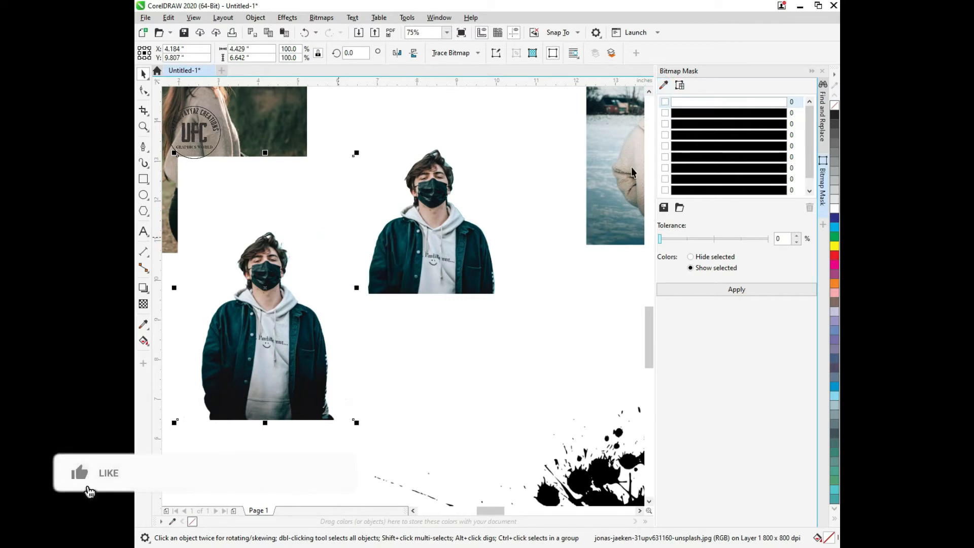
pyautogui.click(665, 102)
pyautogui.click(703, 257)
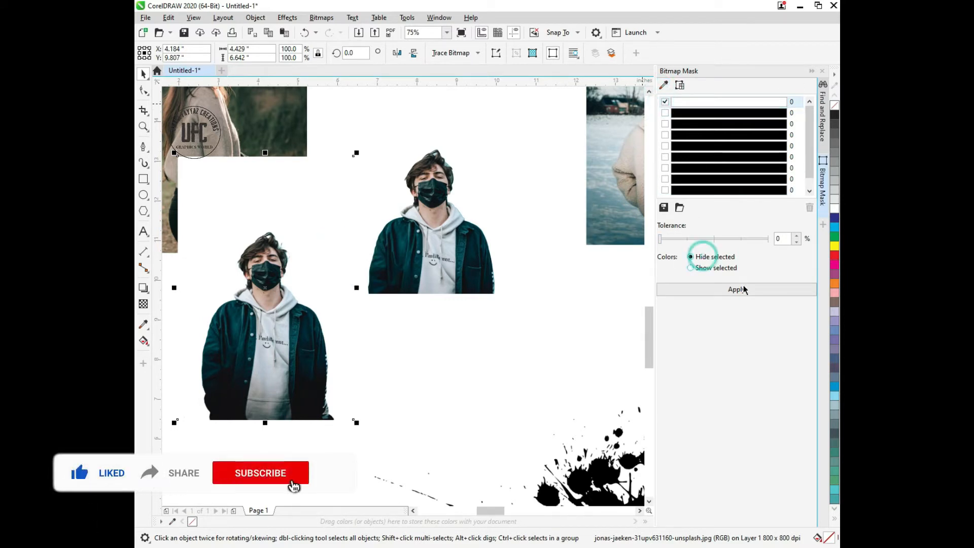
pyautogui.click(740, 288)
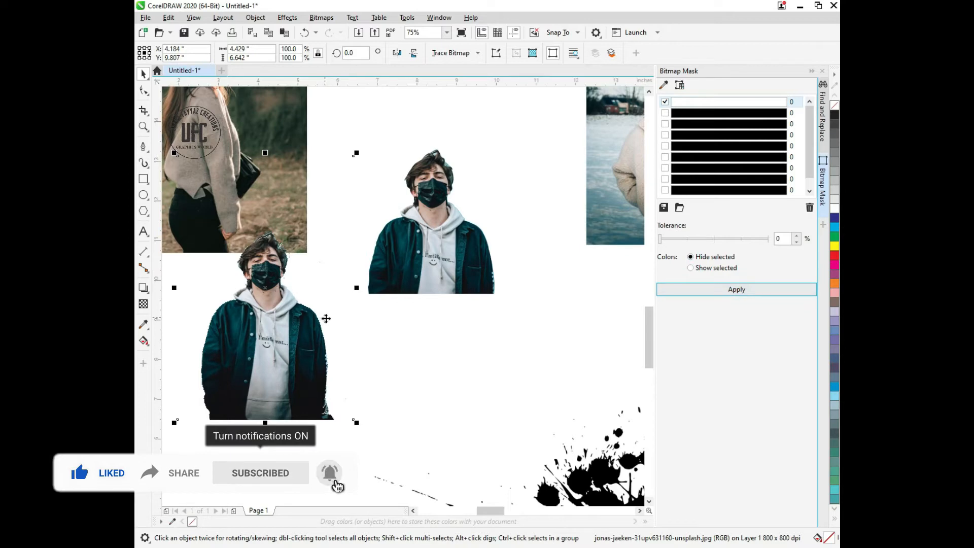
# Move the masked man photo below the woman's photo and place the trimmed man cutout to the left of it.
pyautogui.scroll(-2, 323, 320)
pyautogui.moveTo(316, 324)
pyautogui.mouseDown()
pyautogui.moveTo(303, 257)
pyautogui.moveTo(383, 225)
pyautogui.moveTo(321, 359)
pyautogui.moveTo(293, 366)
pyautogui.moveTo(305, 318)
pyautogui.mouseUp()
pyautogui.scroll(-2, 320, 320)
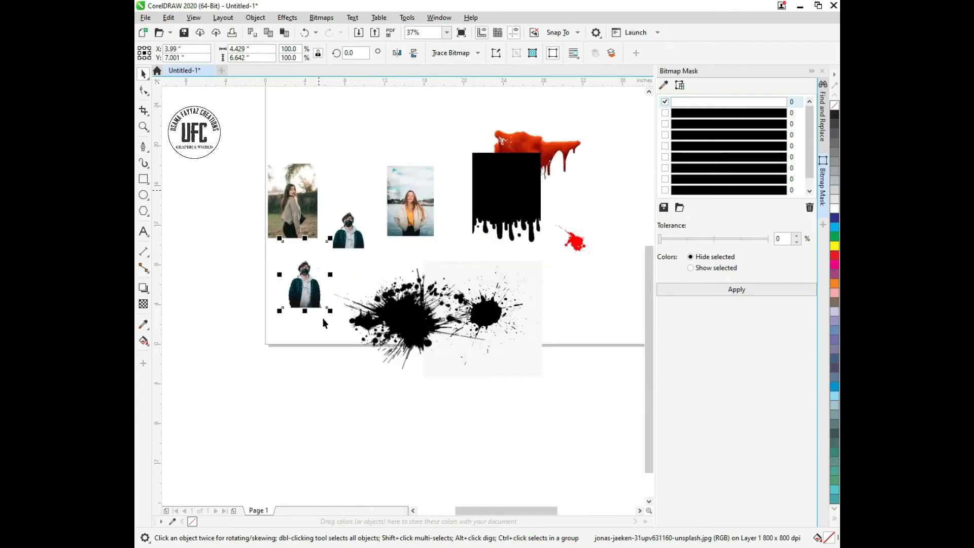
pyautogui.moveTo(354, 229); pyautogui.dragTo(271, 300)
pyautogui.scroll(4, 272, 298)
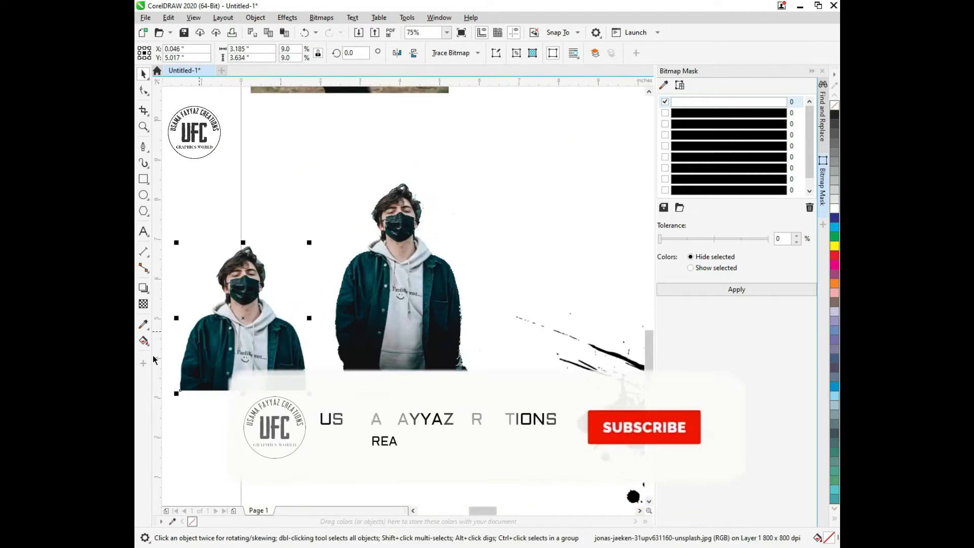
# Create a silhouette of the trimmed man with Smart Fill, place it over the masked man photo, and remove its fill.
pyautogui.click(146, 342)
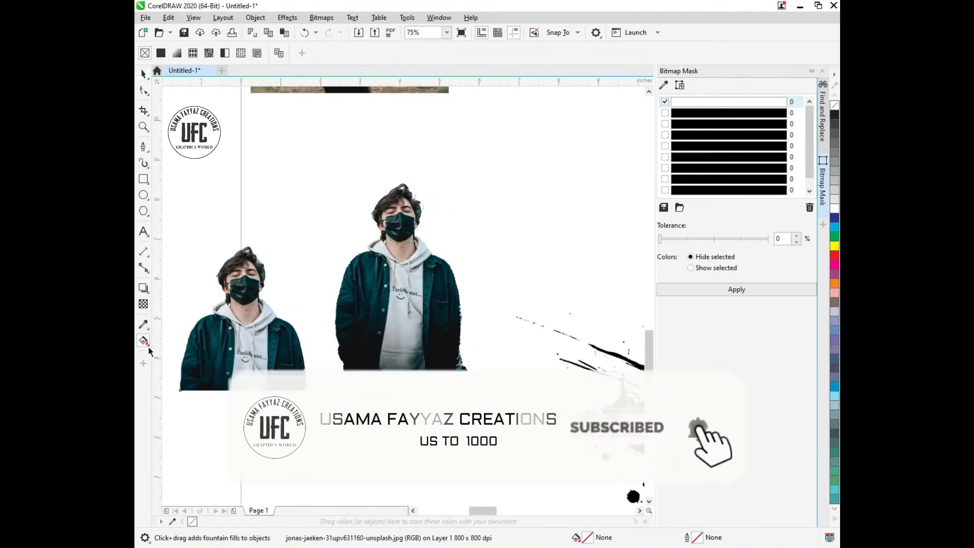
pyautogui.click(146, 341)
pyautogui.click(171, 354)
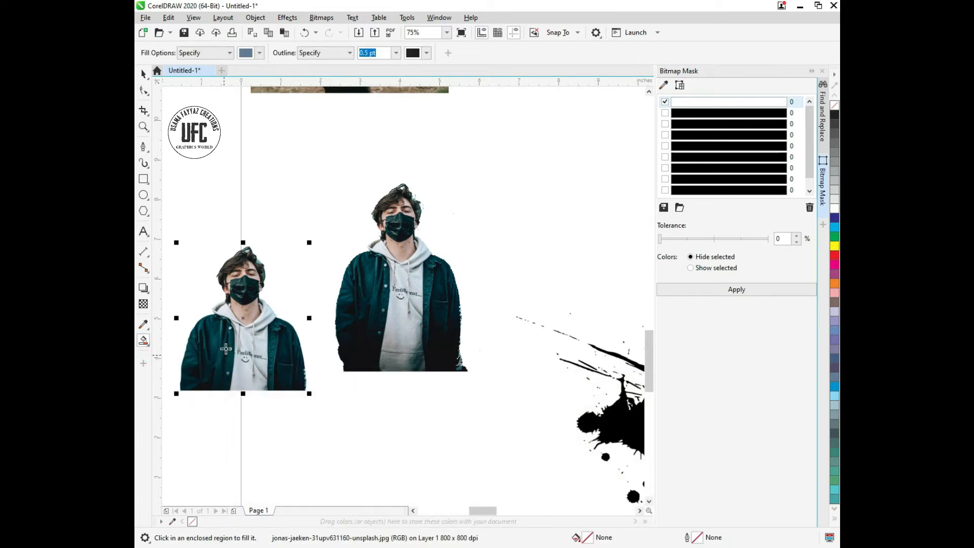
pyautogui.click(226, 349)
pyautogui.press('space')
pyautogui.moveTo(259, 346); pyautogui.dragTo(406, 317)
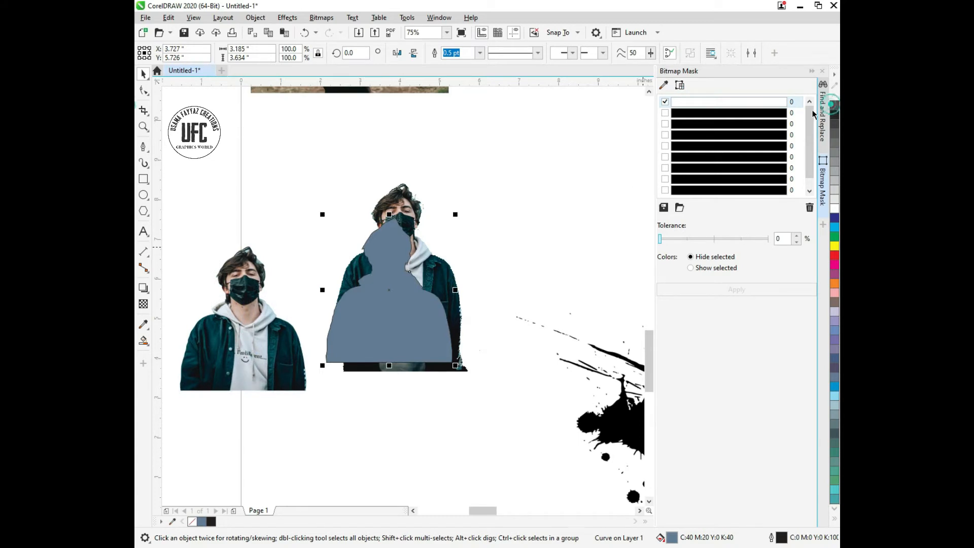
pyautogui.click(834, 105)
# Align the silhouette outline with the man's contour in the masked photo, matching it at the hood and shoulder.
pyautogui.scroll(5, 402, 223)
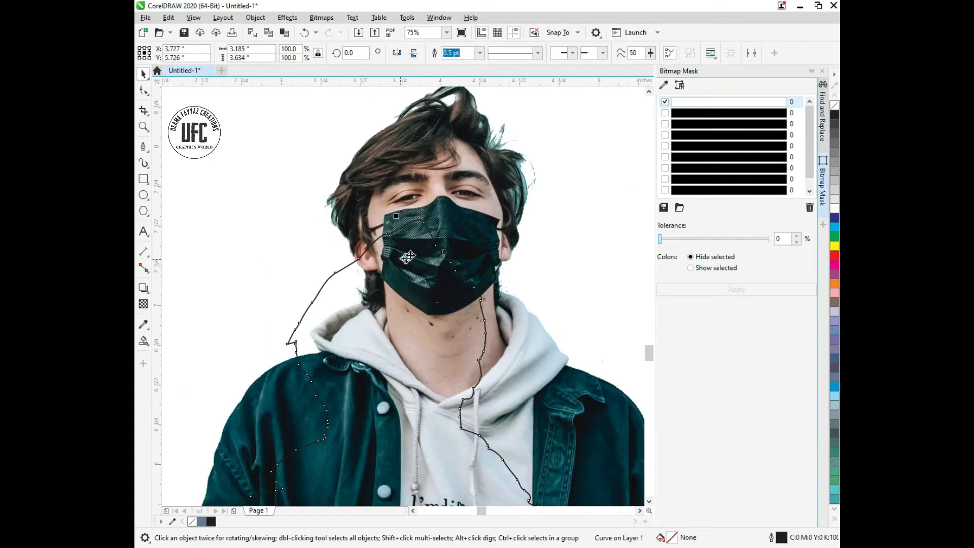
pyautogui.moveTo(408, 258); pyautogui.dragTo(450, 122)
pyautogui.scroll(3, 568, 361)
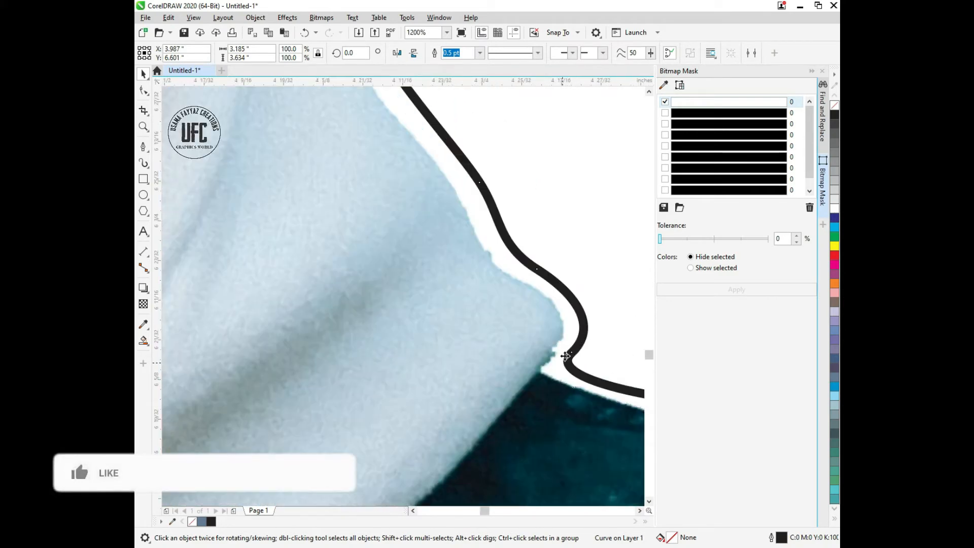
pyautogui.moveTo(571, 354); pyautogui.dragTo(542, 362)
pyautogui.scroll(-2, 487, 213)
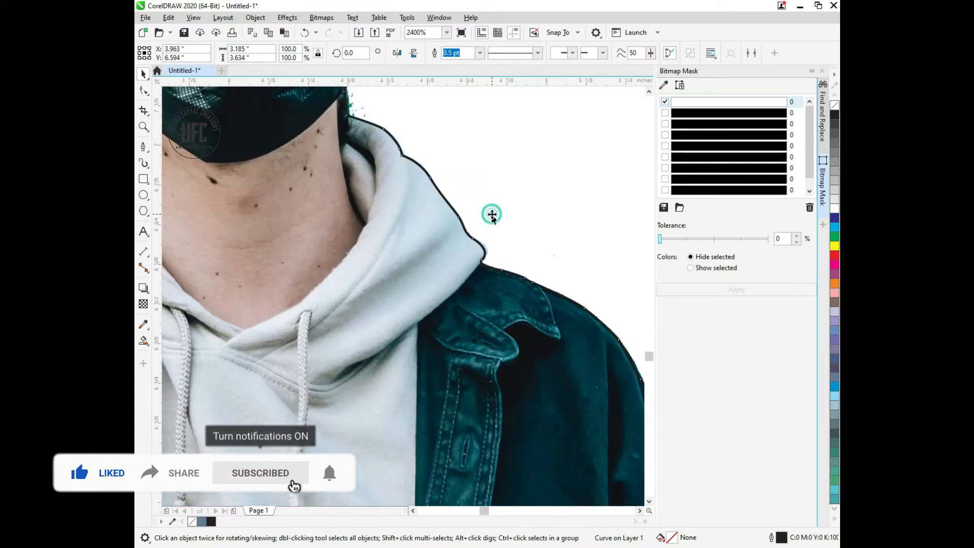
# Select the silhouette outline together with the masked man photo and intersect them.
pyautogui.scroll(-4, 444, 240)
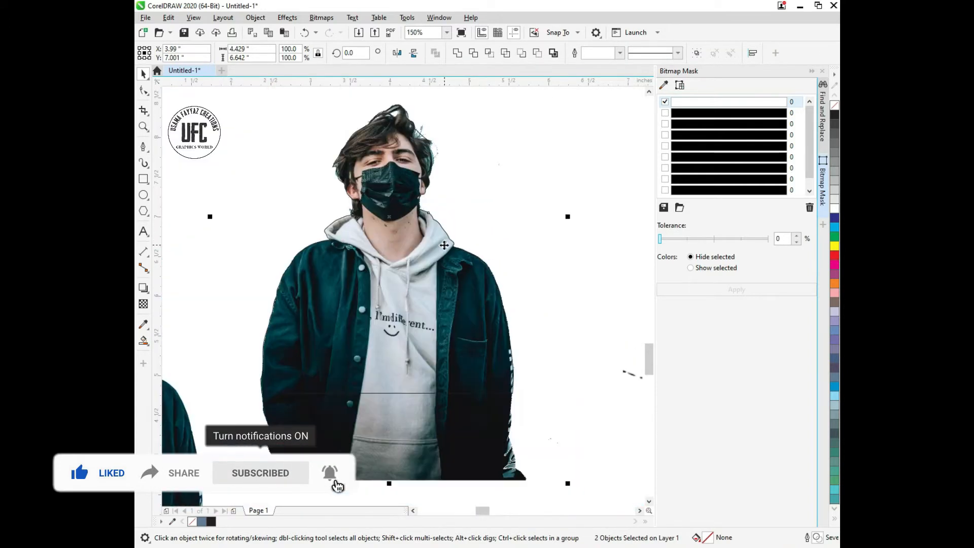
pyautogui.click(446, 218)
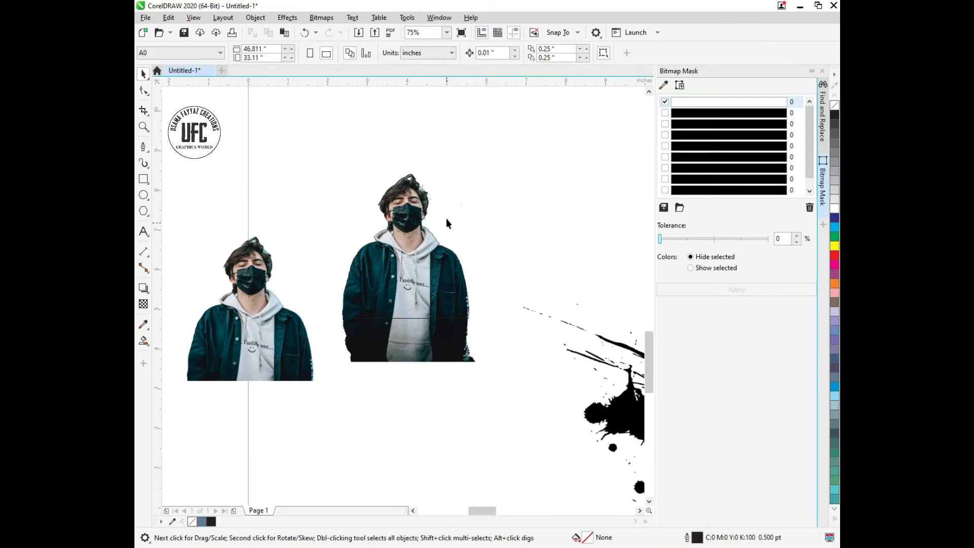
pyautogui.rightClick(446, 218)
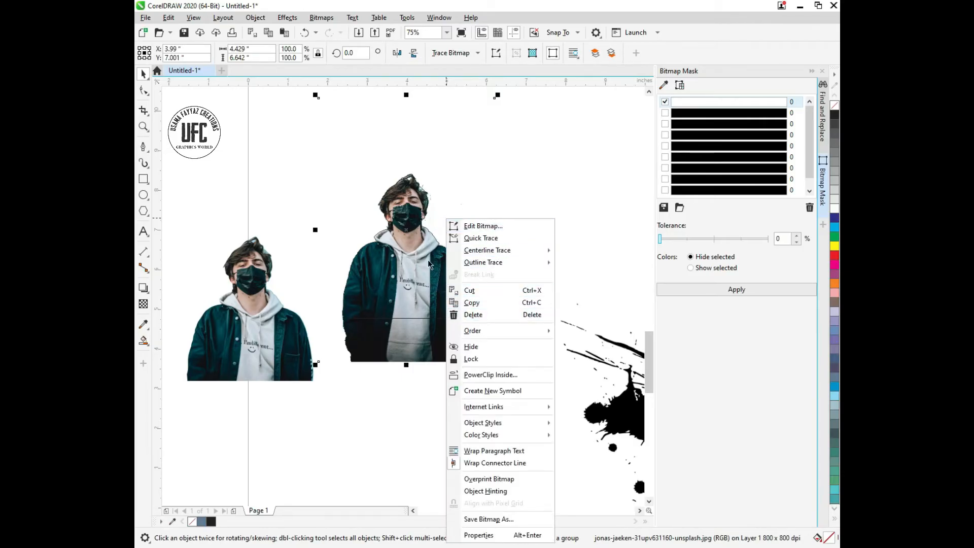
pyautogui.click(408, 289)
pyautogui.click(428, 405)
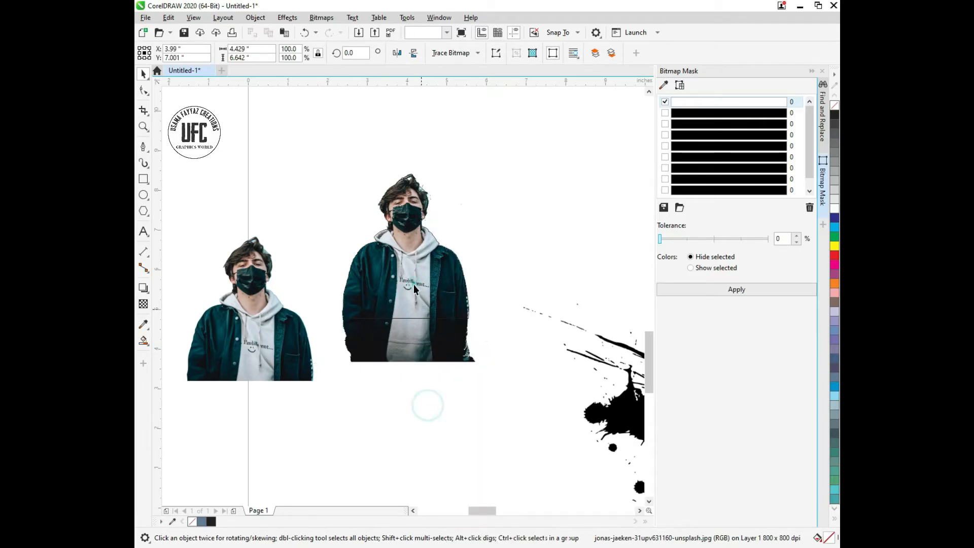
pyautogui.click(421, 318)
pyautogui.keyDown('shift'); pyautogui.click(427, 337); pyautogui.keyUp('shift')
pyautogui.click(490, 54)
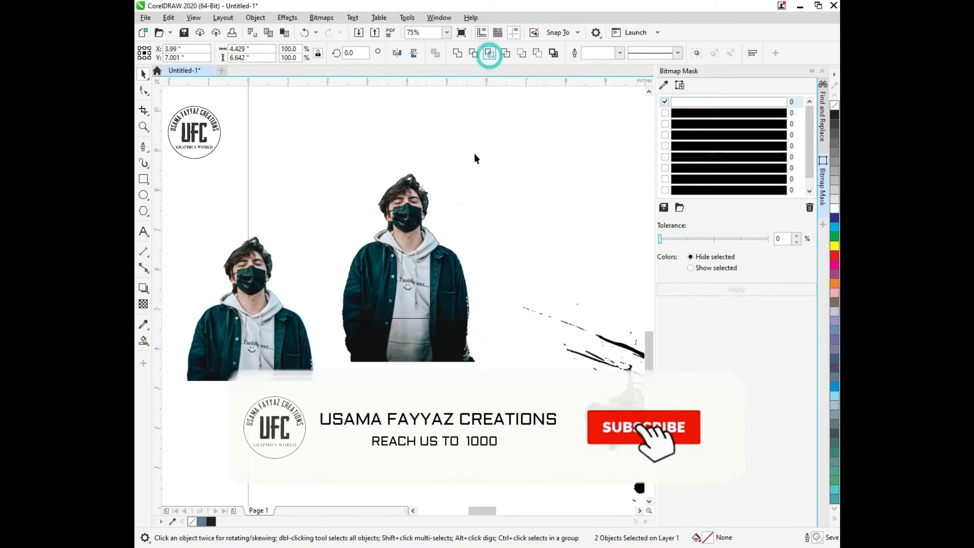
# Separate the intersected man cutout from the masked photo, moving the photo off the page to the left and the cutout below the woman's photo.
pyautogui.scroll(-1, 430, 229)
pyautogui.moveTo(413, 253); pyautogui.dragTo(346, 383)
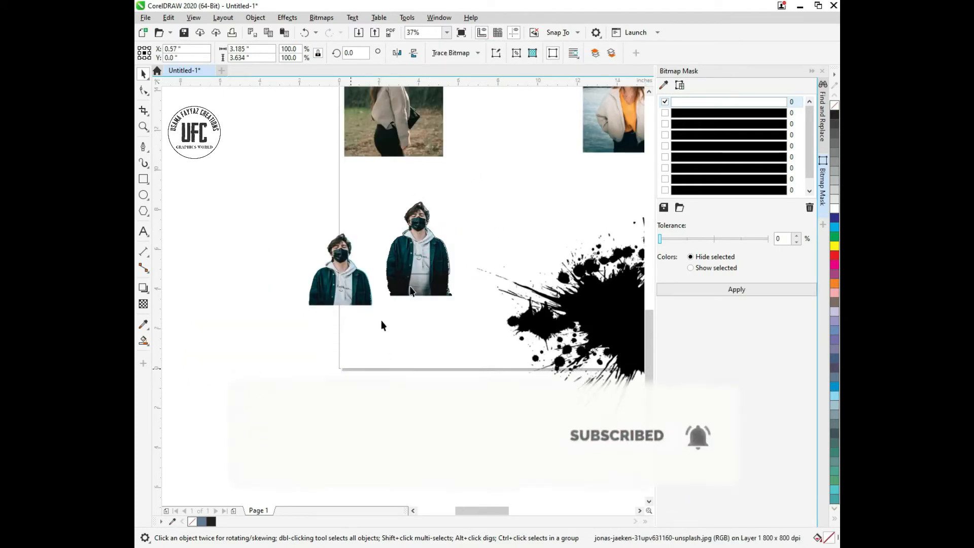
pyautogui.click(423, 250)
pyautogui.moveTo(421, 263); pyautogui.dragTo(285, 244)
pyautogui.moveTo(343, 386); pyautogui.dragTo(398, 316)
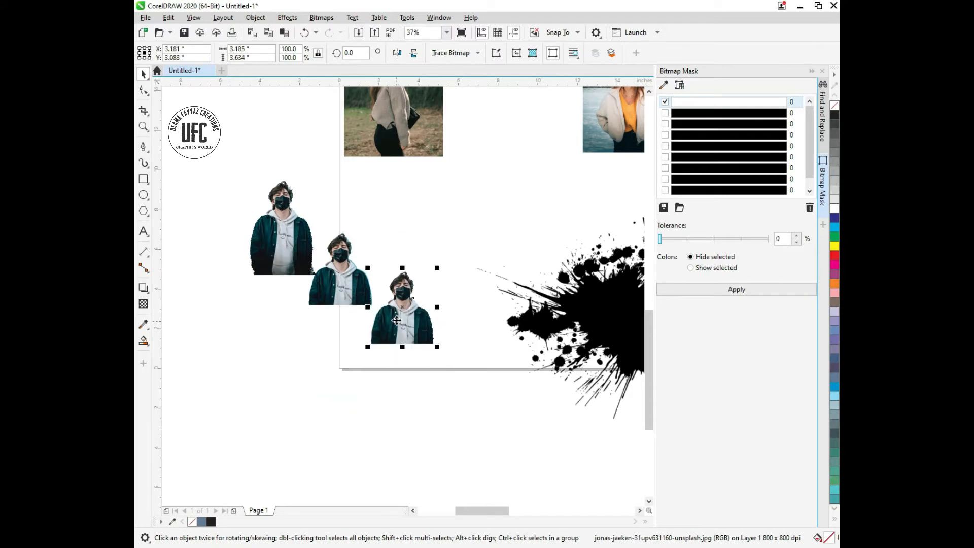
# Examine the intersected cutout's edges around the hood, shoulder and jacket sleeve.
pyautogui.scroll(1, 398, 316)
pyautogui.scroll(2, 437, 331)
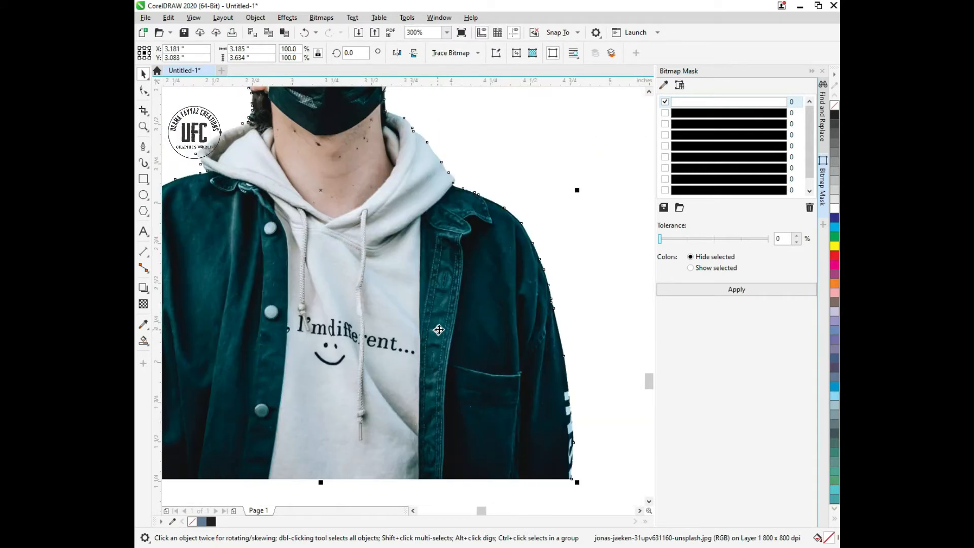
pyautogui.click(591, 292)
pyautogui.click(518, 286)
pyautogui.click(557, 237)
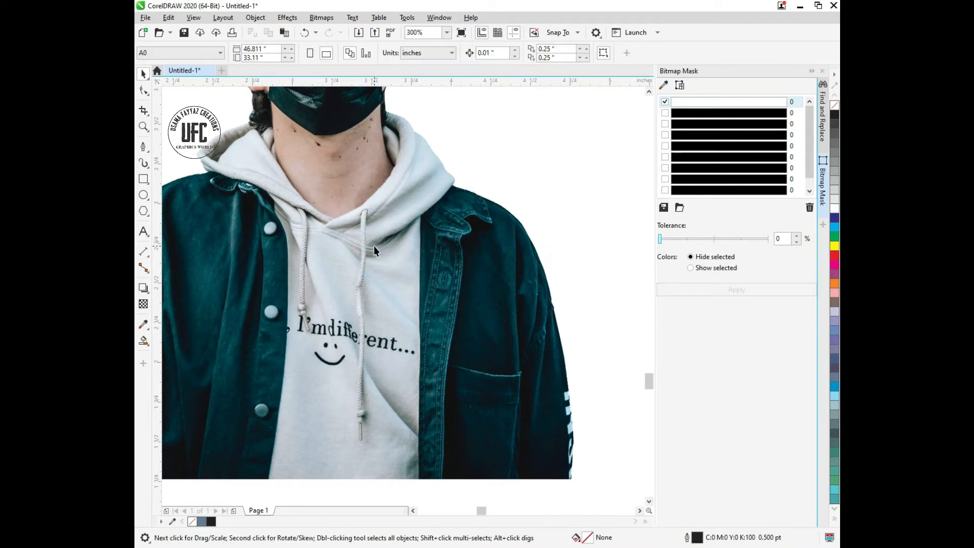
pyautogui.scroll(-1, 373, 246)
pyautogui.scroll(-1, 306, 278)
pyautogui.scroll(-1, 312, 289)
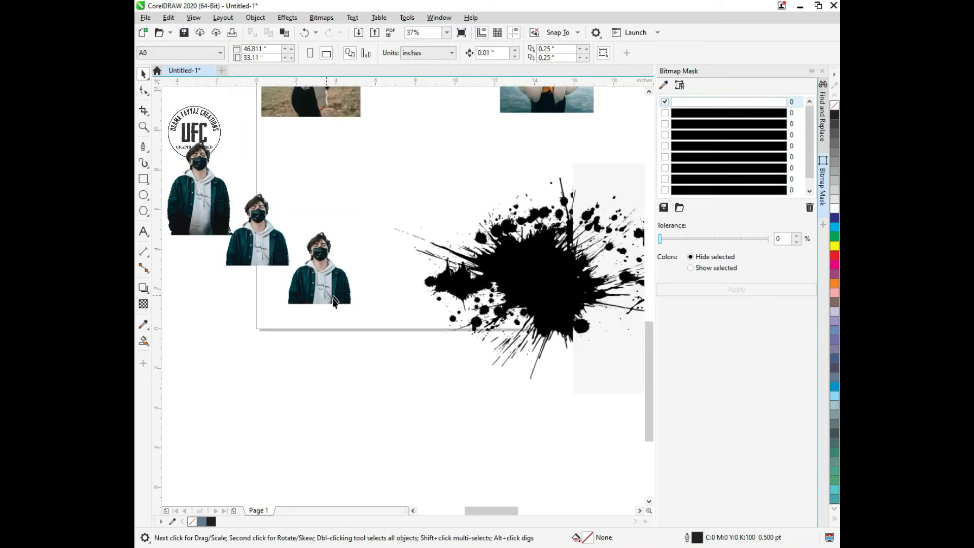
# Move the intersected man cutout below the page and place the black drip bitmap beside it.
pyautogui.scroll(-1, 312, 289)
pyautogui.click(312, 289)
pyautogui.moveTo(346, 315); pyautogui.dragTo(386, 355)
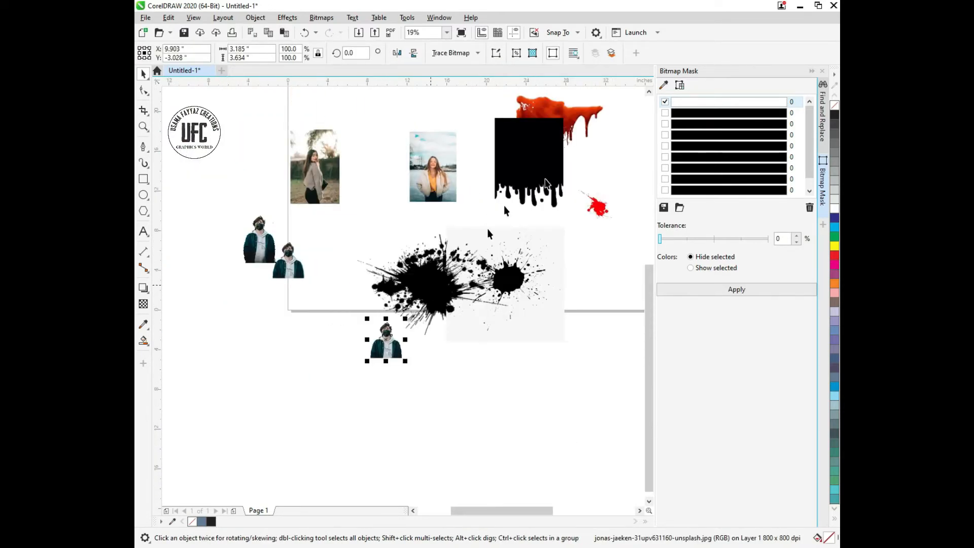
pyautogui.moveTo(542, 169); pyautogui.dragTo(362, 373)
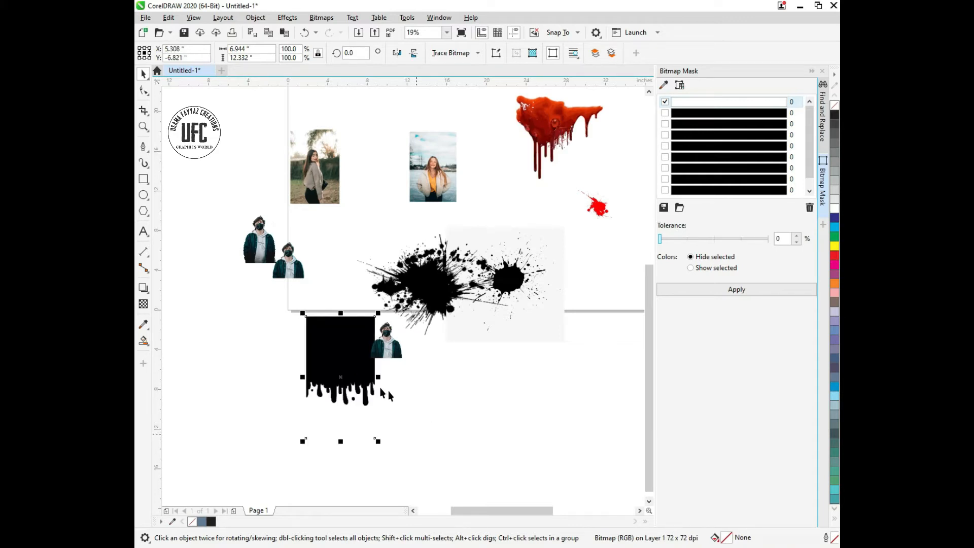
# Outline trace the black drip bitmap as a detailed logo with detail 100, removing a specified background color sampled from its white area.
pyautogui.scroll(4, 372, 386)
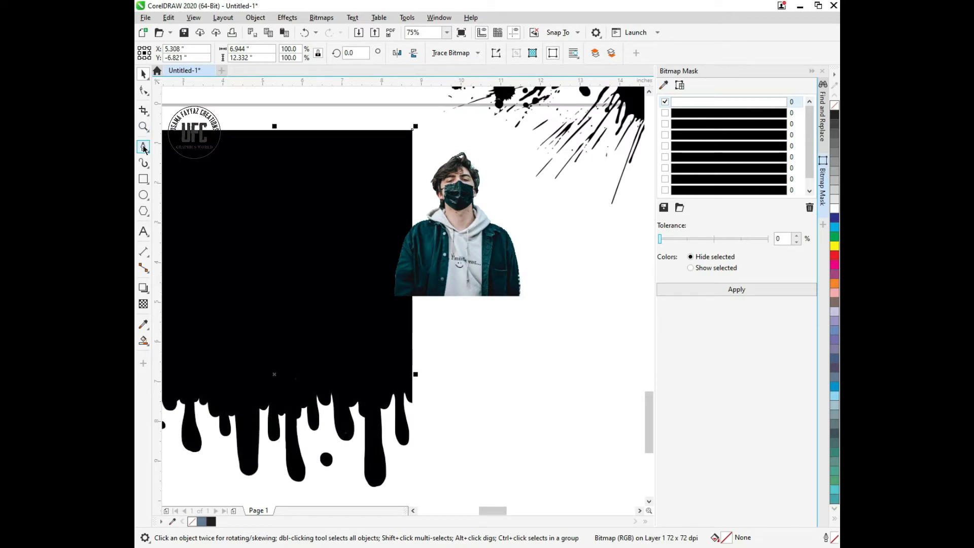
pyautogui.click(458, 57)
pyautogui.moveTo(472, 79)
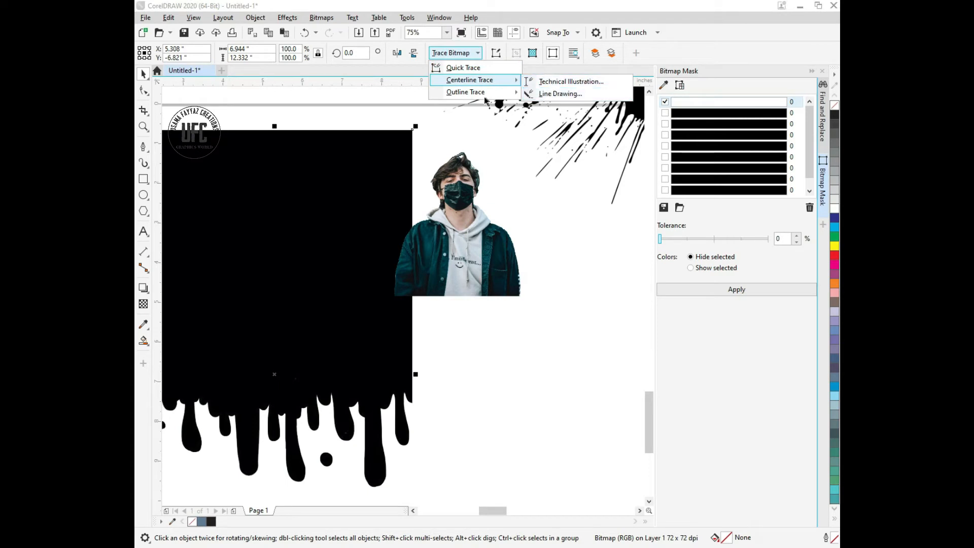
pyautogui.moveTo(515, 92)
pyautogui.click(555, 119)
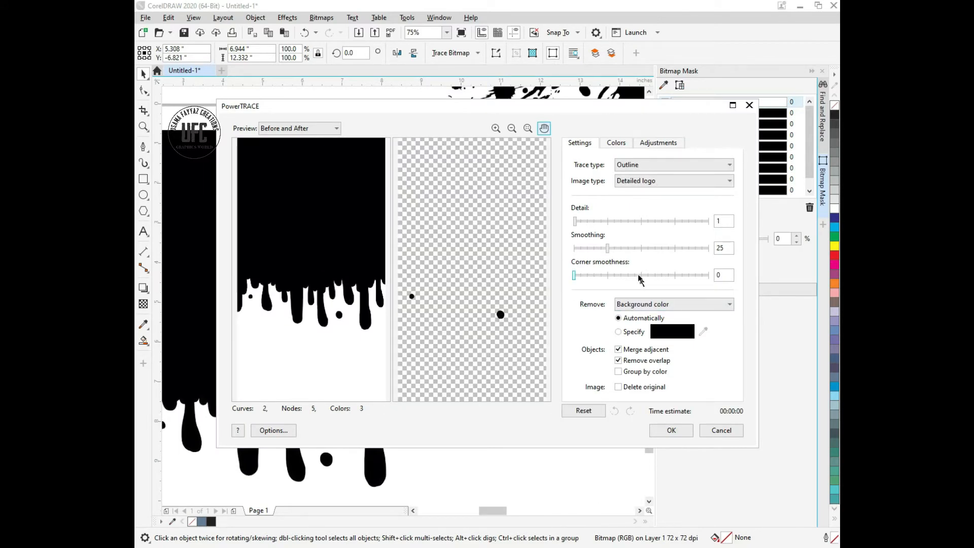
pyautogui.moveTo(576, 222); pyautogui.dragTo(709, 224)
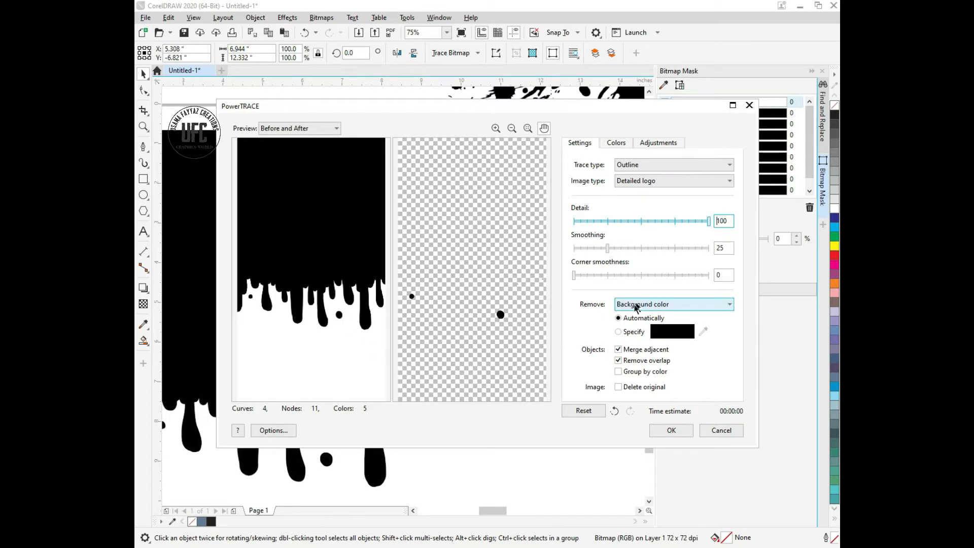
pyautogui.click(618, 332)
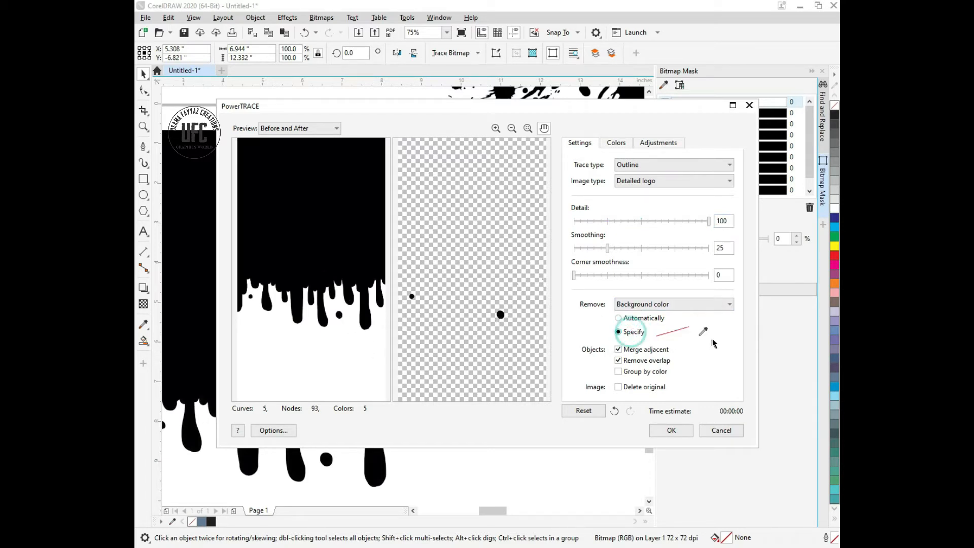
pyautogui.click(703, 331)
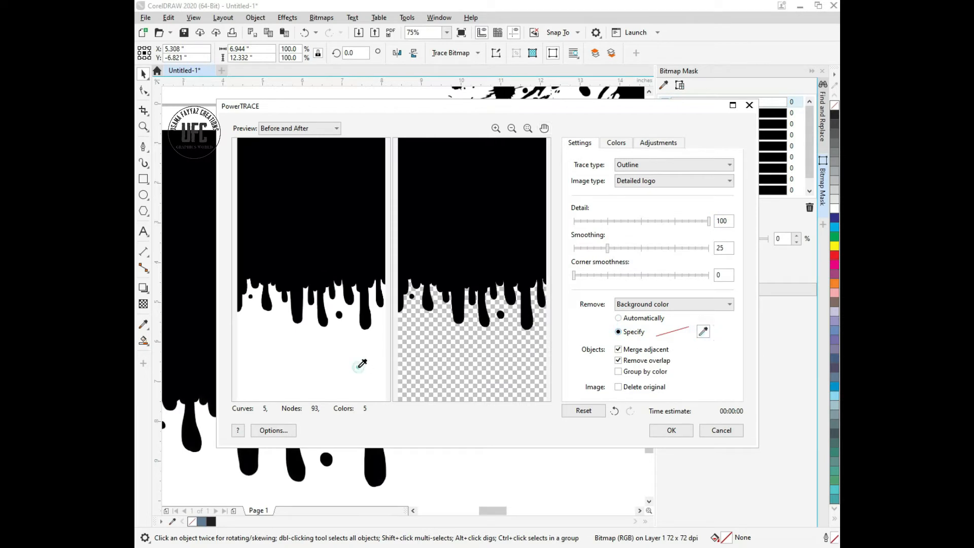
pyautogui.click(662, 434)
# Move the traced drip graphic off to the left and drag the original drip bitmap away from the man cutout.
pyautogui.scroll(-2, 411, 299)
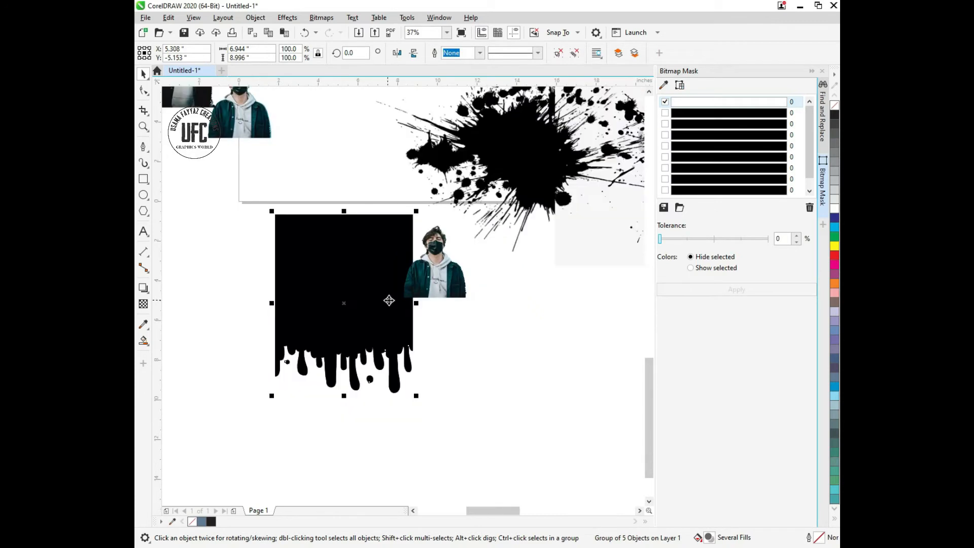
pyautogui.moveTo(380, 303); pyautogui.dragTo(222, 342)
pyautogui.click(350, 294)
pyautogui.moveTo(350, 294); pyautogui.dragTo(254, 451)
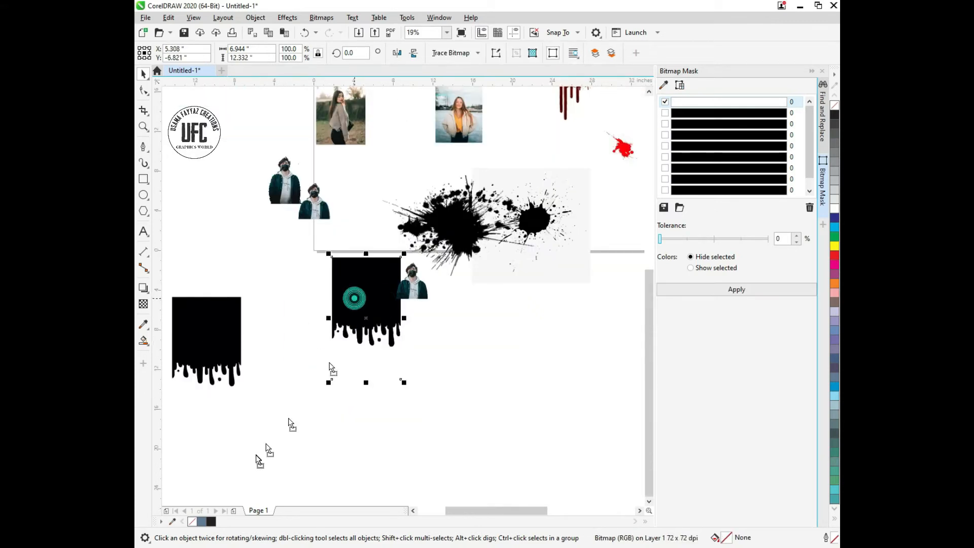
# Place the traced drip graphic, scaled to 20%, below the man cutout and ungroup it.
pyautogui.moveTo(196, 322)
pyautogui.mouseDown()
pyautogui.moveTo(455, 361)
pyautogui.moveTo(450, 354)
pyautogui.moveTo(437, 355)
pyautogui.moveTo(492, 417)
pyautogui.moveTo(409, 346)
pyautogui.mouseUp()
pyautogui.scroll(1, 416, 305)
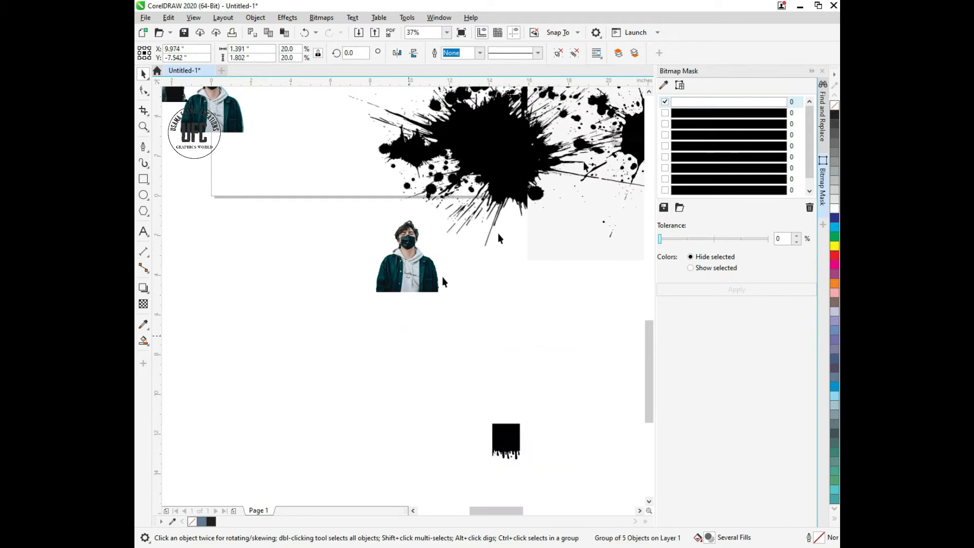
pyautogui.click(558, 53)
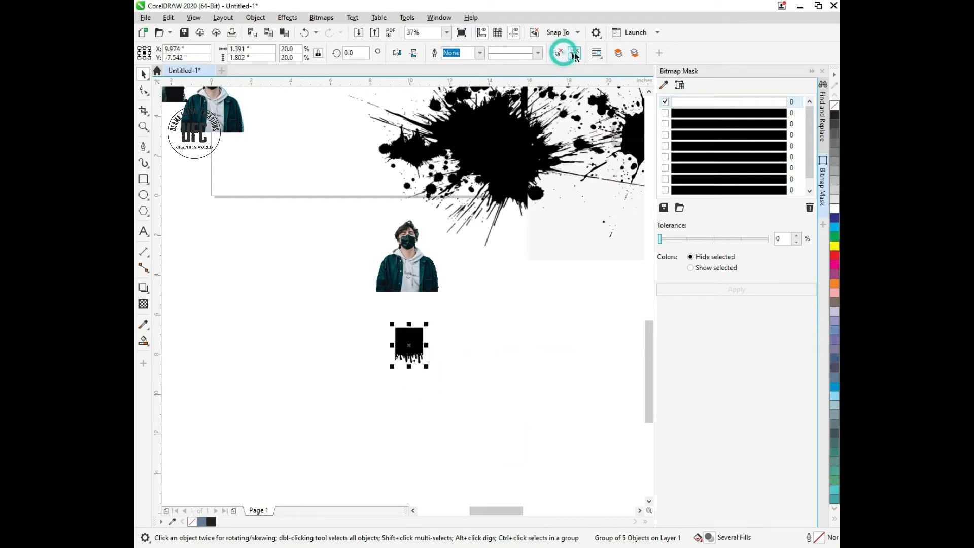
# Weld the main drip shape and its two loose dots into a single object.
pyautogui.click(409, 341)
pyautogui.scroll(2, 406, 339)
pyautogui.moveTo(407, 363); pyautogui.dragTo(306, 321)
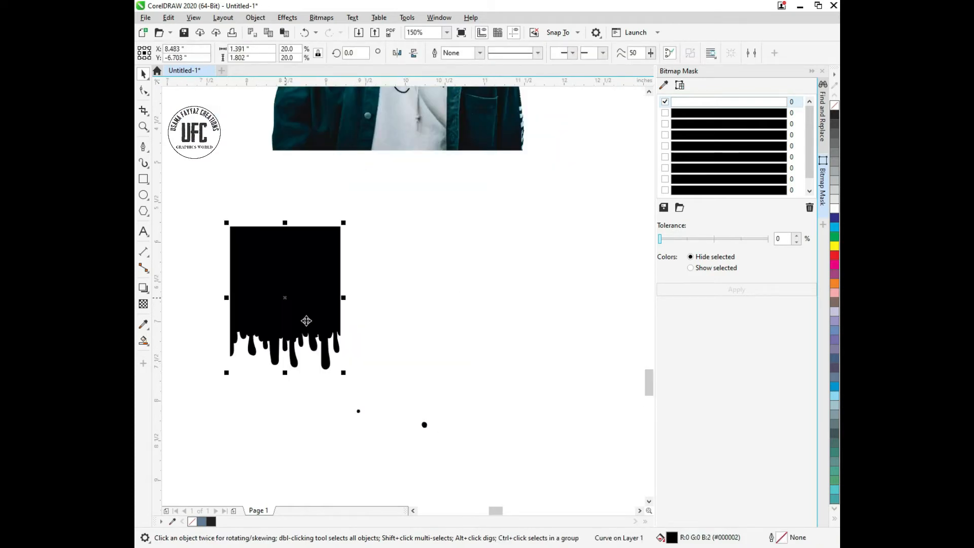
pyautogui.hotkey('ctrl', 'z')
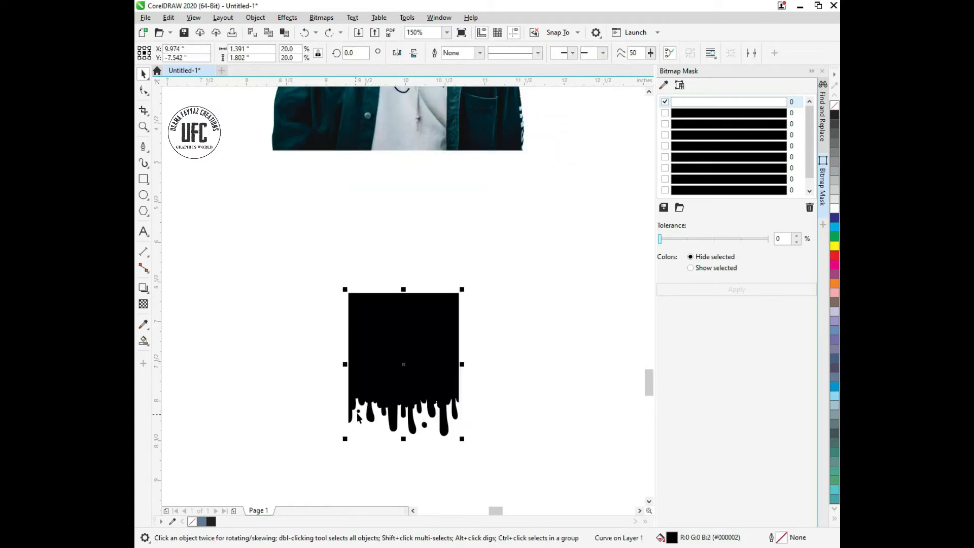
pyautogui.keyDown('shift'); pyautogui.click(362, 416); pyautogui.keyUp('shift')
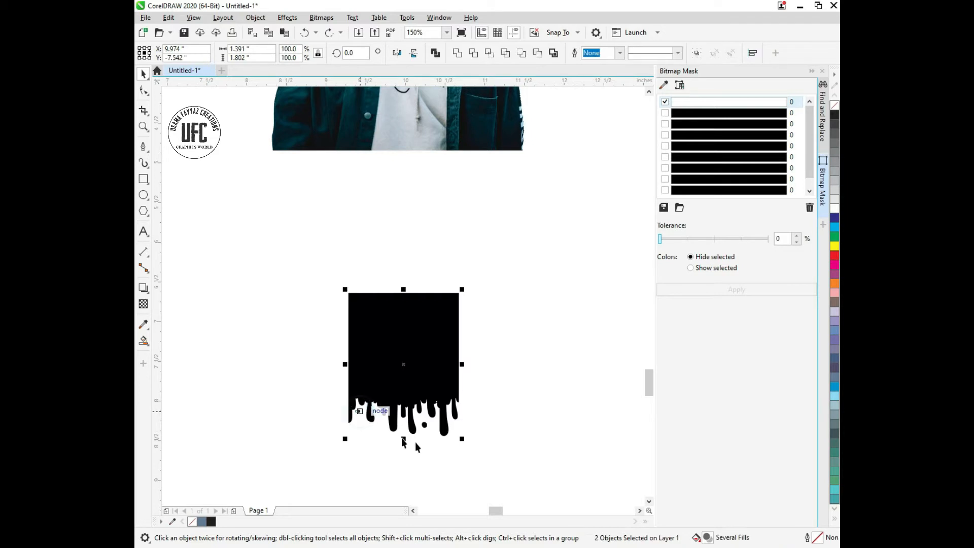
pyautogui.keyDown('shift'); pyautogui.click(425, 426); pyautogui.keyUp('shift')
pyautogui.click(457, 55)
# Move the welded drip behind the man's lower torso and enlarge it to about 3.04 in wide, nearly matching the jacket's width.
pyautogui.scroll(-2, 401, 396)
pyautogui.moveTo(407, 378); pyautogui.dragTo(400, 269)
pyautogui.scroll(2, 401, 269)
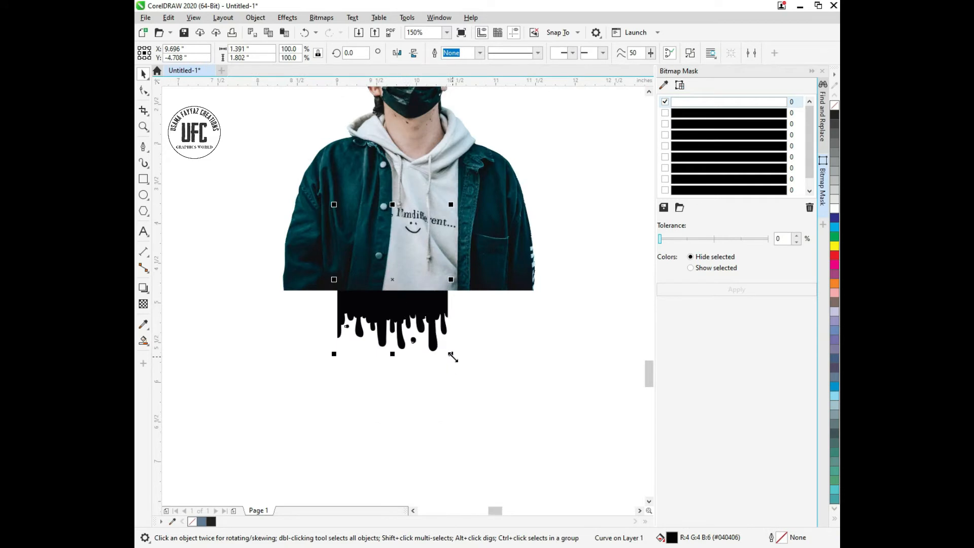
pyautogui.moveTo(451, 354); pyautogui.dragTo(495, 412)
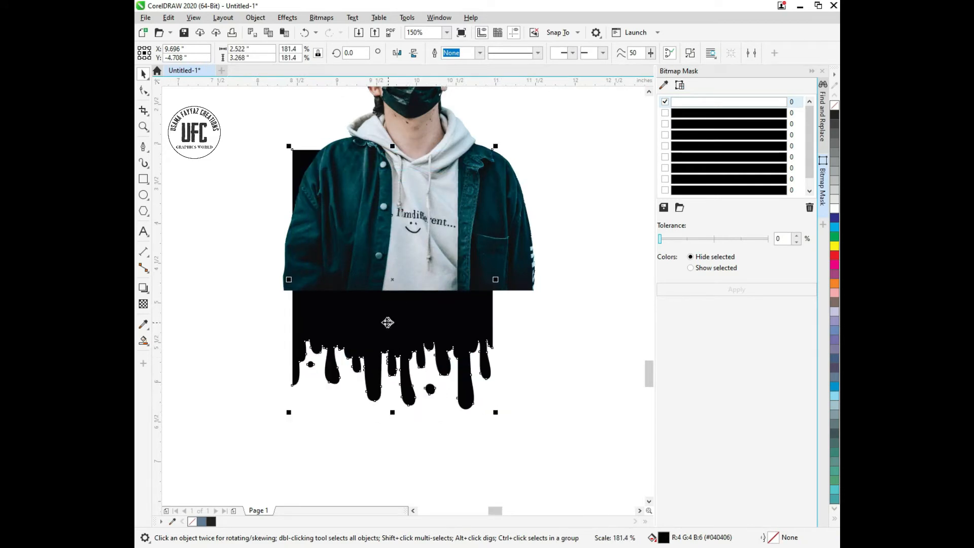
pyautogui.moveTo(387, 323); pyautogui.dragTo(378, 322)
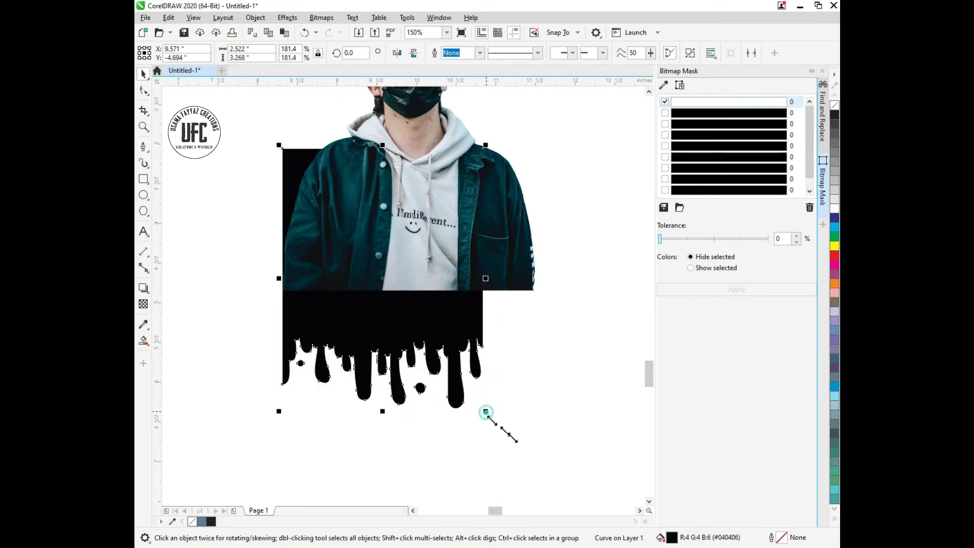
pyautogui.moveTo(485, 411); pyautogui.dragTo(563, 468)
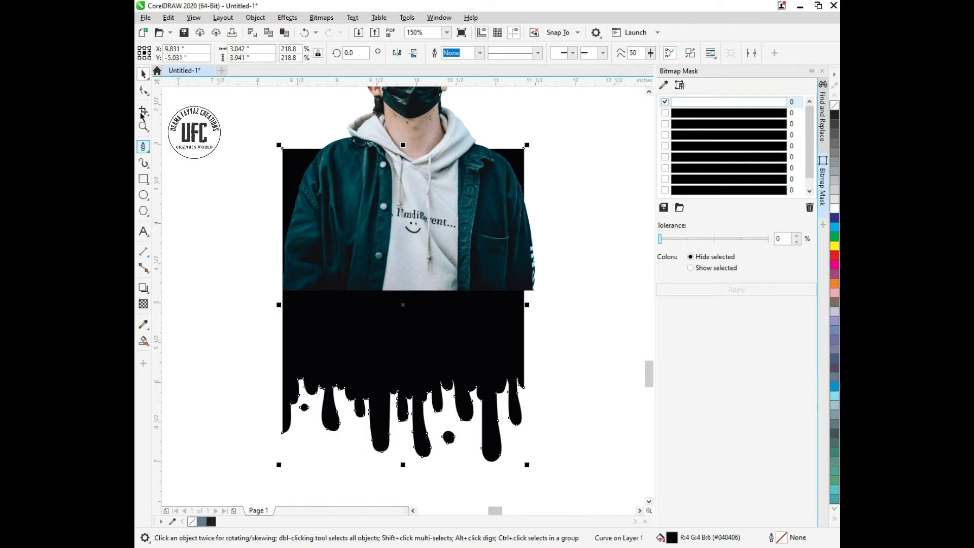
# Move the drip shape's two top corner nodes straight down 1.854 in, to just below the jacket's lower edge.
pyautogui.click(144, 91)
pyautogui.moveTo(250, 124); pyautogui.dragTo(554, 265)
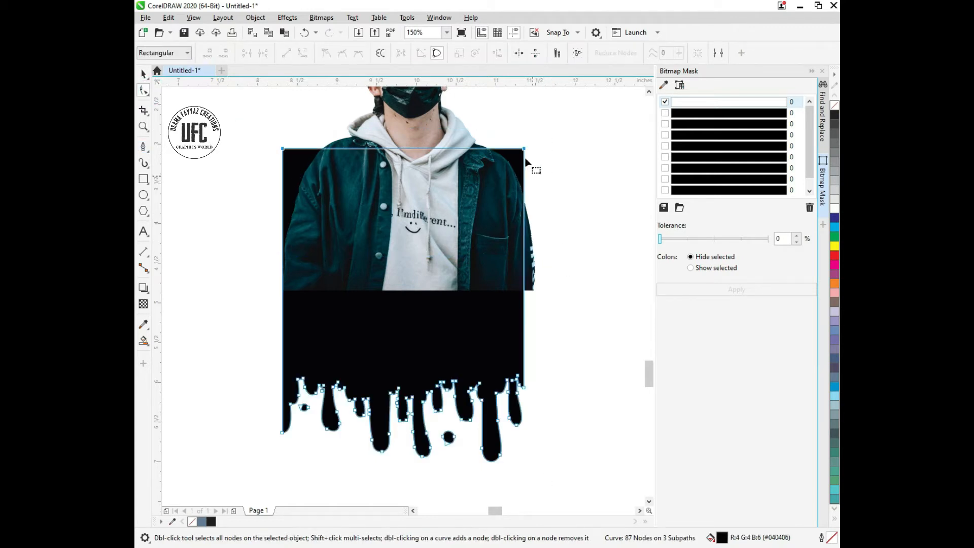
pyautogui.moveTo(524, 151); pyautogui.dragTo(527, 297)
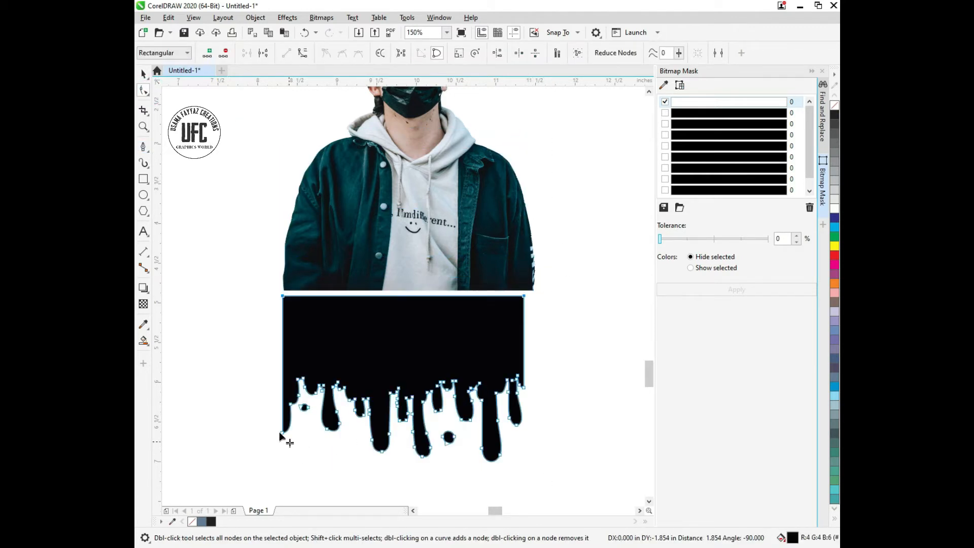
# Try deleting the lowest node of the leftmost drip, and undo the deletion.
pyautogui.scroll(2, 282, 435)
pyautogui.moveTo(269, 420); pyautogui.dragTo(295, 449)
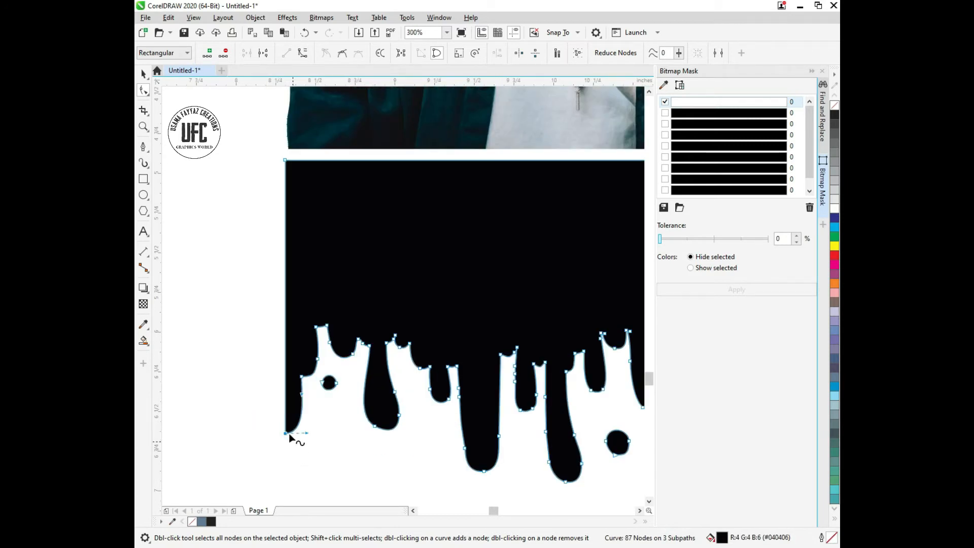
pyautogui.press('Delete')
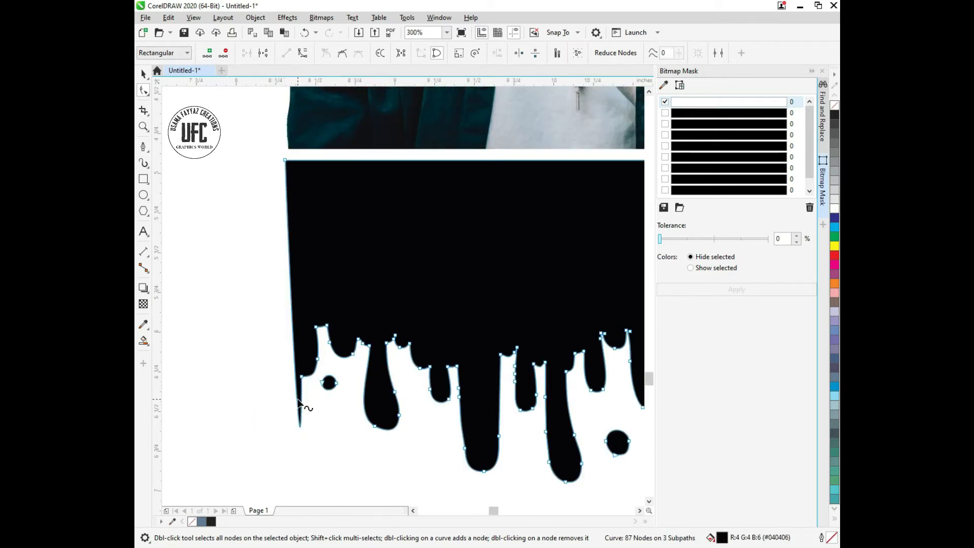
pyautogui.hotkey('ctrl', 'z')
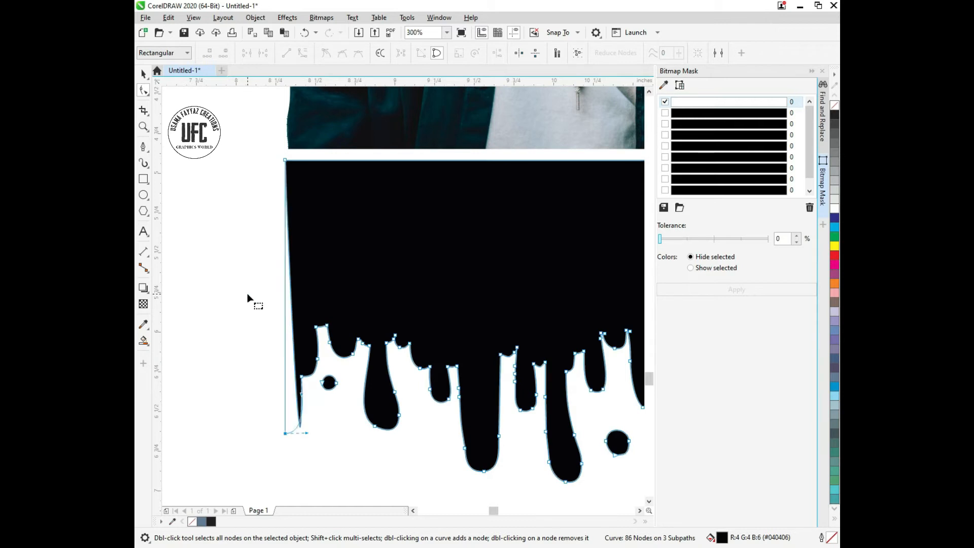
pyautogui.scroll(-2, 247, 293)
pyautogui.press('space')
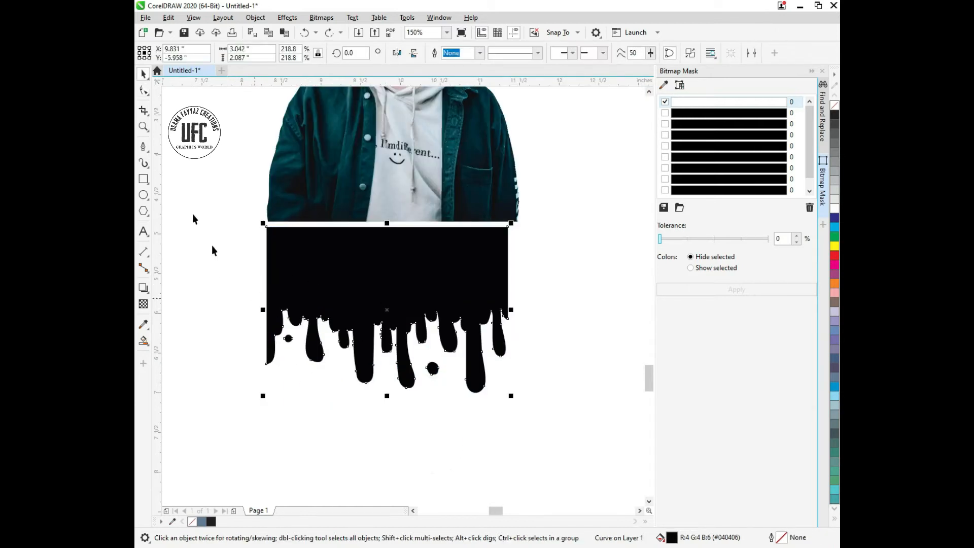
# Draw a closed Pen outline about 0.92 by 2.9 in around the drip's left end, curving its inner side through the black area.
pyautogui.click(141, 147)
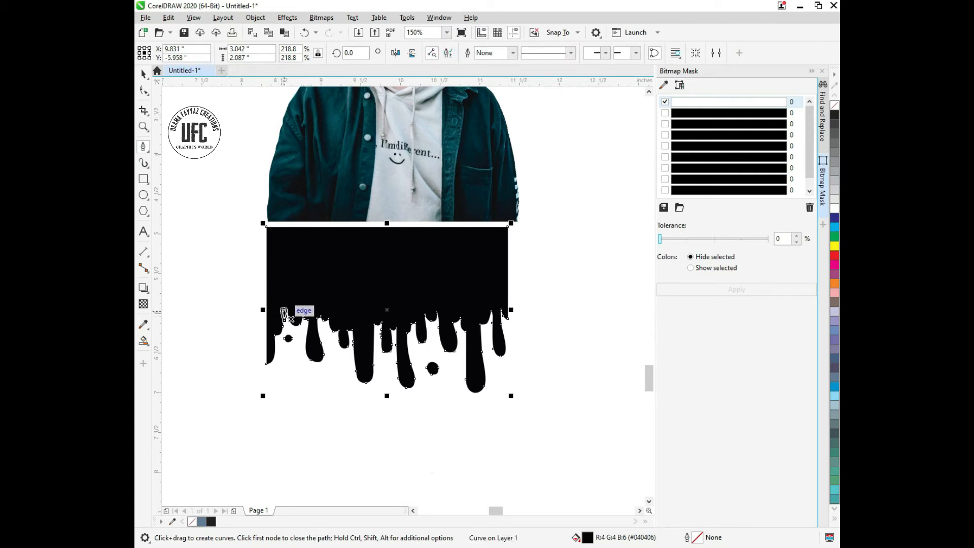
pyautogui.click(286, 309)
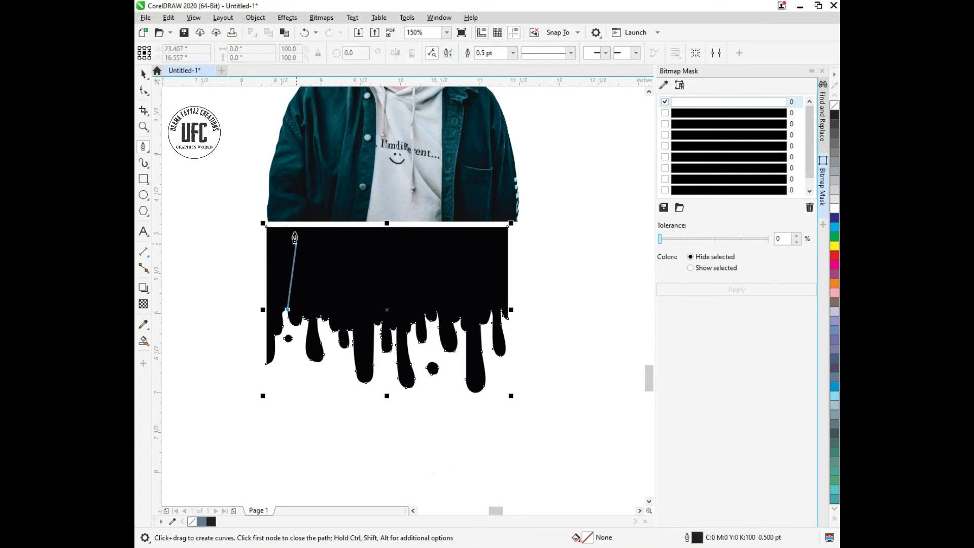
pyautogui.moveTo(294, 225); pyautogui.dragTo(319, 183)
pyautogui.click(242, 217)
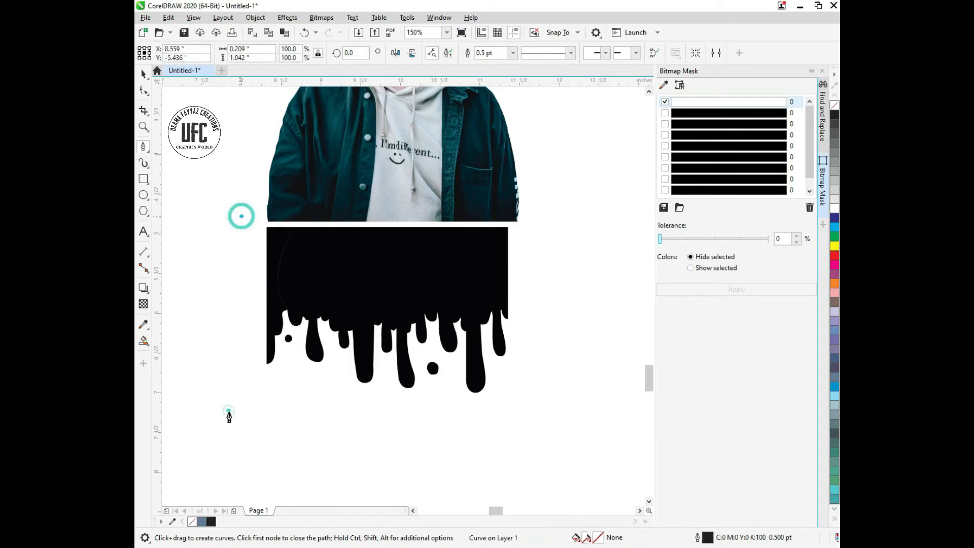
pyautogui.click(229, 411)
pyautogui.click(299, 431)
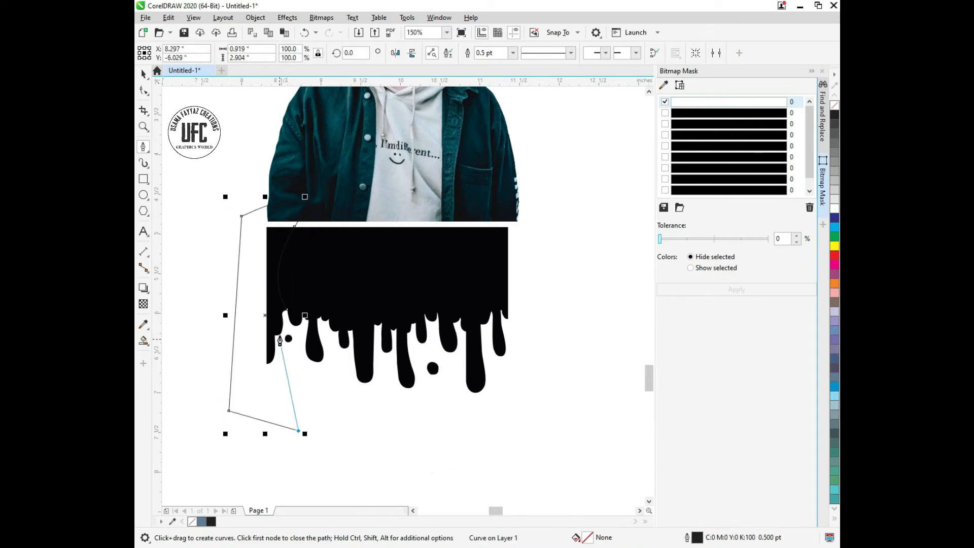
pyautogui.scroll(2, 280, 335)
pyautogui.click(282, 360)
pyautogui.click(299, 305)
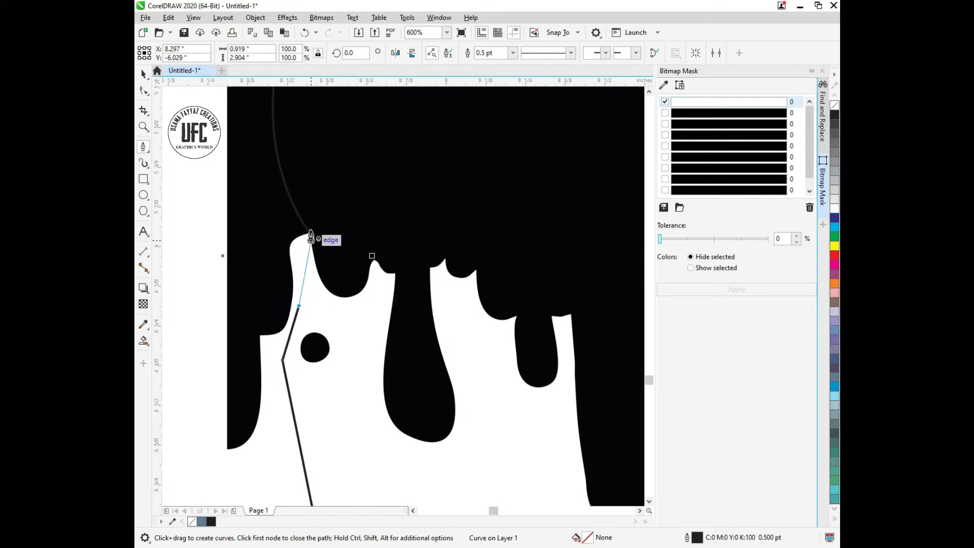
pyautogui.click(310, 233)
# Trim the drip's left end with the pen outline and delete the trimming shape.
pyautogui.press('space')
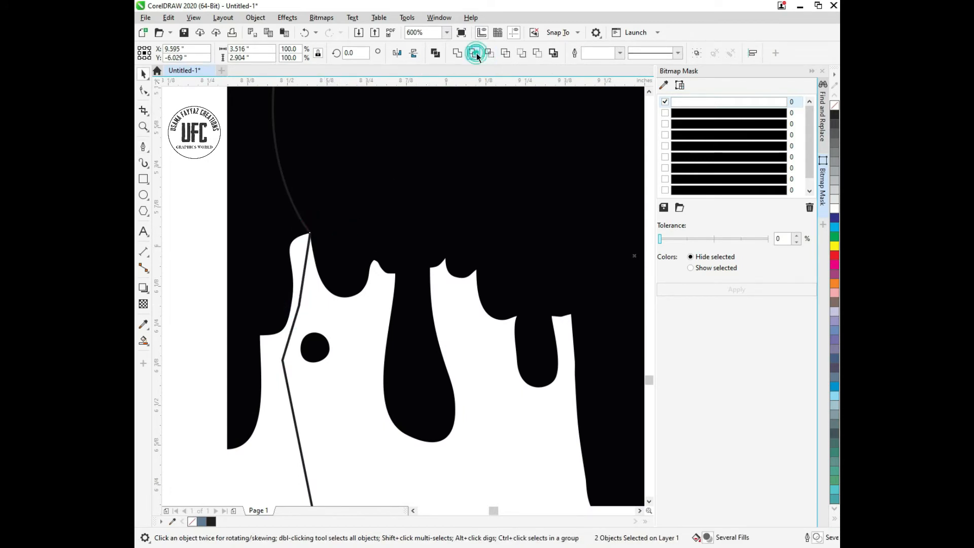
pyautogui.click(476, 54)
pyautogui.click(279, 290)
pyautogui.press('Delete')
pyautogui.scroll(-2, 231, 362)
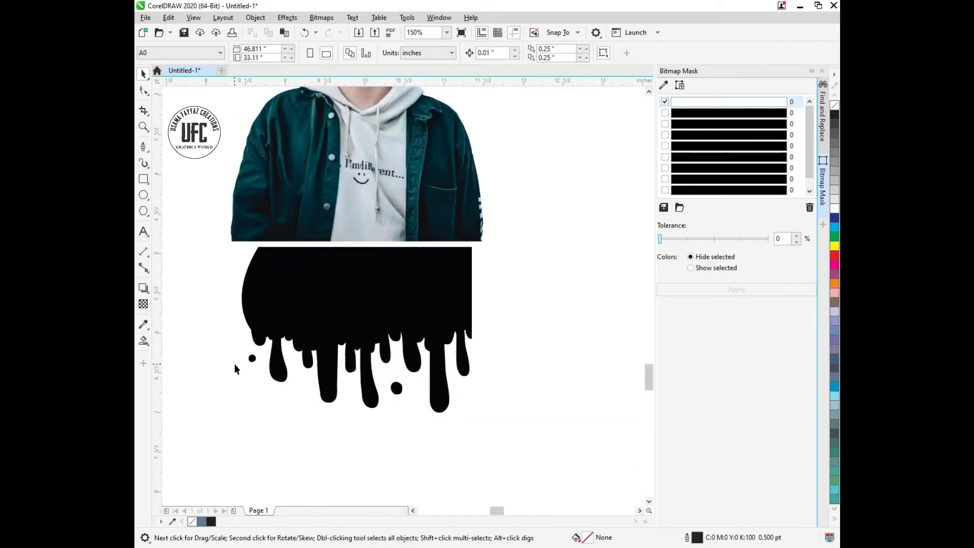
# Move the trimmed drip up behind the jacket's lower edge and enlarge it to about 3.17 in wide.
pyautogui.scroll(-1, 235, 364)
pyautogui.scroll(1, 350, 341)
pyautogui.click(283, 318)
pyautogui.scroll(-1, 415, 319)
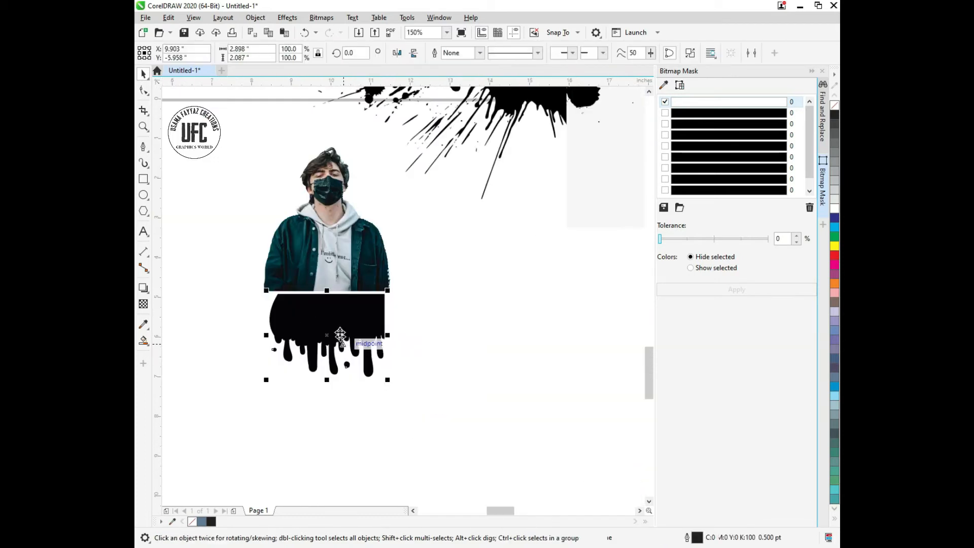
pyautogui.scroll(1, 340, 335)
pyautogui.moveTo(318, 318); pyautogui.dragTo(295, 223)
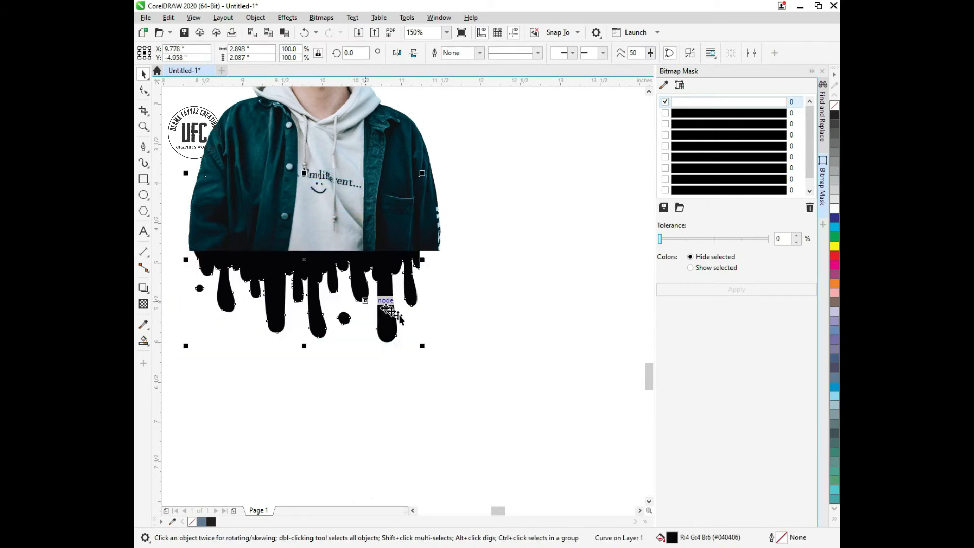
pyautogui.moveTo(422, 346); pyautogui.dragTo(440, 362)
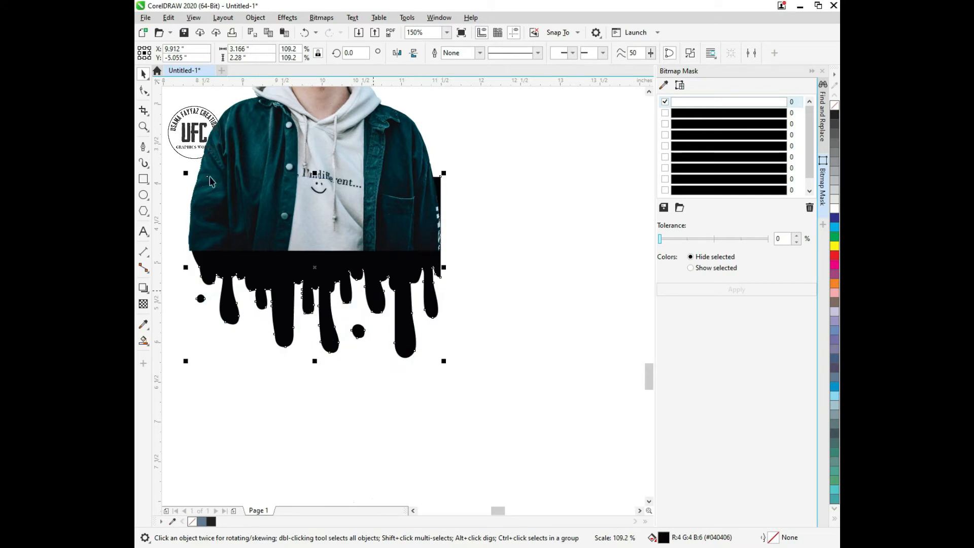
# Reshape the drip's sides to follow the jacket, moving its top right node inward and its lower left node slightly outward.
pyautogui.click(145, 90)
pyautogui.moveTo(470, 155); pyautogui.dragTo(418, 195)
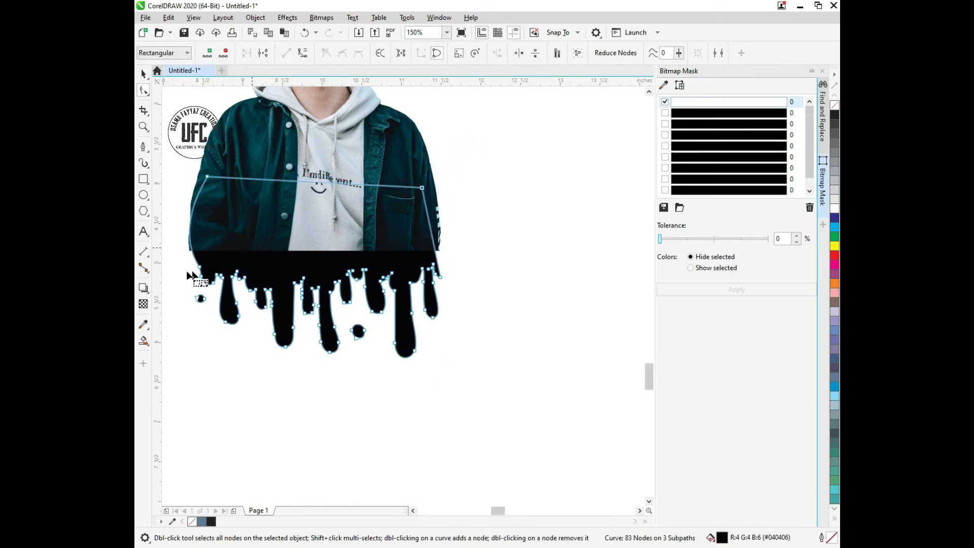
pyautogui.scroll(2, 188, 261)
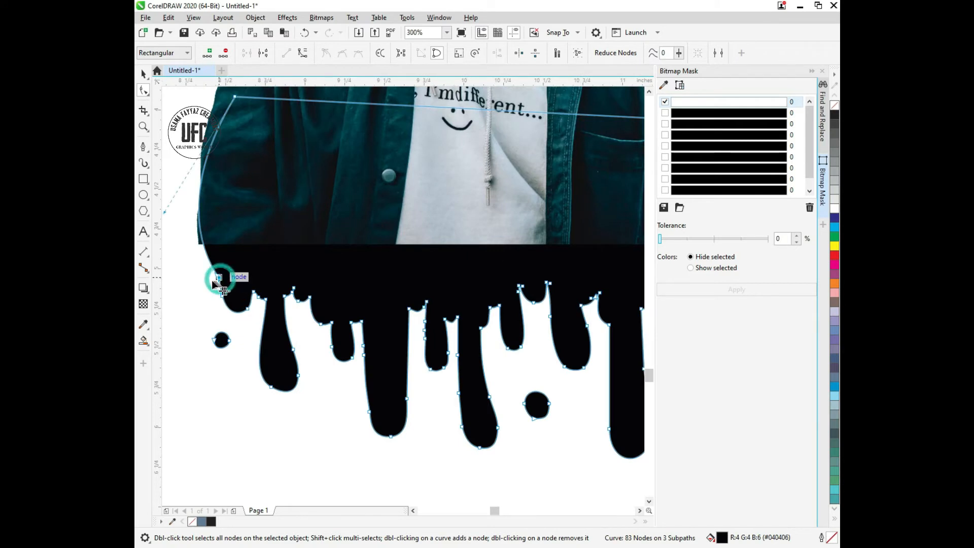
pyautogui.moveTo(220, 279); pyautogui.dragTo(212, 284)
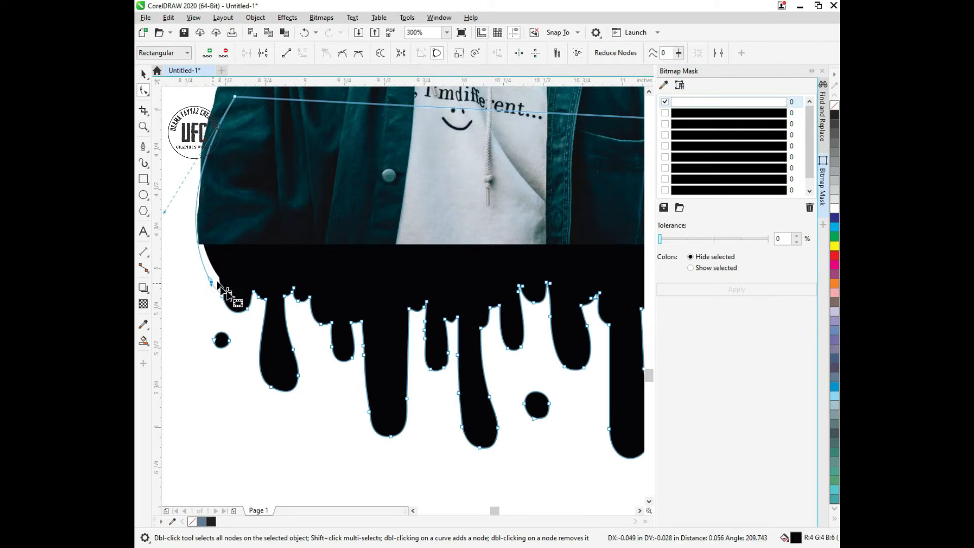
# Pull the man cutout's two bottom corner nodes down and outward to uncover the full lower part of the jacket.
pyautogui.scroll(-2, 217, 283)
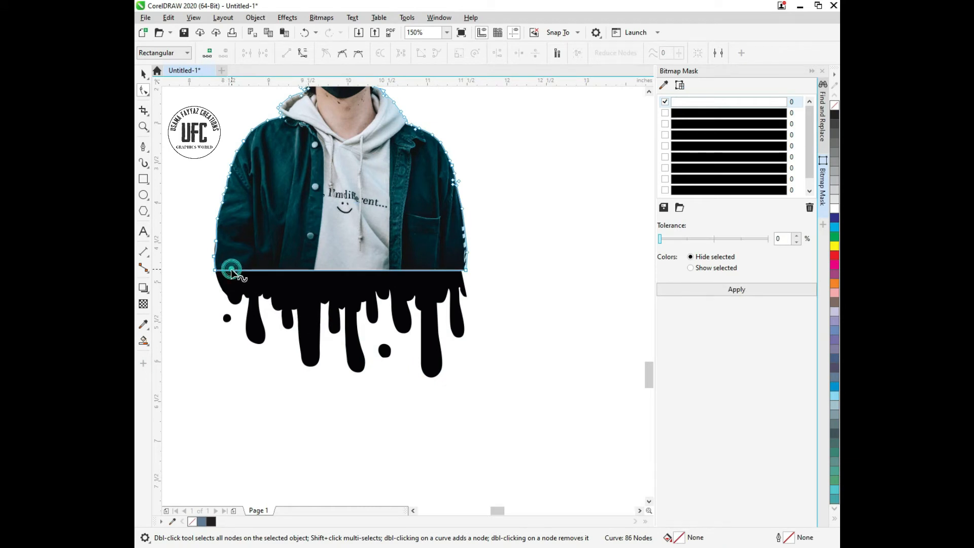
pyautogui.moveTo(231, 270); pyautogui.dragTo(236, 344)
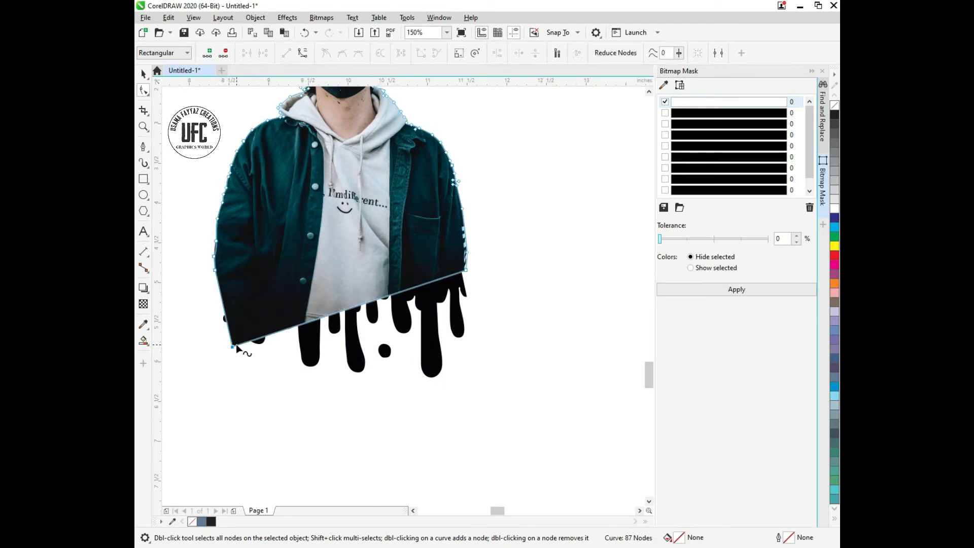
pyautogui.hotkey('ctrl', 'z')
pyautogui.moveTo(232, 271); pyautogui.dragTo(180, 407)
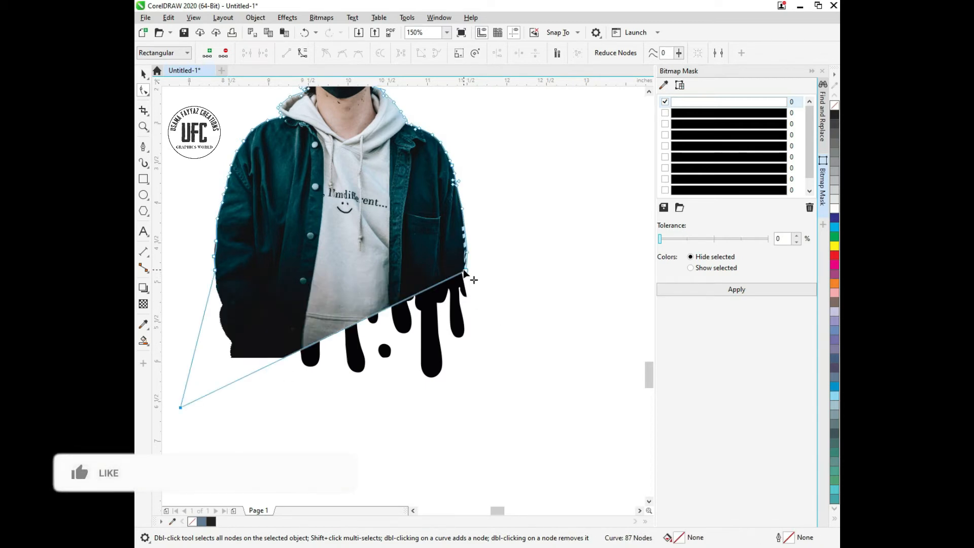
pyautogui.moveTo(468, 274); pyautogui.dragTo(523, 419)
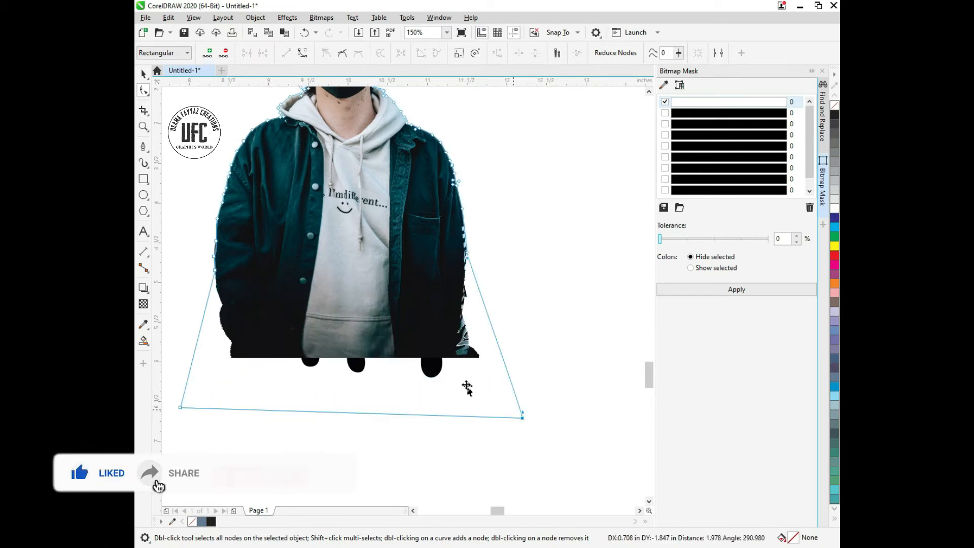
# Try to place the man cutout inside the drip shape with PowerClip.
pyautogui.press('space')
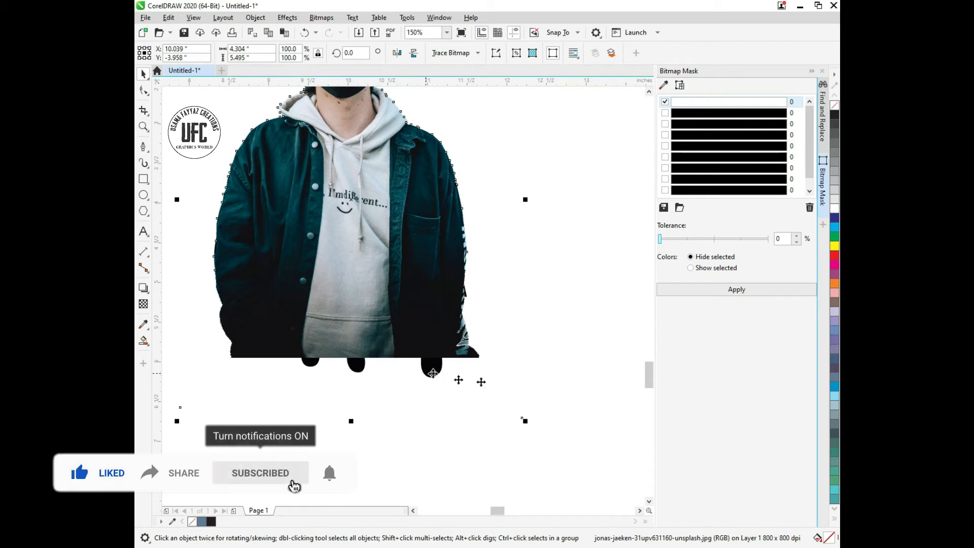
pyautogui.rightClick(490, 384)
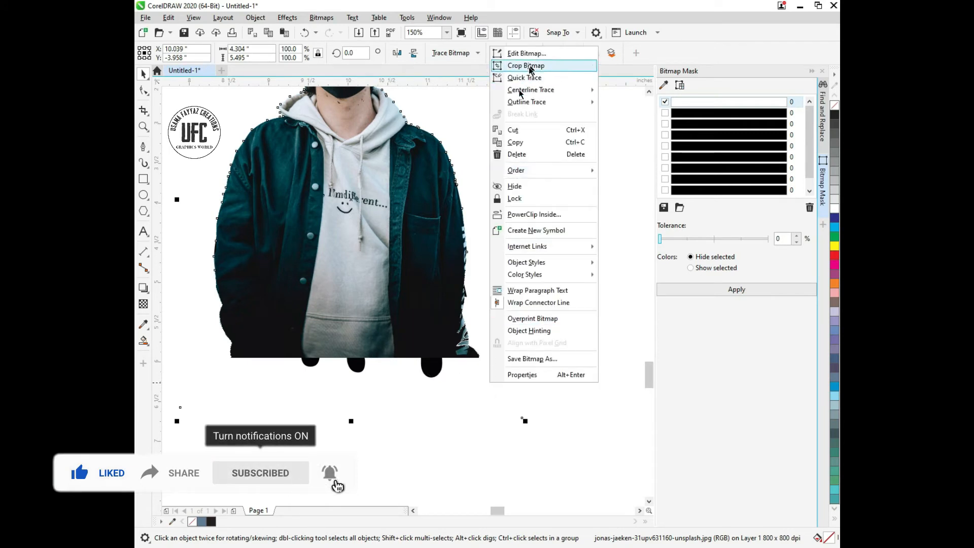
pyautogui.click(522, 215)
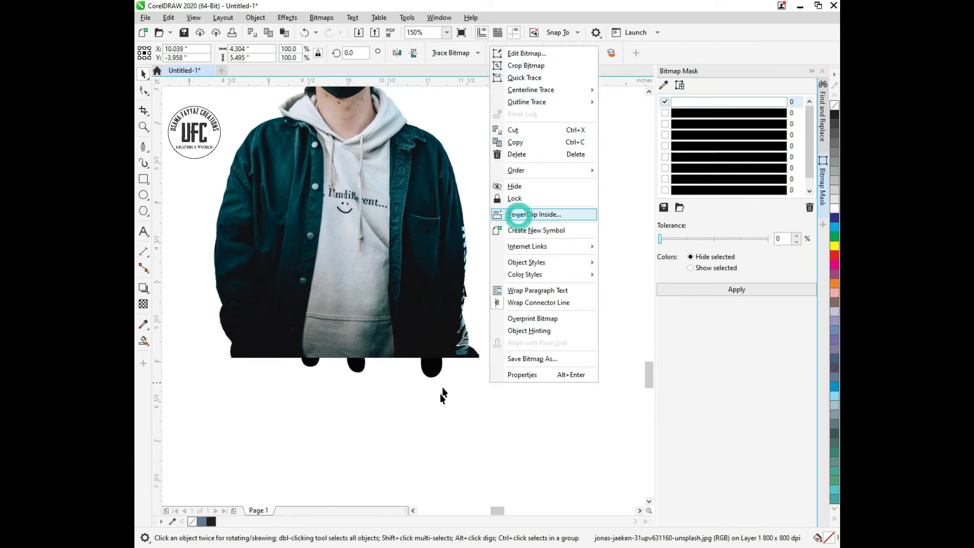
pyautogui.click(426, 369)
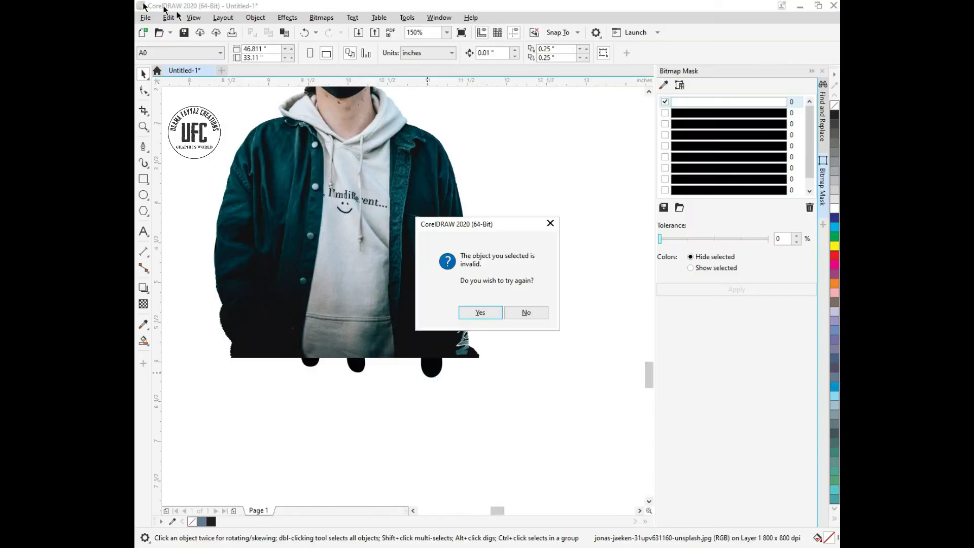
pyautogui.click(521, 319)
# Bring the black drip shape in front of the man and replace its fill with a thin black outline.
pyautogui.scroll(-2, 440, 391)
pyautogui.click(458, 348)
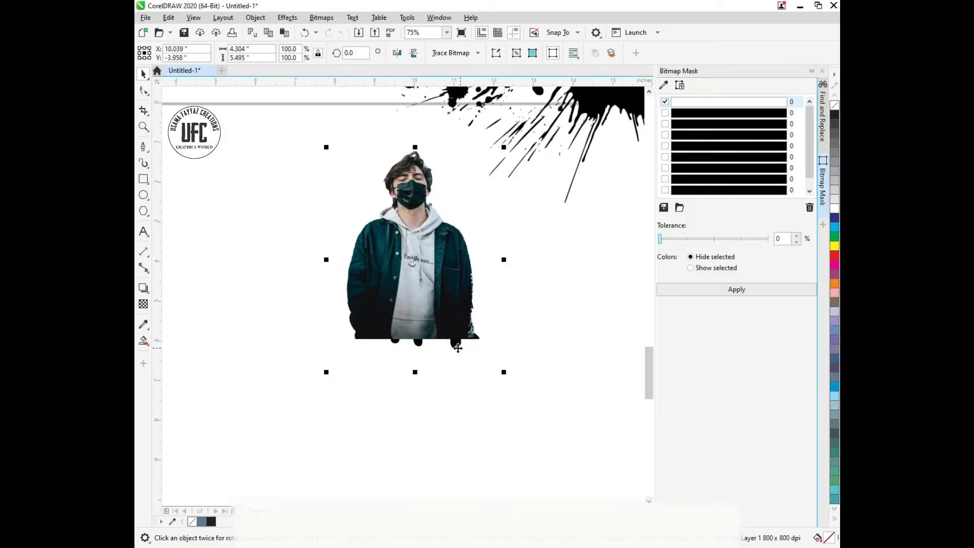
pyautogui.click(457, 349)
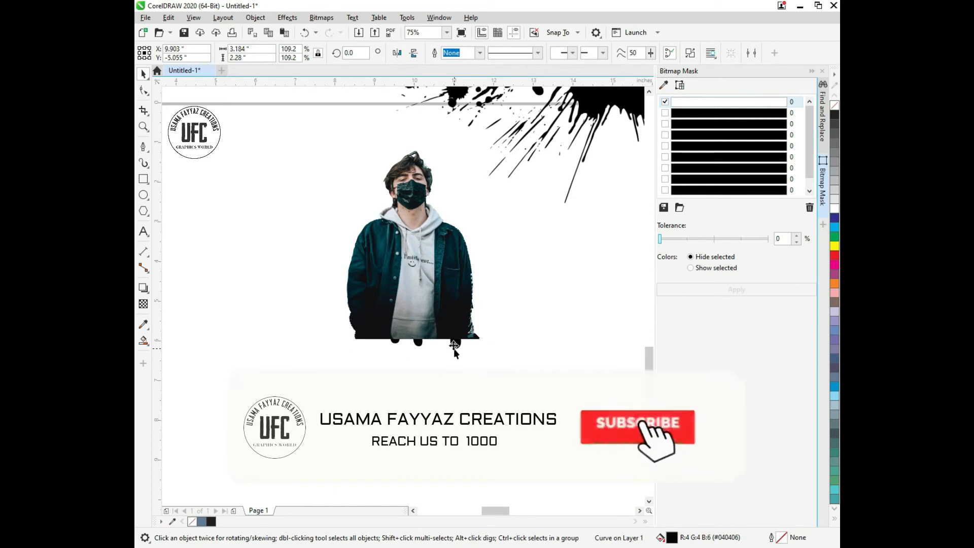
pyautogui.hotkey('shift', 'pageup')
pyautogui.scroll(1, 428, 256)
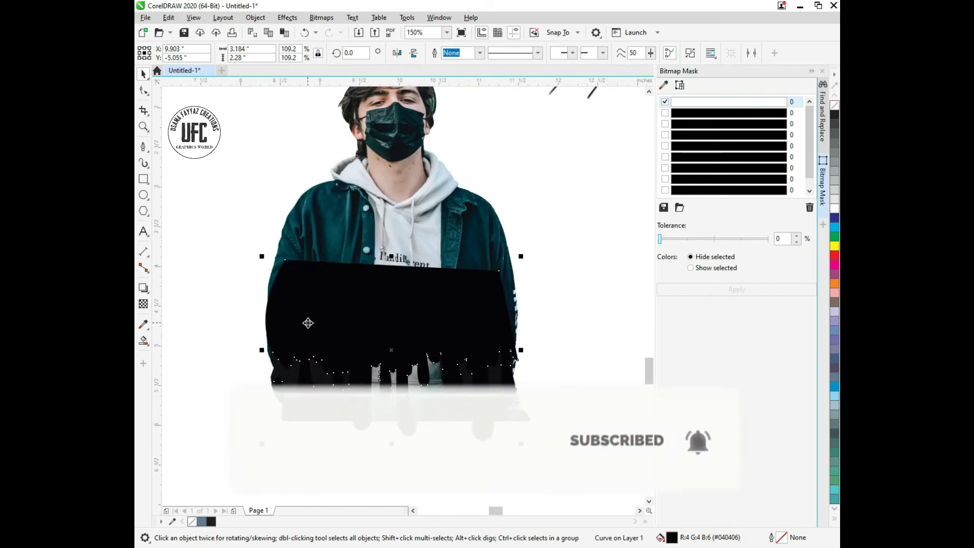
pyautogui.click(143, 90)
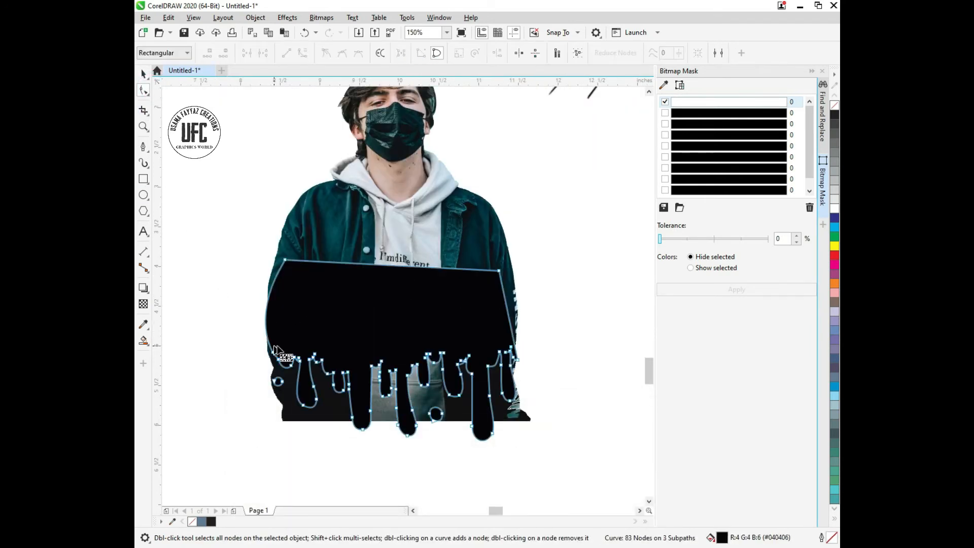
pyautogui.scroll(-1, 505, 314)
pyautogui.click(835, 105)
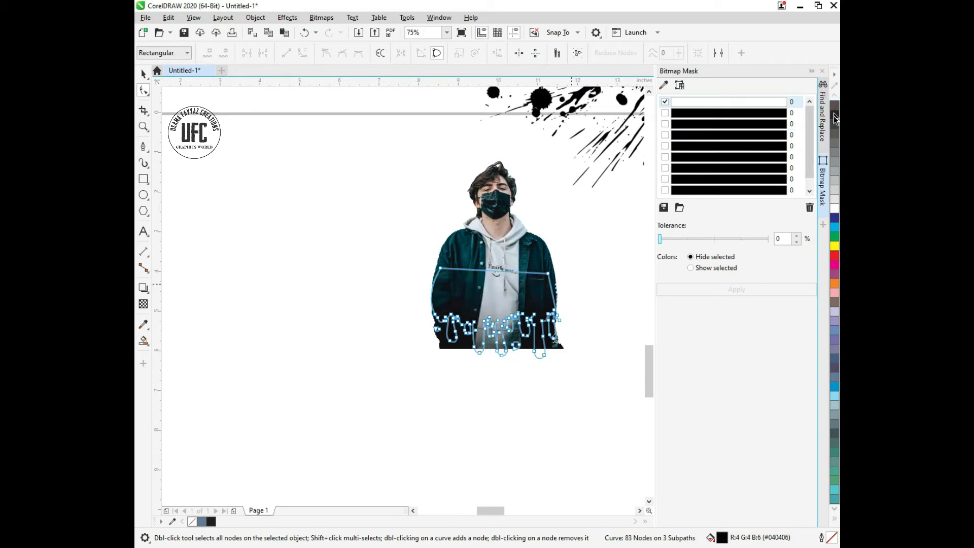
# Pull the drip outline's upper nodes outward above the man and add a right-hand node so the shape encloses his head and shoulders.
pyautogui.scroll(2, 496, 249)
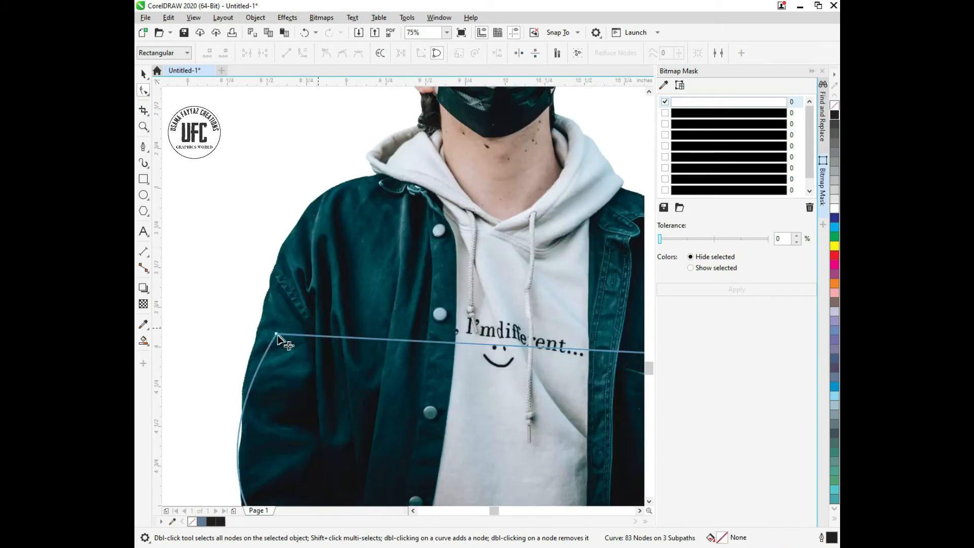
pyautogui.scroll(-1, 278, 339)
pyautogui.moveTo(277, 342); pyautogui.dragTo(197, 210)
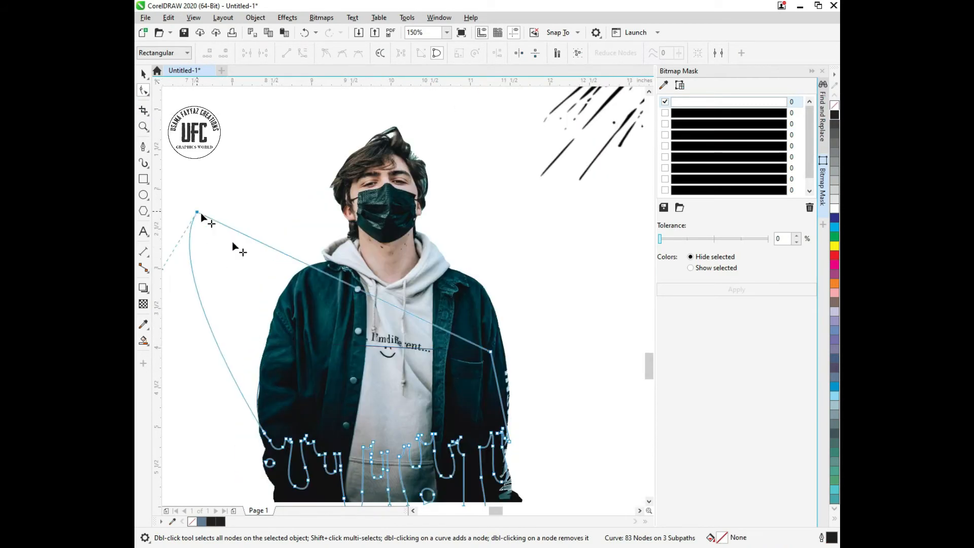
pyautogui.moveTo(492, 352); pyautogui.dragTo(420, 96)
pyautogui.doubleClick(437, 162)
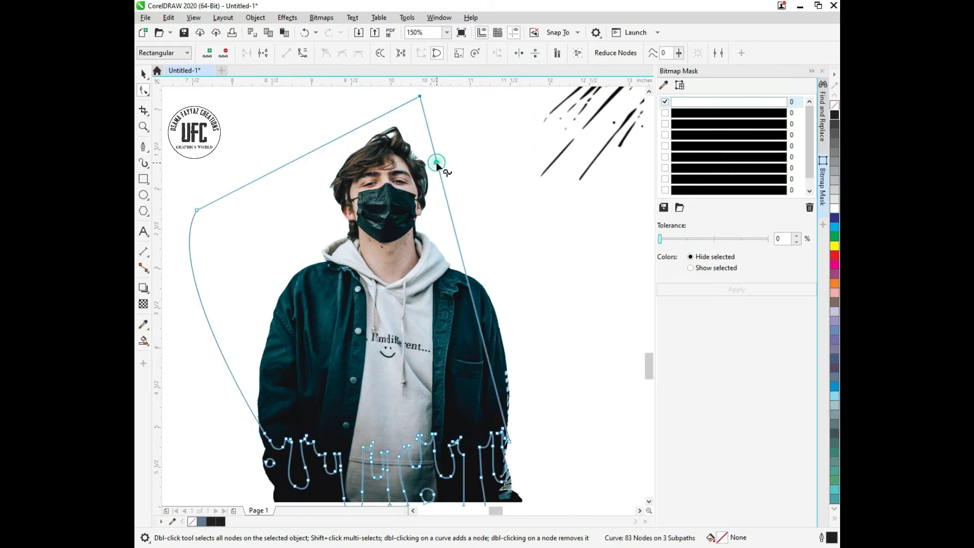
pyautogui.moveTo(437, 162); pyautogui.dragTo(553, 163)
pyautogui.scroll(-1, 446, 223)
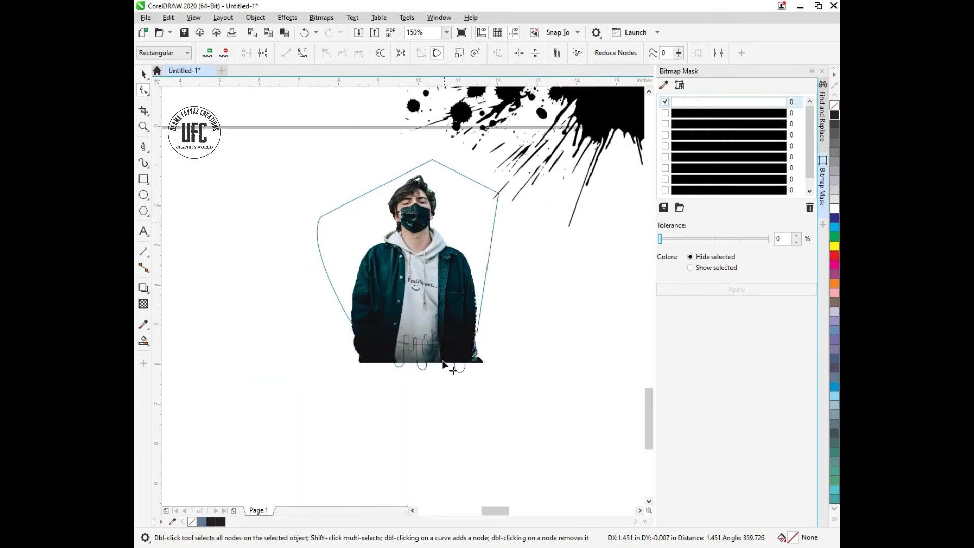
# PowerClip the man cutout inside the enlarged drip outline and remove the container's outline.
pyautogui.press('space')
pyautogui.scroll(2, 438, 362)
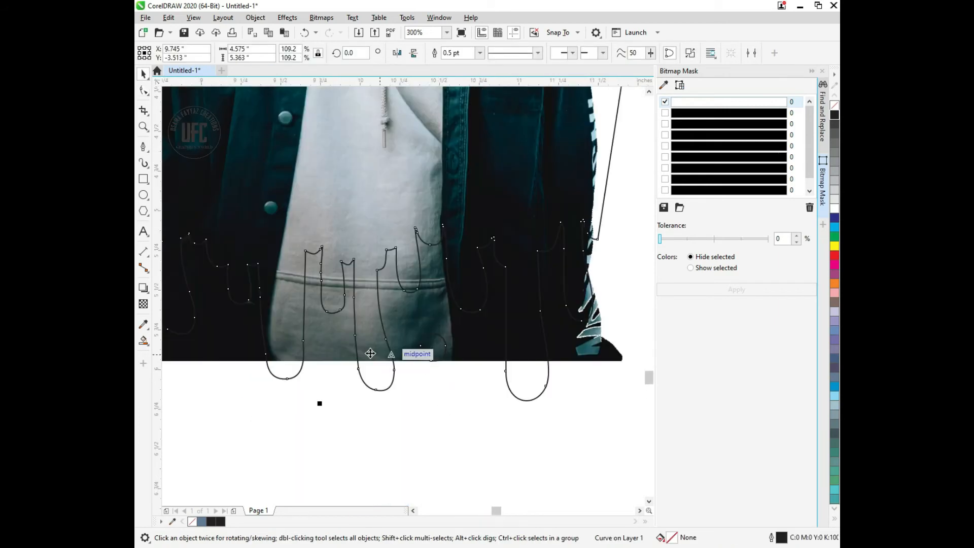
pyautogui.click(337, 348)
pyautogui.rightClick(336, 348)
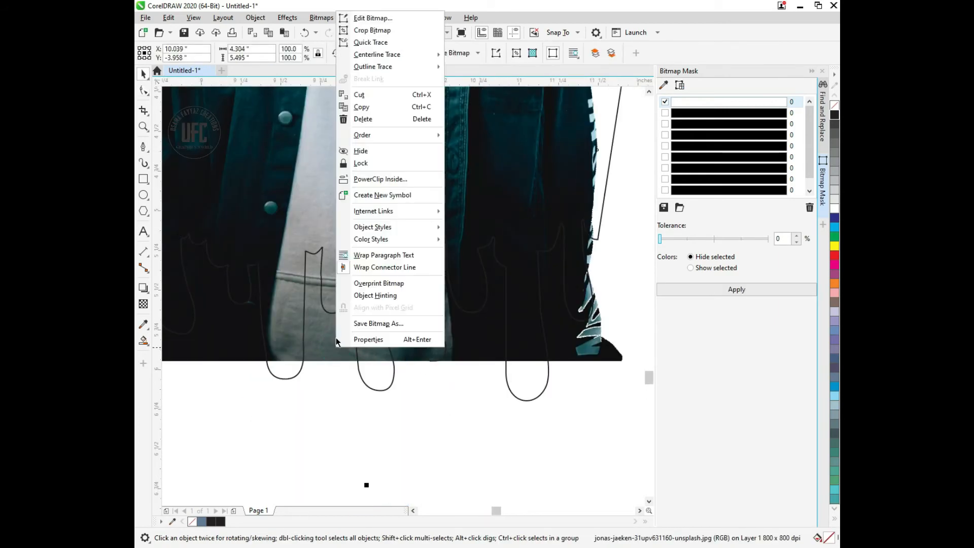
pyautogui.click(378, 179)
pyautogui.click(374, 179)
pyautogui.scroll(-1, 415, 402)
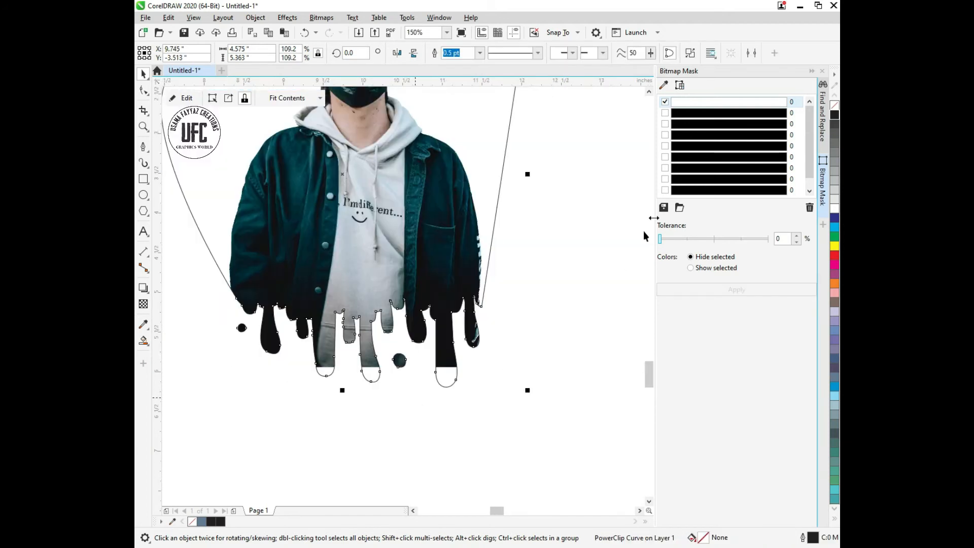
pyautogui.rightClick(834, 105)
pyautogui.scroll(-1, 382, 372)
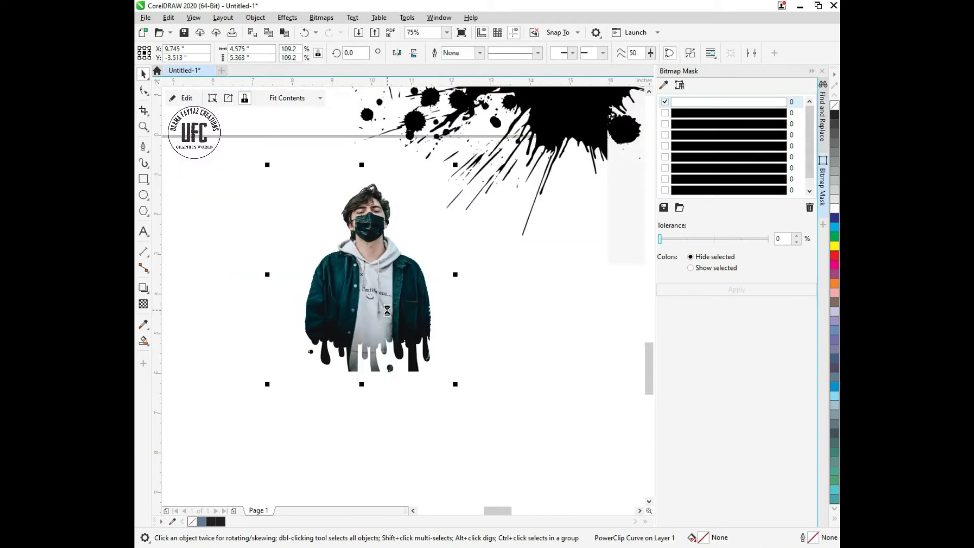
# Edit the PowerClip contents, moving the man's photo slightly down to fill the tips of the drips, and finish editing.
pyautogui.doubleClick(388, 310)
pyautogui.scroll(1, 379, 327)
pyautogui.moveTo(379, 326); pyautogui.dragTo(392, 381)
pyautogui.click(378, 326)
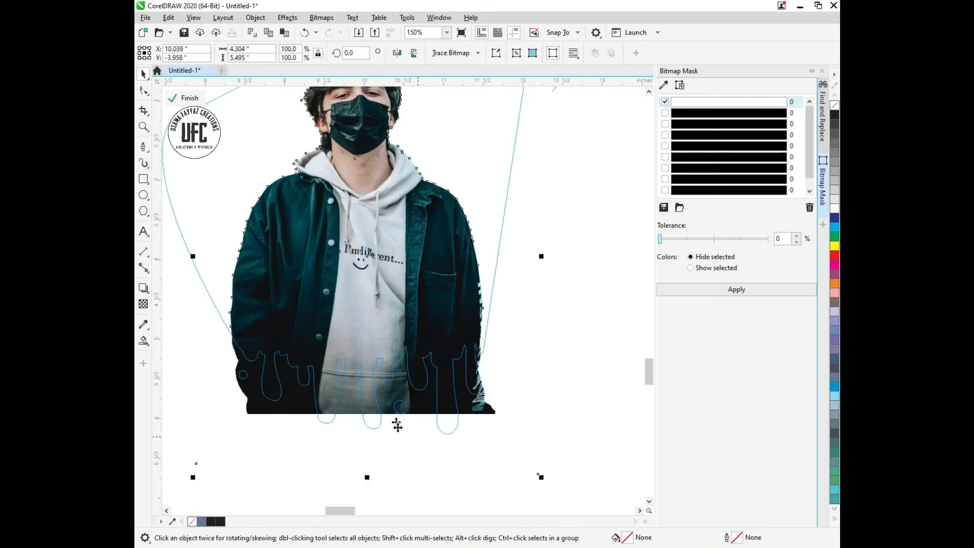
pyautogui.moveTo(359, 228); pyautogui.dragTo(361, 242)
pyautogui.click(521, 338)
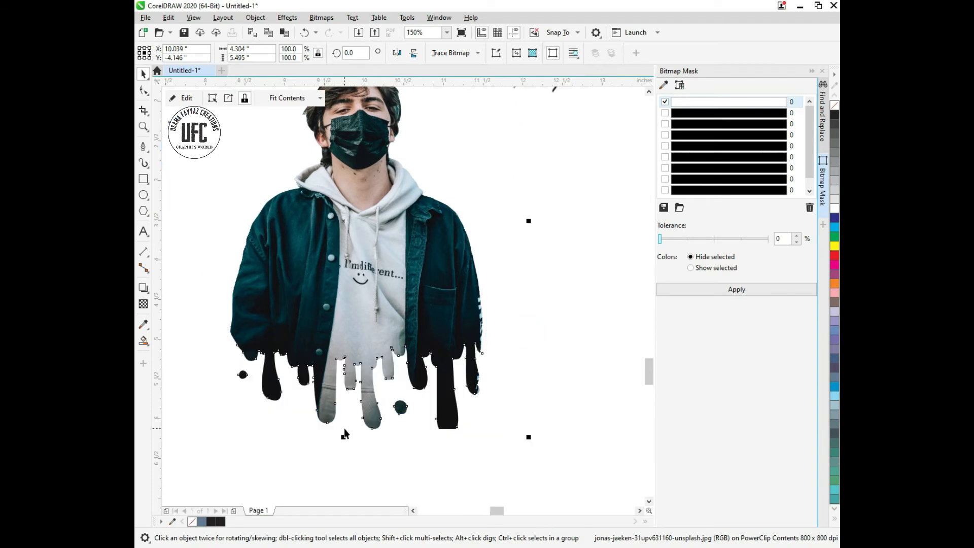
pyautogui.scroll(-1, 344, 431)
pyautogui.click(312, 470)
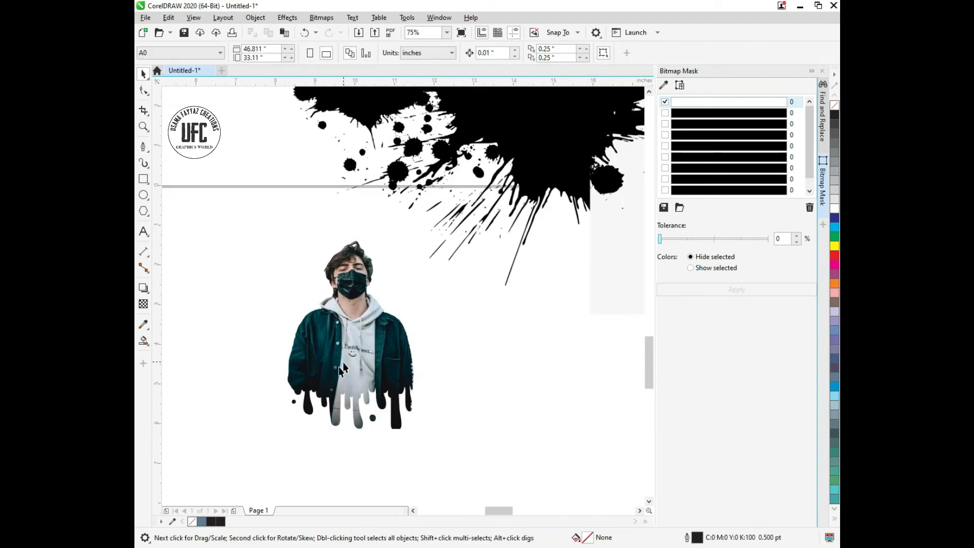
# Move the clipped portrait slightly down and to the left and fill its container with black.
pyautogui.moveTo(343, 369); pyautogui.dragTo(323, 382)
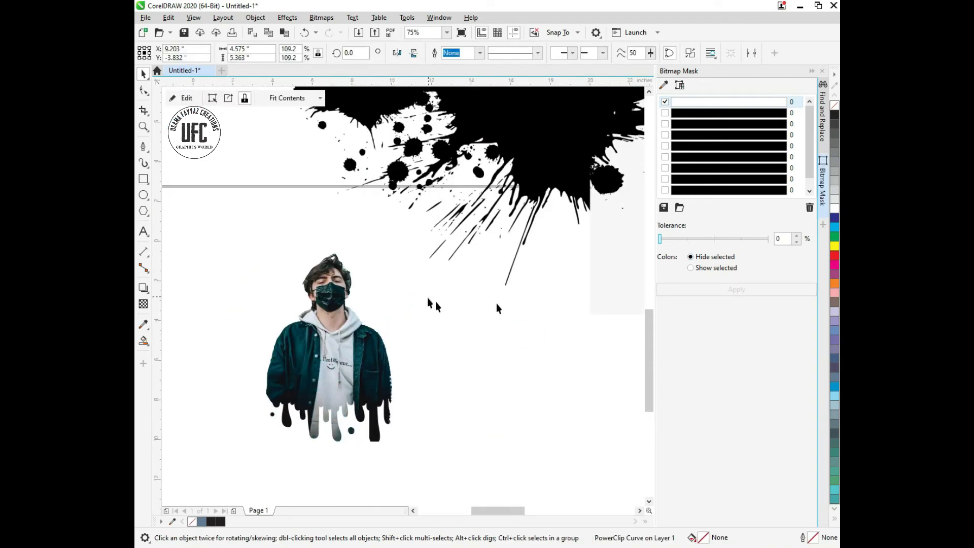
pyautogui.scroll(-1, 495, 301)
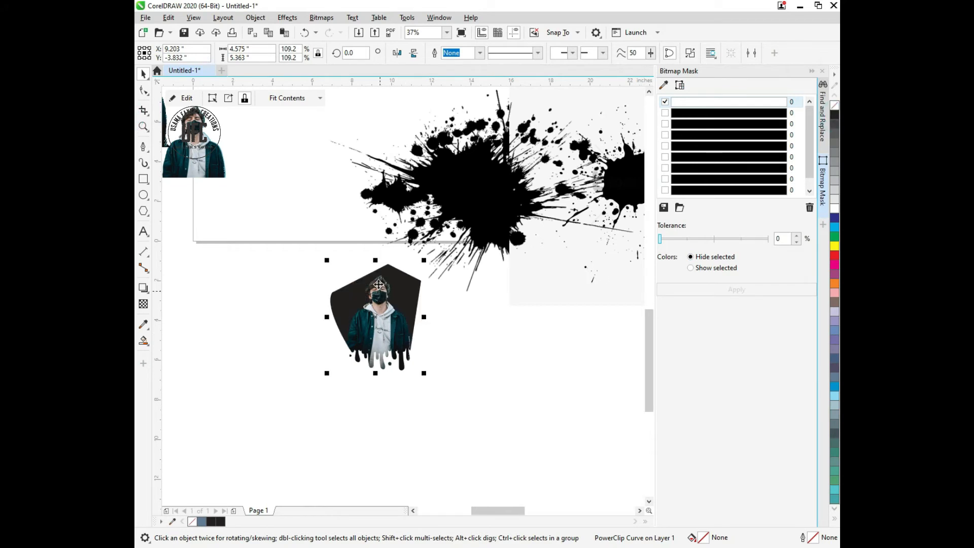
pyautogui.scroll(1, 378, 284)
# Draw an unfilled circle about 4.56 in across, centred on the man's masked face.
pyautogui.click(144, 195)
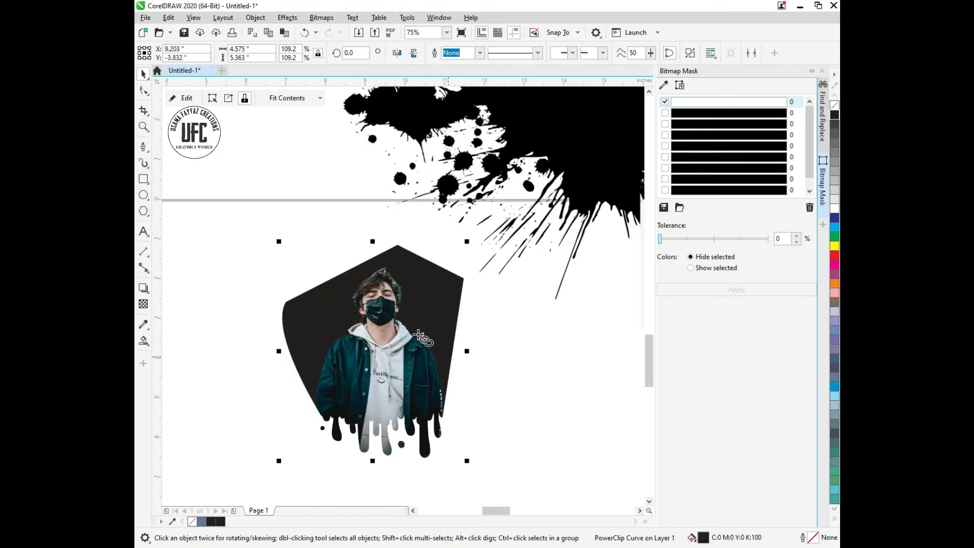
pyautogui.moveTo(379, 311); pyautogui.dragTo(472, 374)
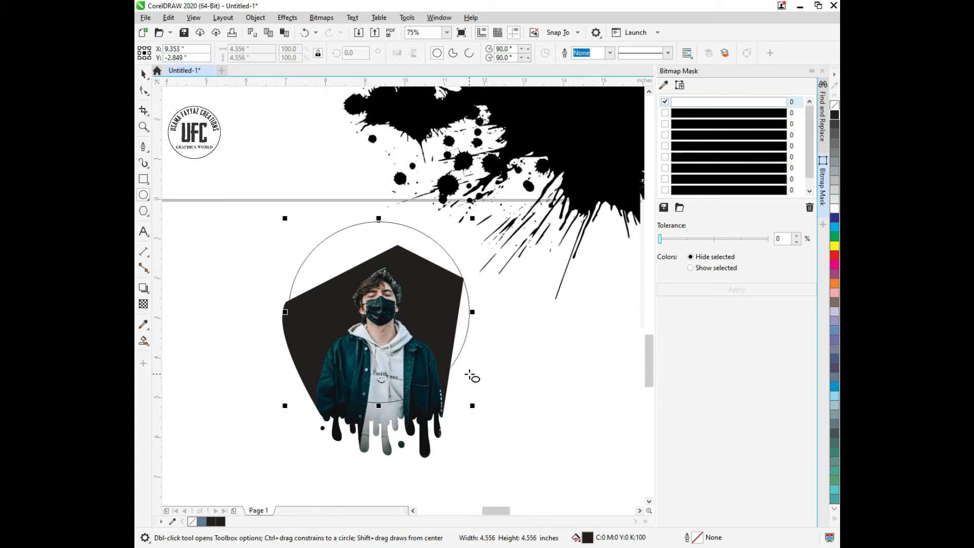
# Try Smart Fill on the container area outside the circle's lower left edge and undo it.
pyautogui.click(143, 341)
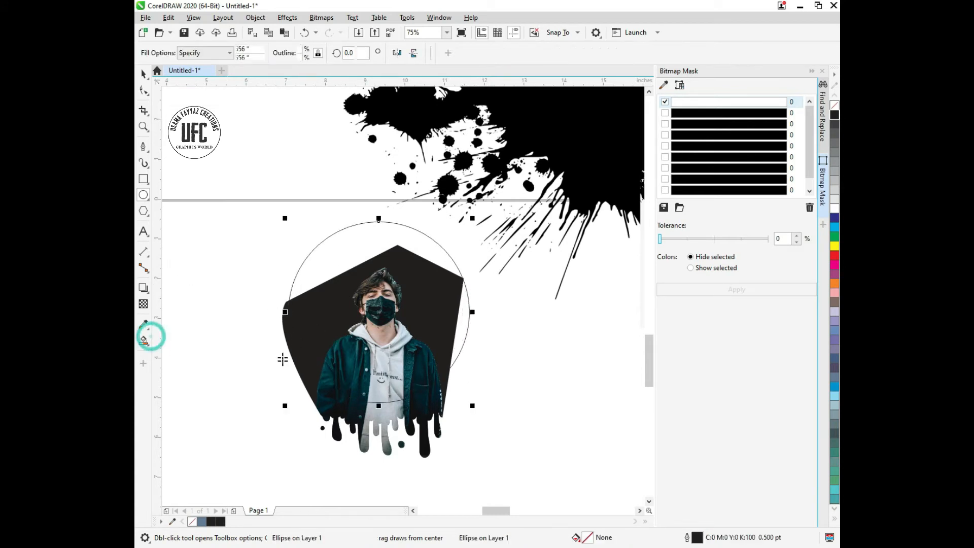
pyautogui.scroll(2, 285, 320)
pyautogui.click(284, 319)
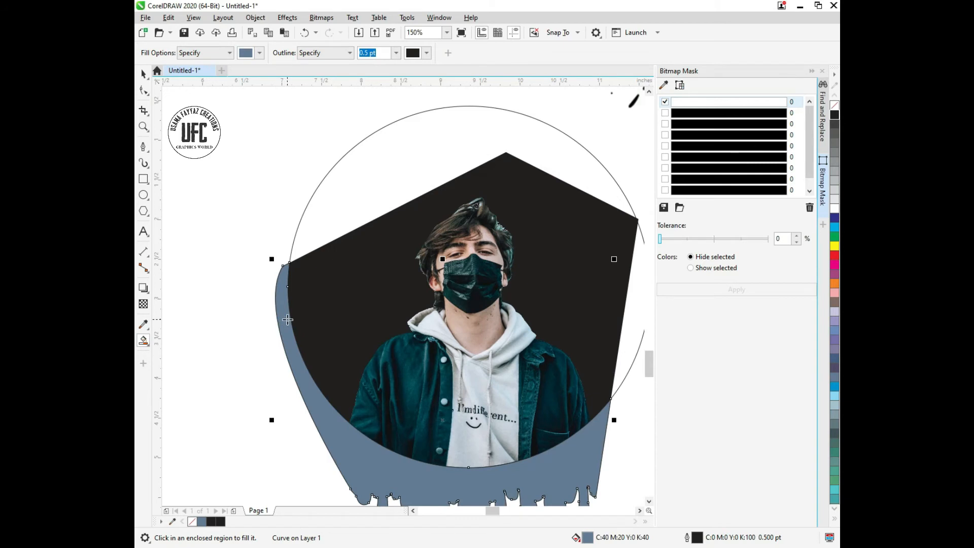
pyautogui.scroll(-2, 288, 320)
pyautogui.hotkey('ctrl', 'z')
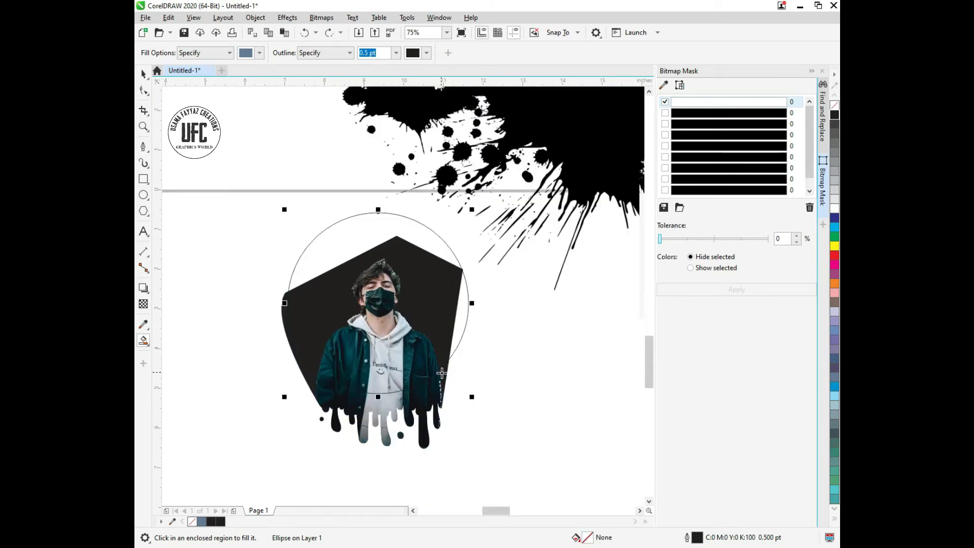
# Try Smart Fill on the gaps between the container's right and upper right edges and the circle, and undo both fills.
pyautogui.scroll(2, 441, 374)
pyautogui.click(475, 286)
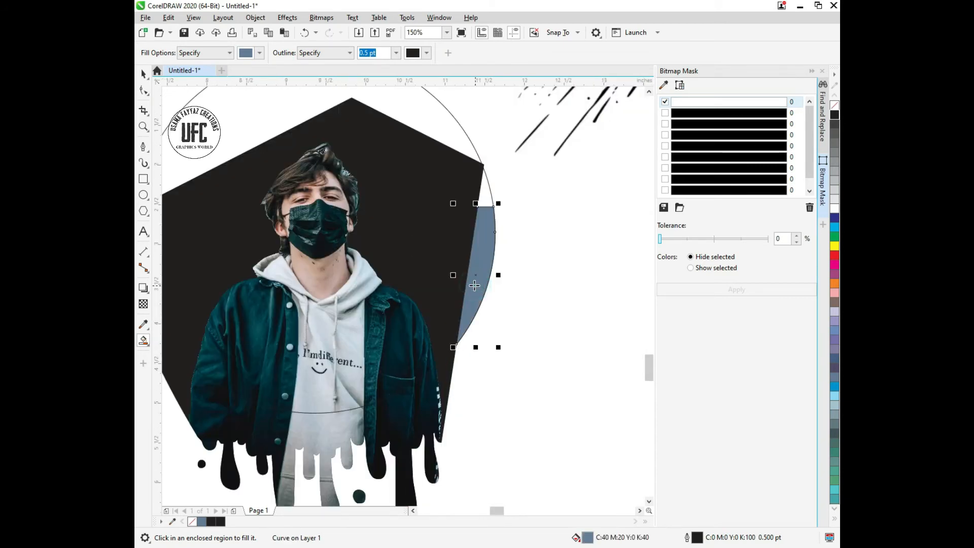
pyautogui.click(445, 135)
pyautogui.scroll(-2, 473, 209)
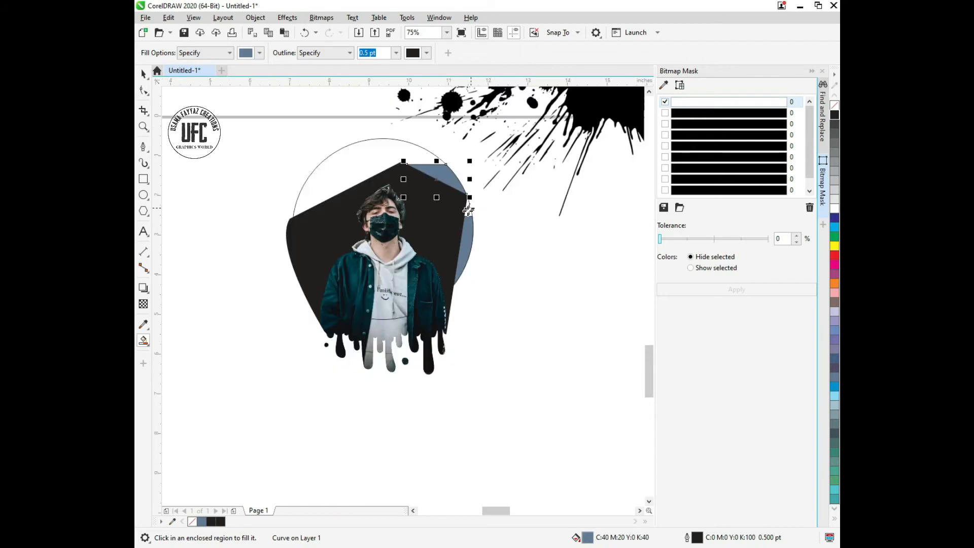
pyautogui.hotkey('ctrl', 'z')
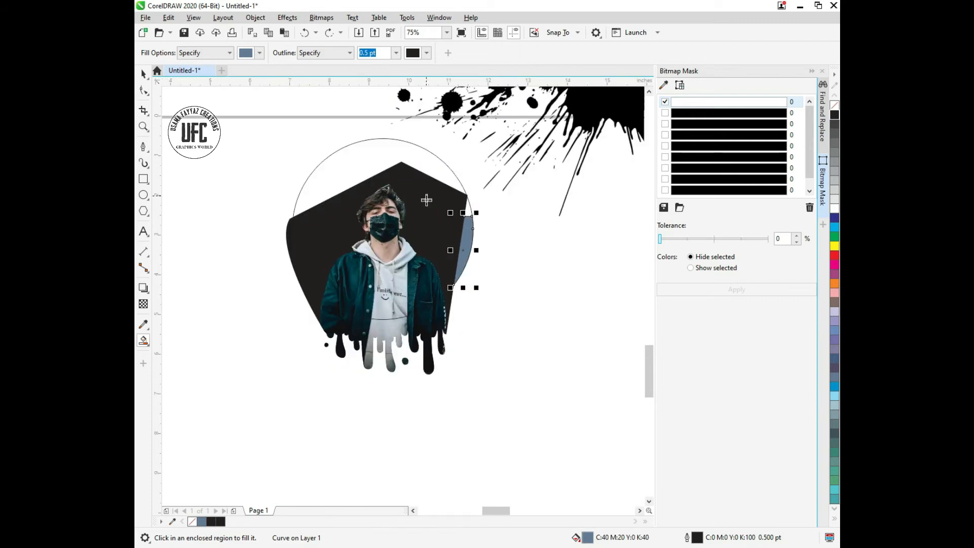
pyautogui.hotkey('ctrl', 'z')
# Try welding the circle to the clipped portrait's container and undo the weld.
pyautogui.press('space')
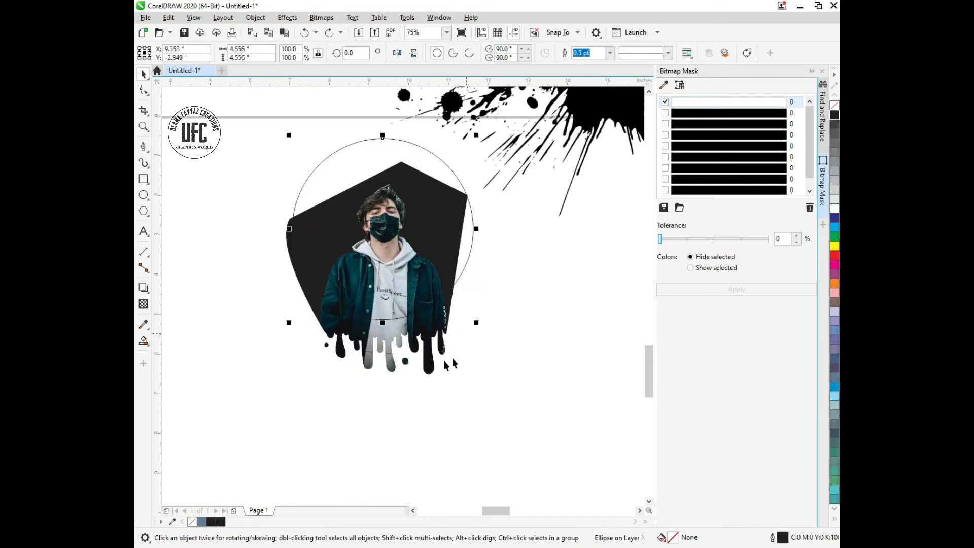
pyautogui.keyDown('shift'); pyautogui.click(421, 338); pyautogui.keyUp('shift')
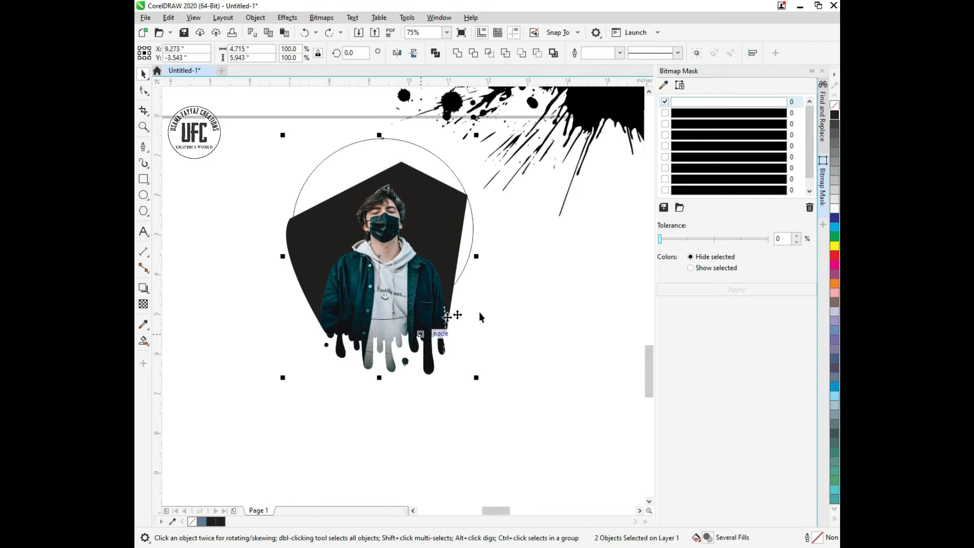
pyautogui.click(457, 52)
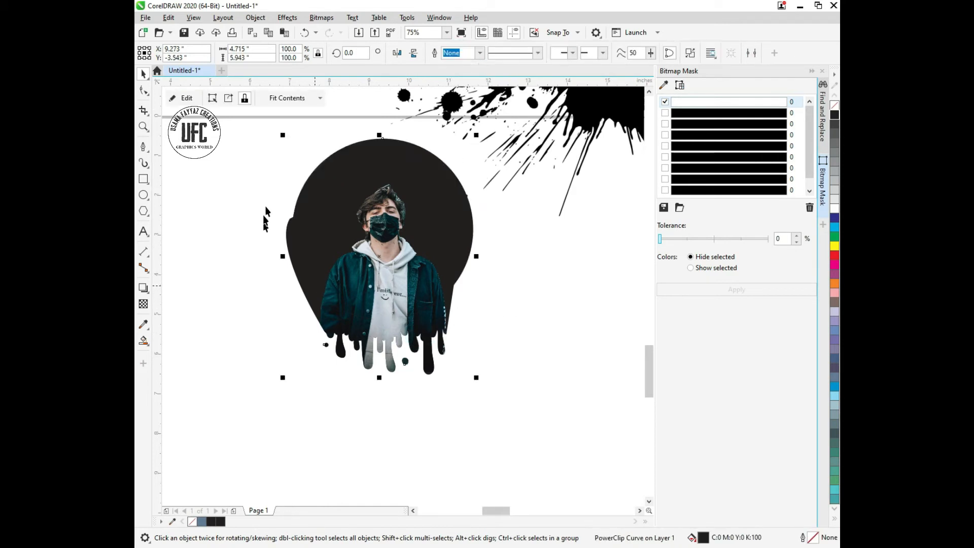
pyautogui.scroll(2, 282, 207)
pyautogui.hotkey('ctrl', 'z')
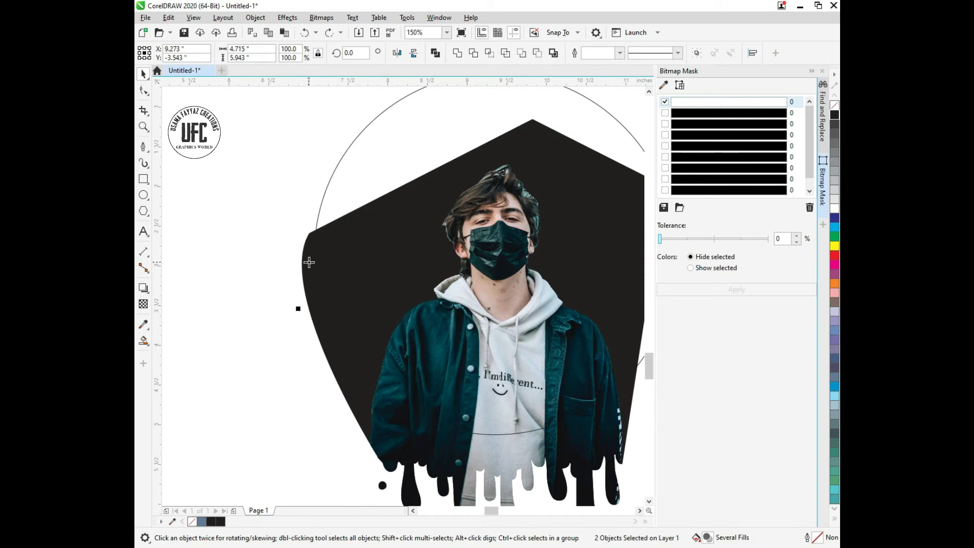
# Smart-fill the container area below and outside the circle, including the drips, with blue-grey and a 0.5 pt black outline.
pyautogui.click(309, 262)
pyautogui.scroll(-1, 316, 274)
pyautogui.press('space')
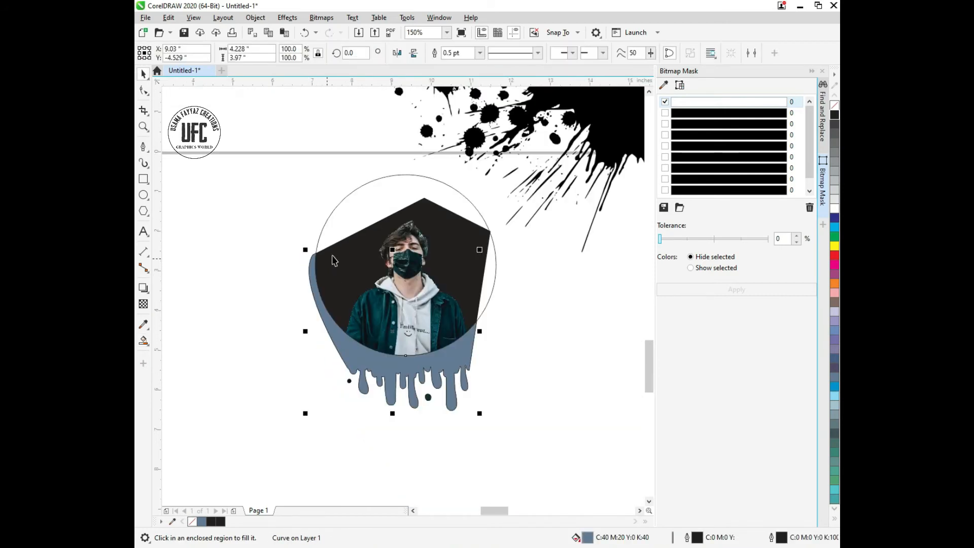
# Weld the circle to the clipped portrait's dripping container.
pyautogui.click(334, 255)
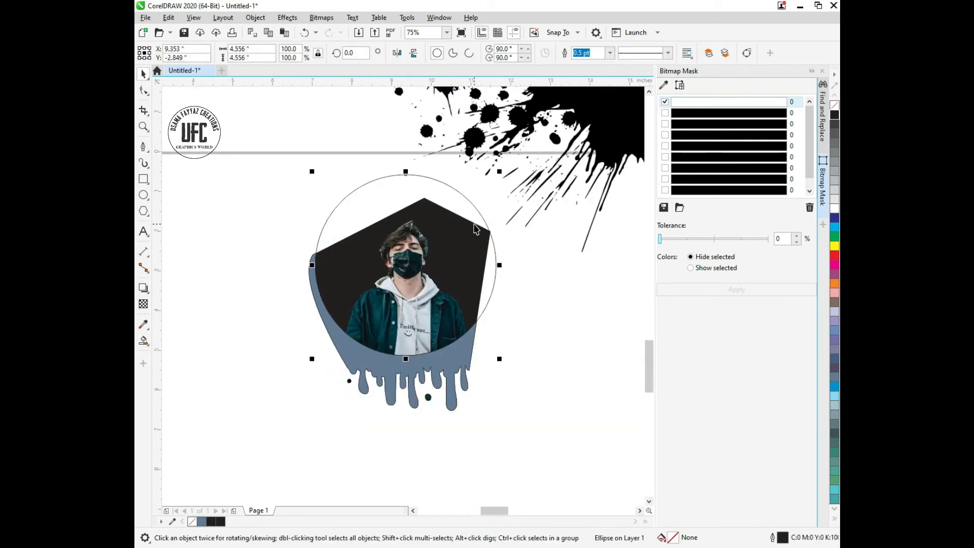
pyautogui.keyDown('shift'); pyautogui.click(475, 230); pyautogui.keyUp('shift')
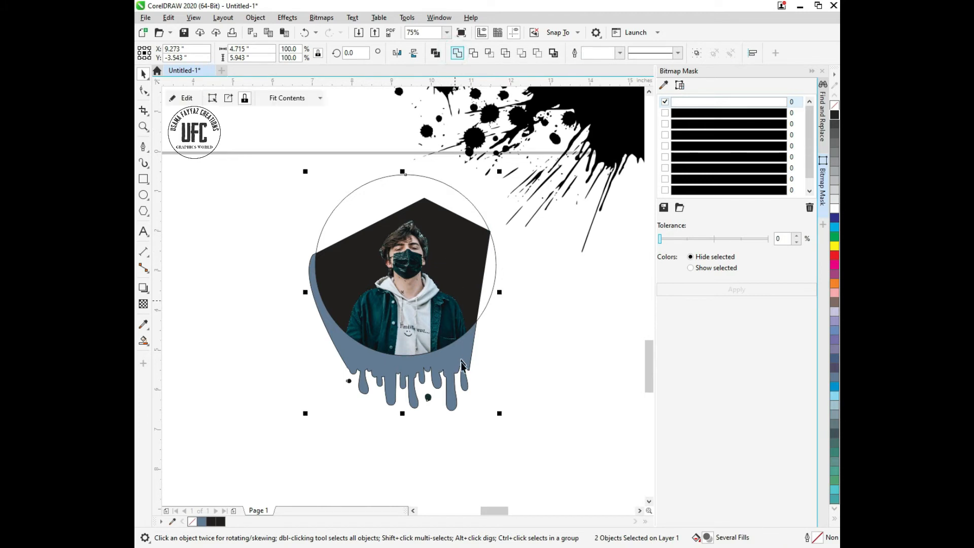
# Pull the blue-grey fill piece off the badge, delete it, and shift the badge slightly down and to the left.
pyautogui.moveTo(461, 360); pyautogui.dragTo(328, 399)
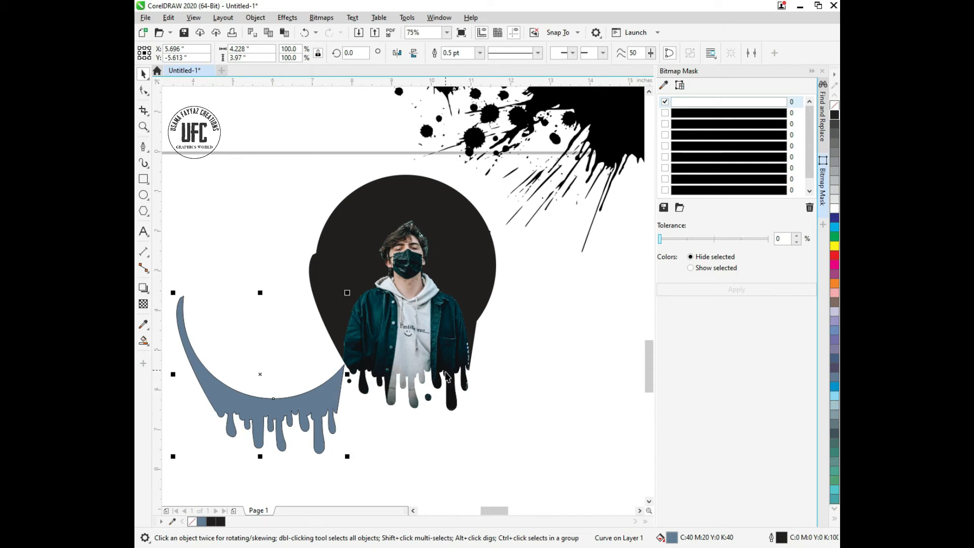
pyautogui.press('Delete')
pyautogui.moveTo(389, 322); pyautogui.dragTo(353, 342)
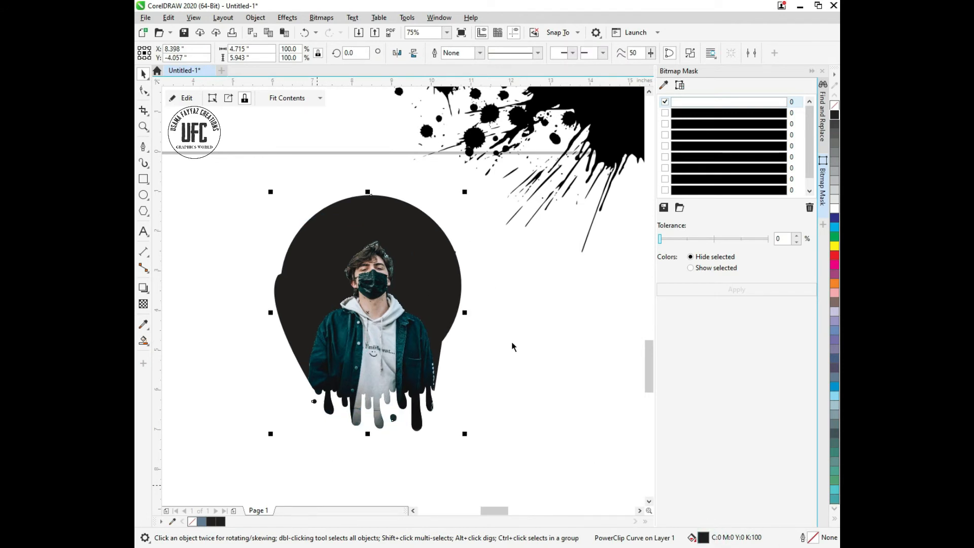
# Change the badge's fill to black #000000 from the RGB Palette.
pyautogui.hotkey('shift', 'F11')
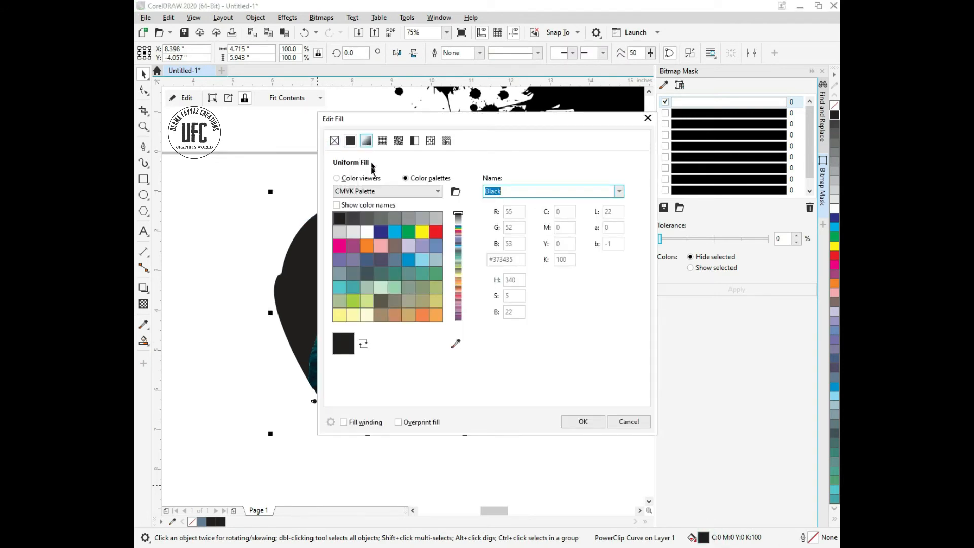
pyautogui.click(366, 191)
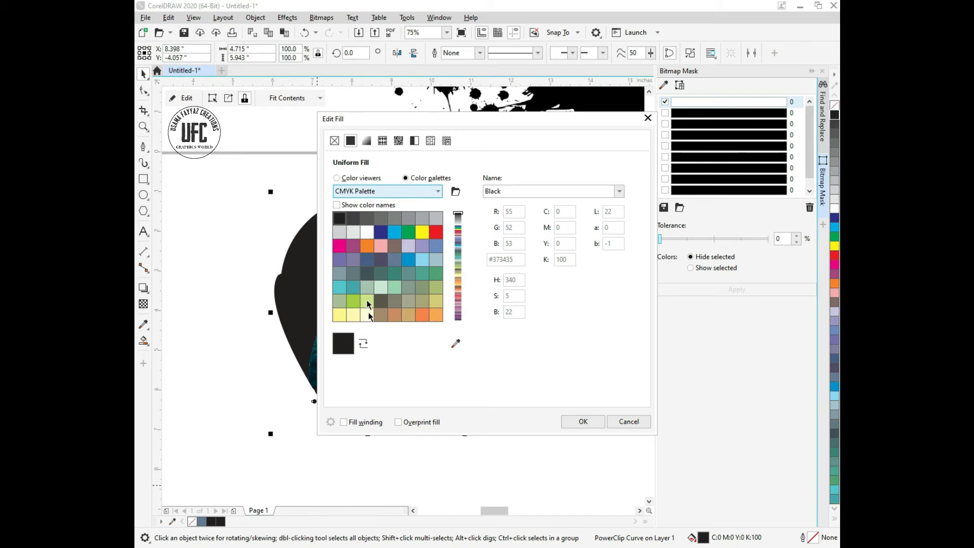
pyautogui.click(363, 192)
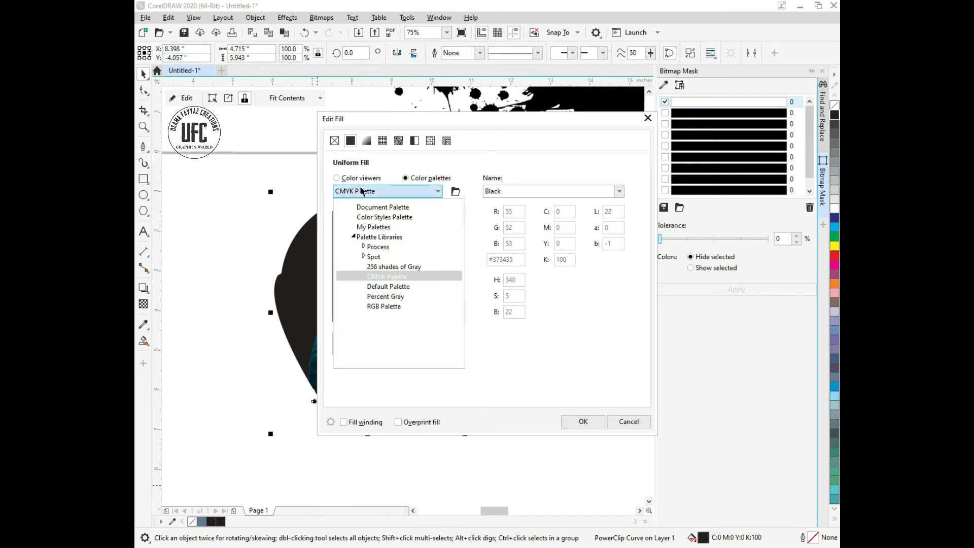
pyautogui.click(385, 307)
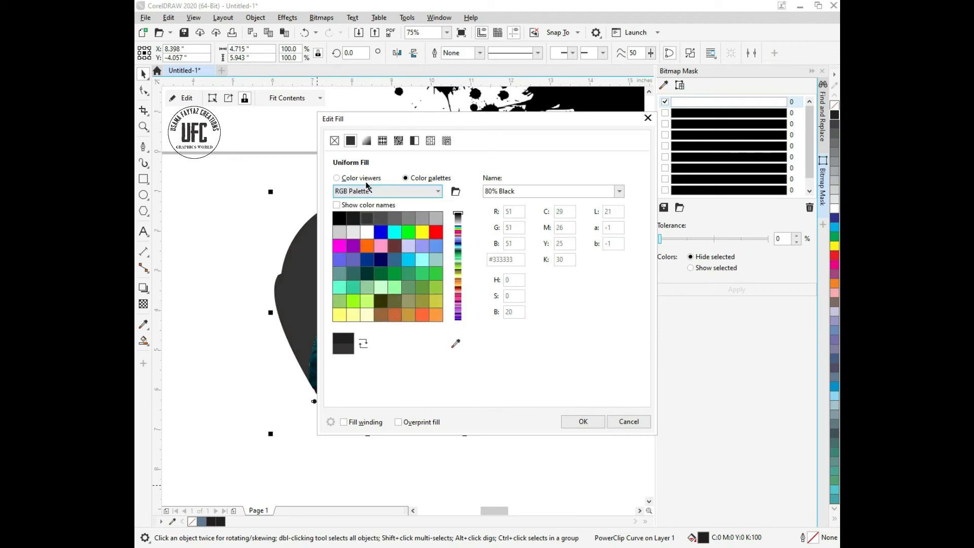
pyautogui.click(583, 421)
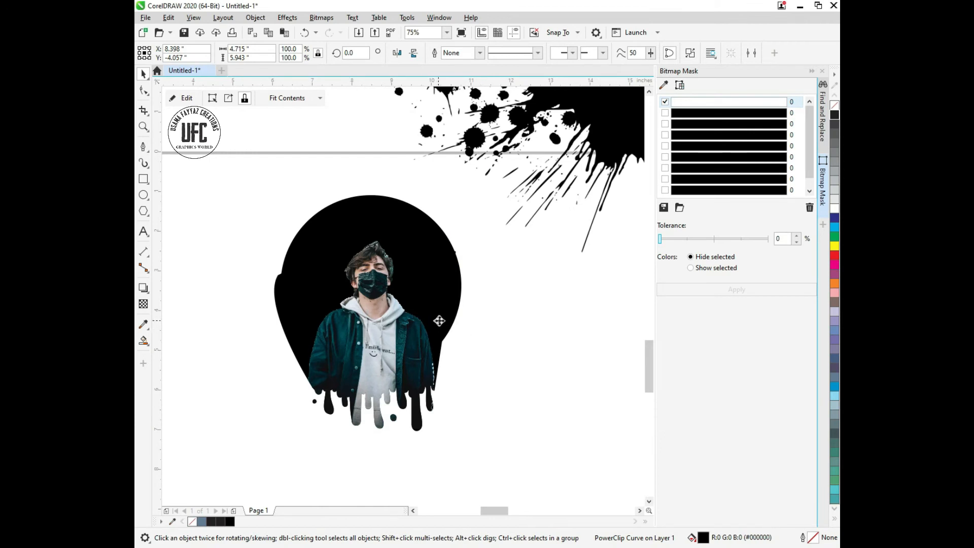
pyautogui.click(484, 336)
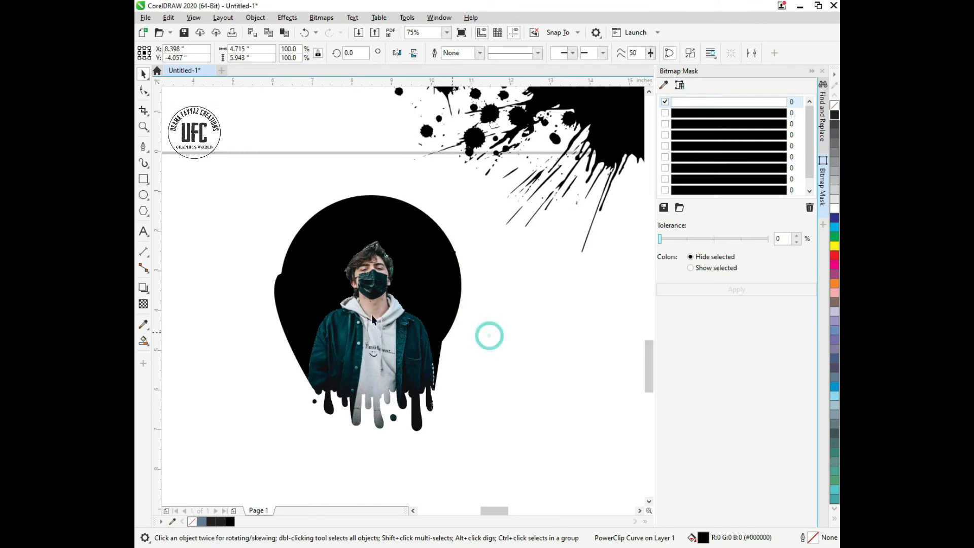
# Try the wide black splatter image over the badge.
pyautogui.scroll(-2, 367, 306)
pyautogui.scroll(2, 371, 317)
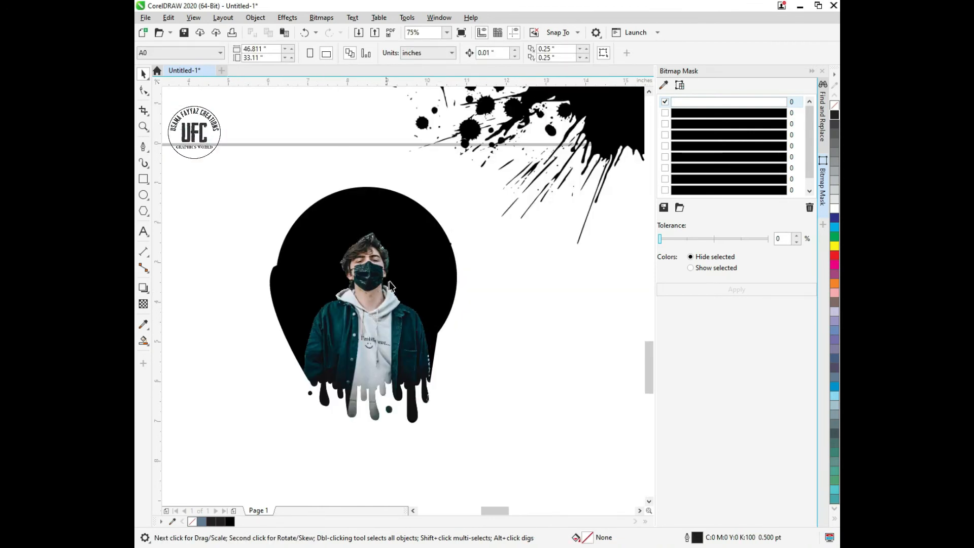
pyautogui.scroll(-2, 370, 300)
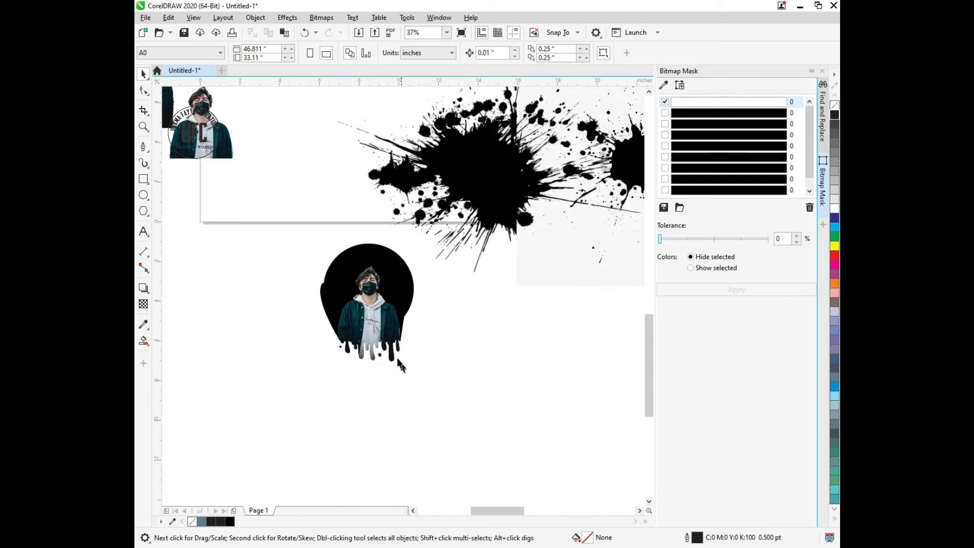
pyautogui.scroll(-2, 364, 308)
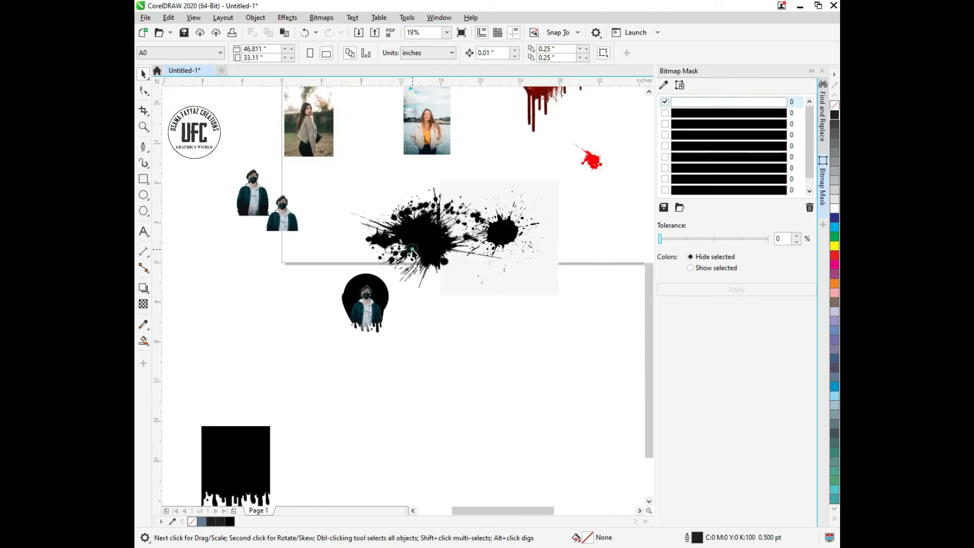
pyautogui.moveTo(412, 250); pyautogui.dragTo(336, 280)
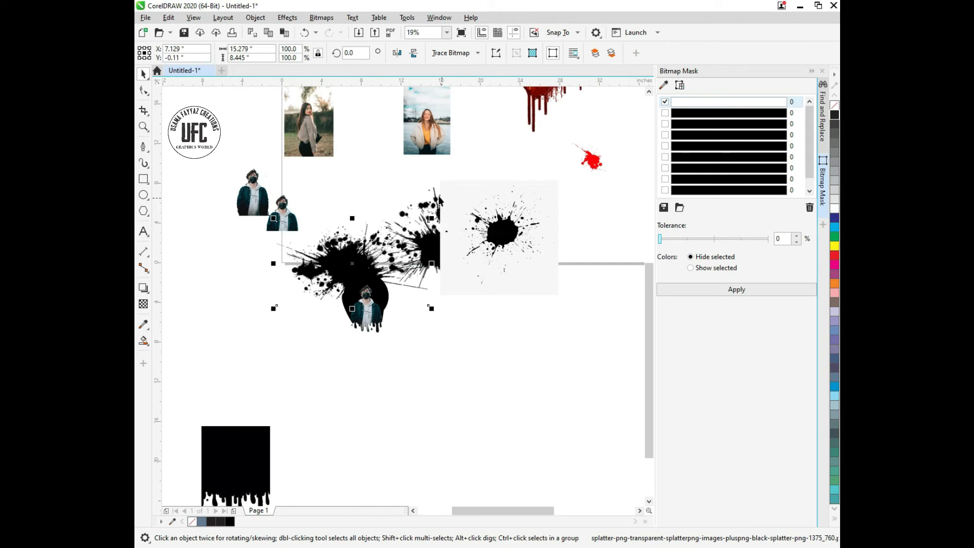
# Place the grey-background splatter image over the badge's upper right edge and scale it to 47.2%.
pyautogui.moveTo(515, 232); pyautogui.dragTo(388, 275)
pyautogui.moveTo(437, 225); pyautogui.dragTo(372, 289)
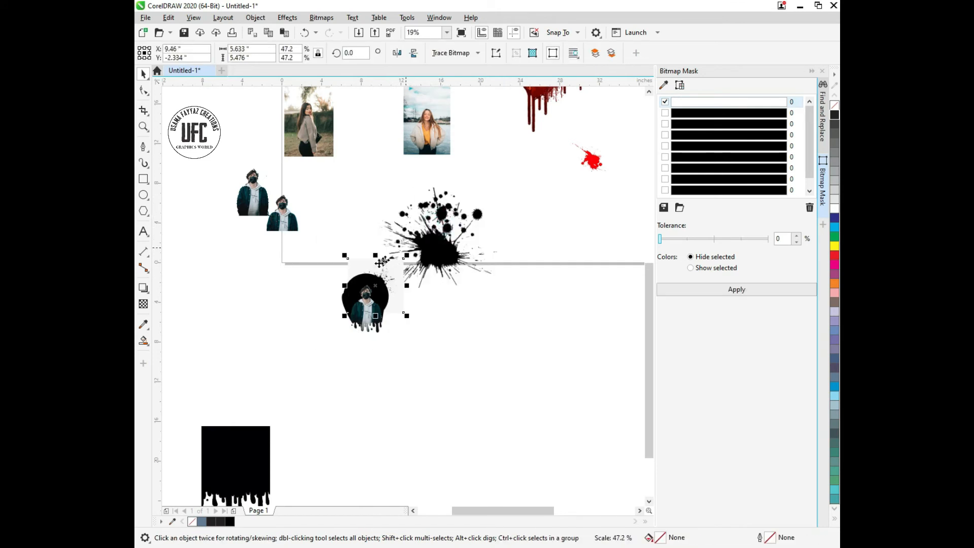
pyautogui.scroll(3, 355, 304)
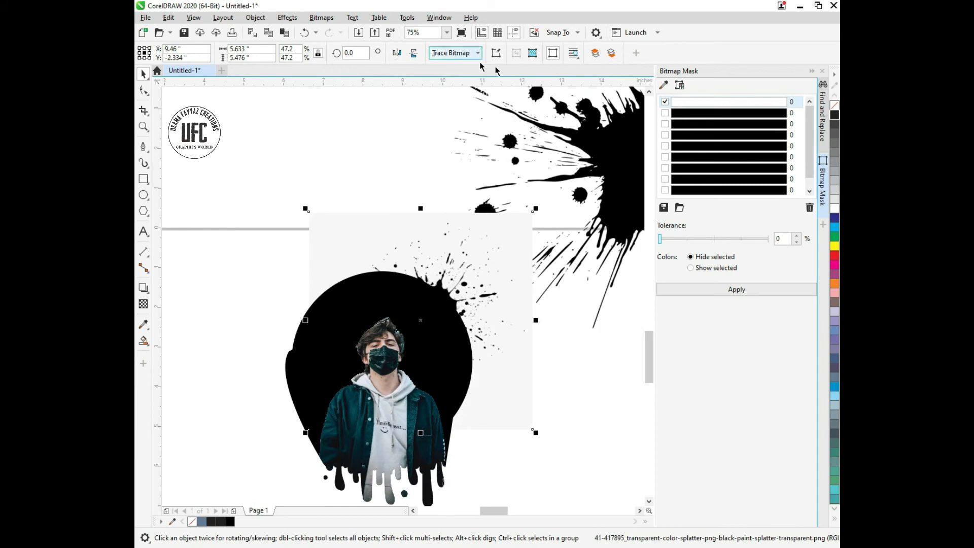
# Hide the splatter image's light grey background with a second Bitmap Mask colour sampled from it, replacing the original softmask.
pyautogui.click(824, 179)
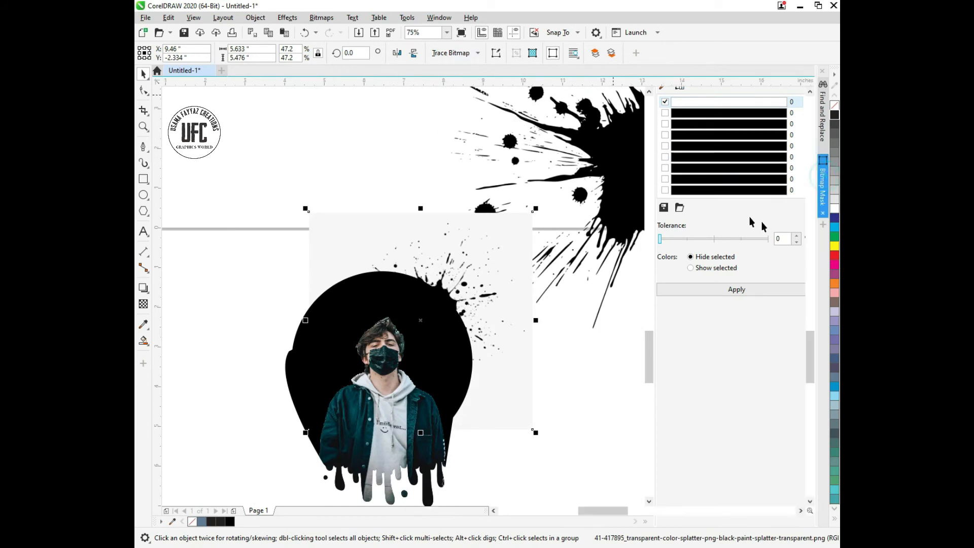
pyautogui.click(823, 184)
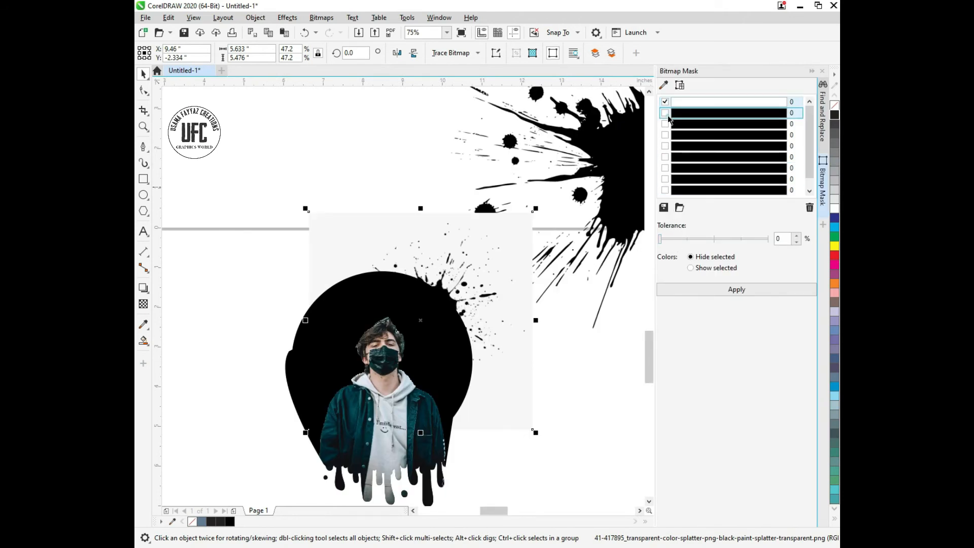
pyautogui.click(666, 112)
pyautogui.click(664, 84)
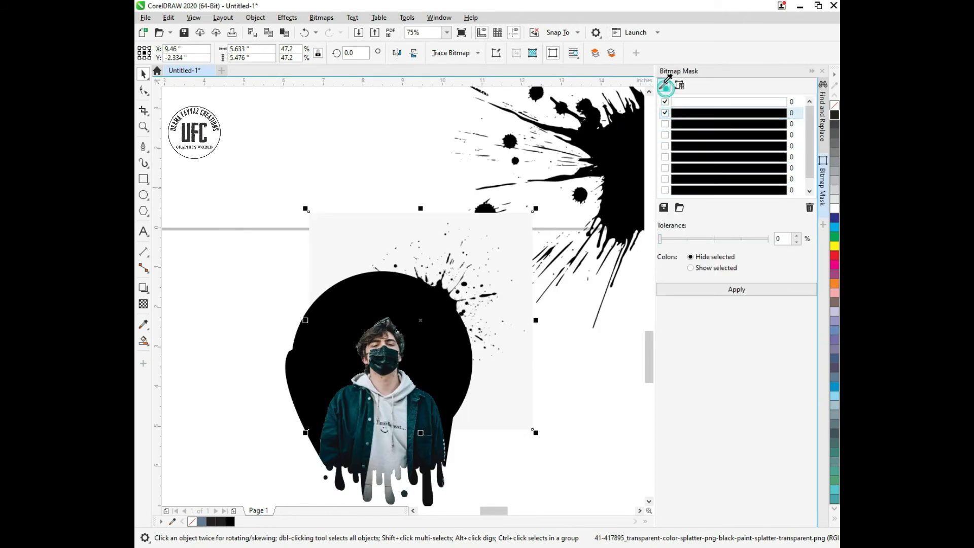
pyautogui.click(445, 217)
pyautogui.click(718, 291)
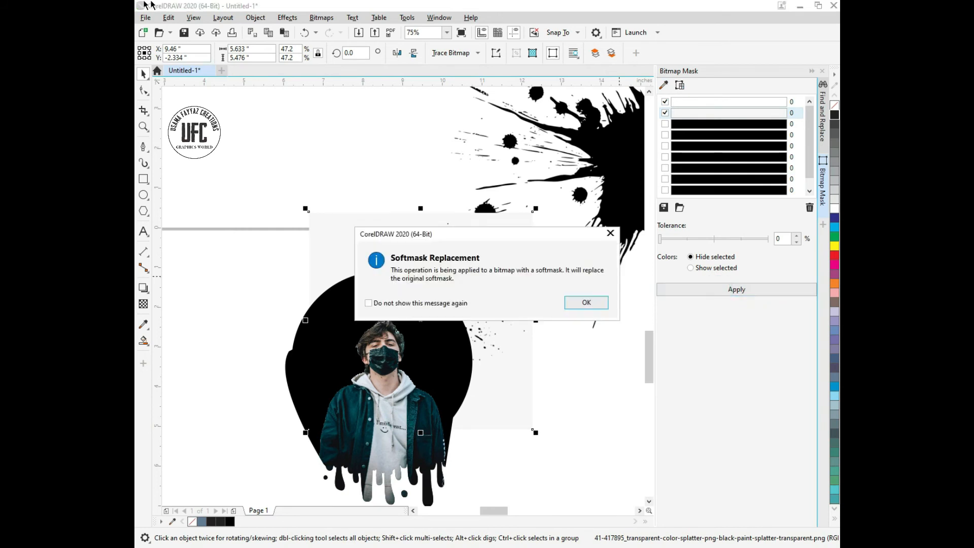
pyautogui.click(576, 304)
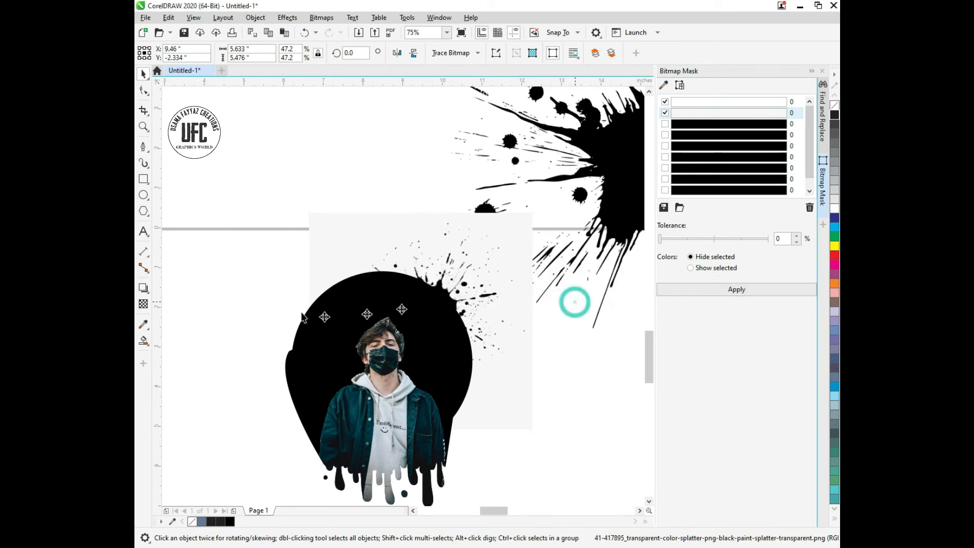
# Scale the masked splatter to 25.9% and place it against the badge's left edge.
pyautogui.scroll(-1, 425, 264)
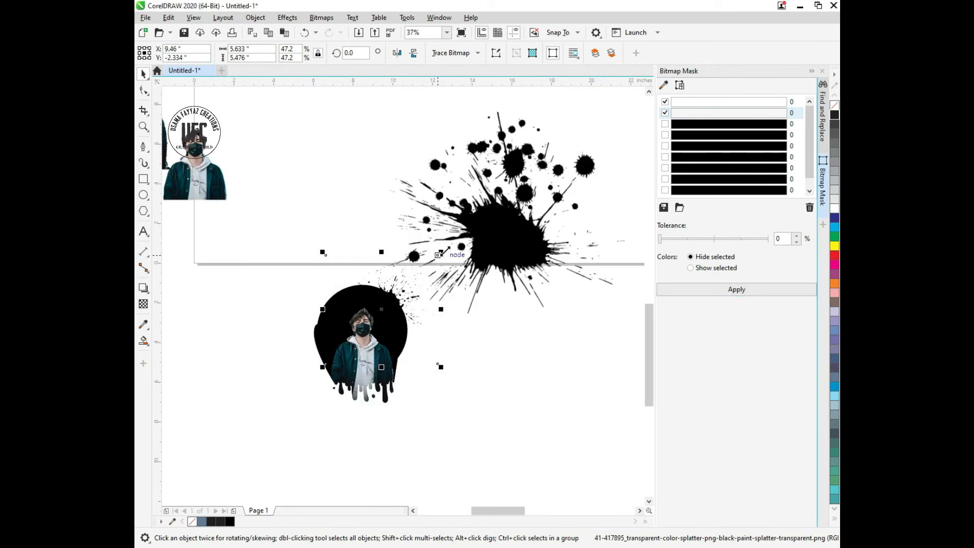
pyautogui.click(441, 252)
pyautogui.click(385, 299)
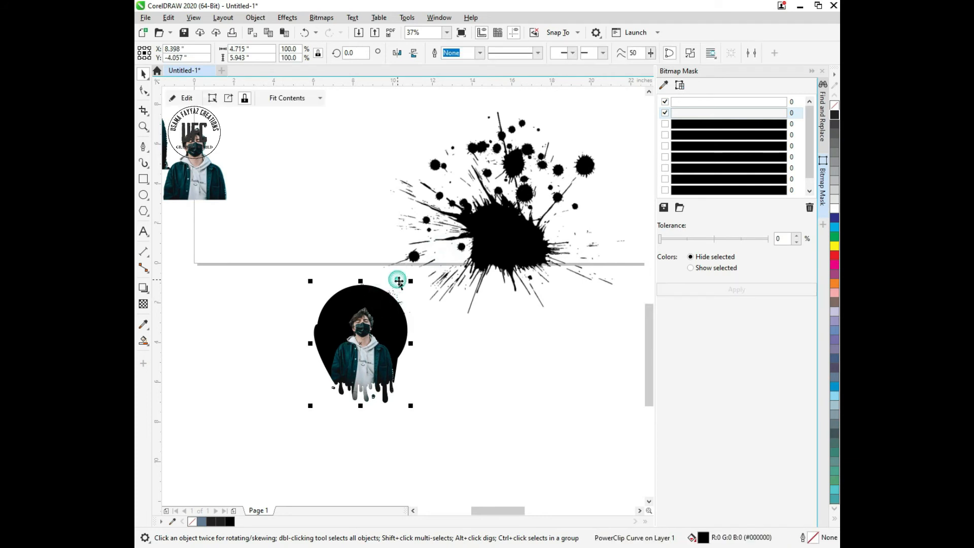
pyautogui.moveTo(399, 281); pyautogui.dragTo(279, 387)
pyautogui.scroll(1, 302, 295)
pyautogui.scroll(-2, 204, 257)
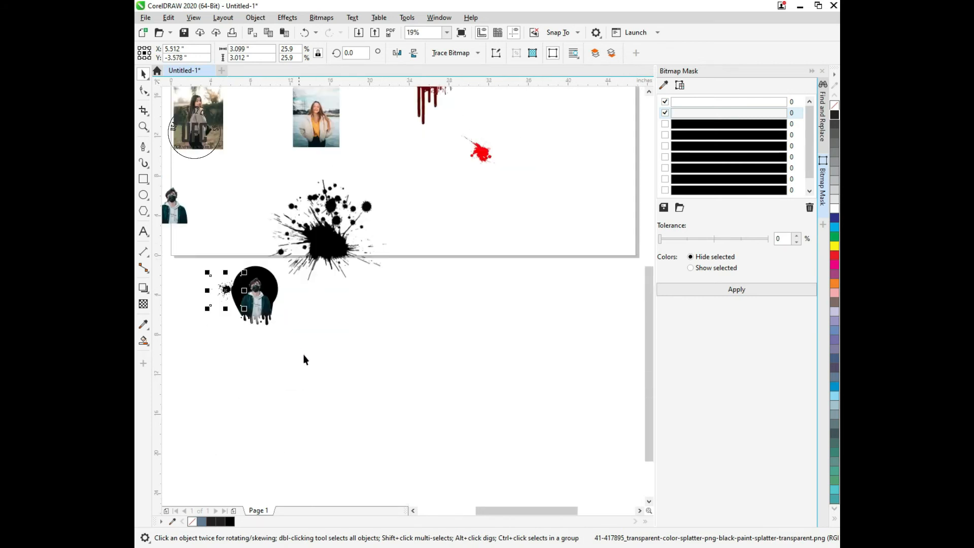
pyautogui.click(303, 359)
pyautogui.scroll(2, 220, 285)
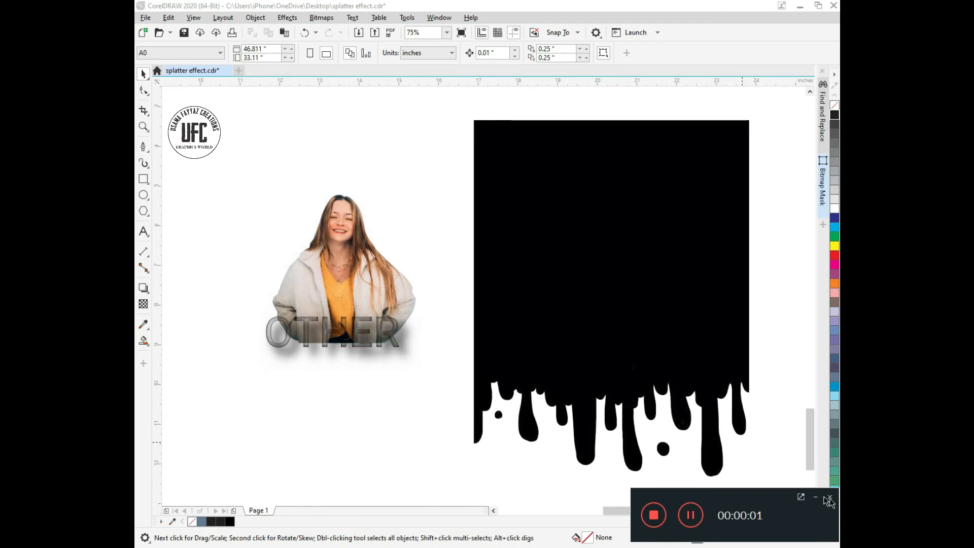
# Move the woman's cutout slightly up and to the left on the canvas.
pyautogui.click(816, 497)
pyautogui.moveTo(361, 306); pyautogui.dragTo(336, 279)
# Outline-trace the black drip bitmap as a High quality image, removing the background colour with the Specify option.
pyautogui.click(598, 242)
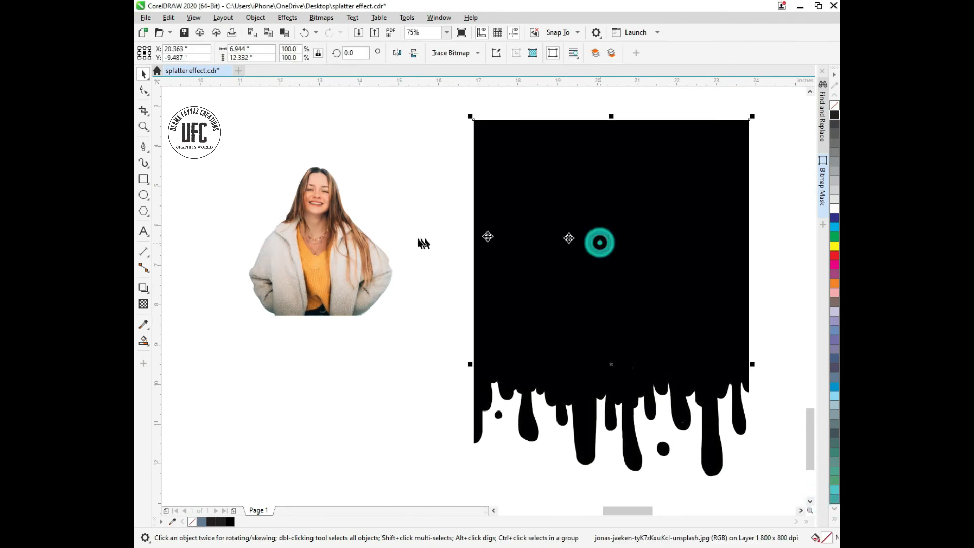
pyautogui.click(467, 53)
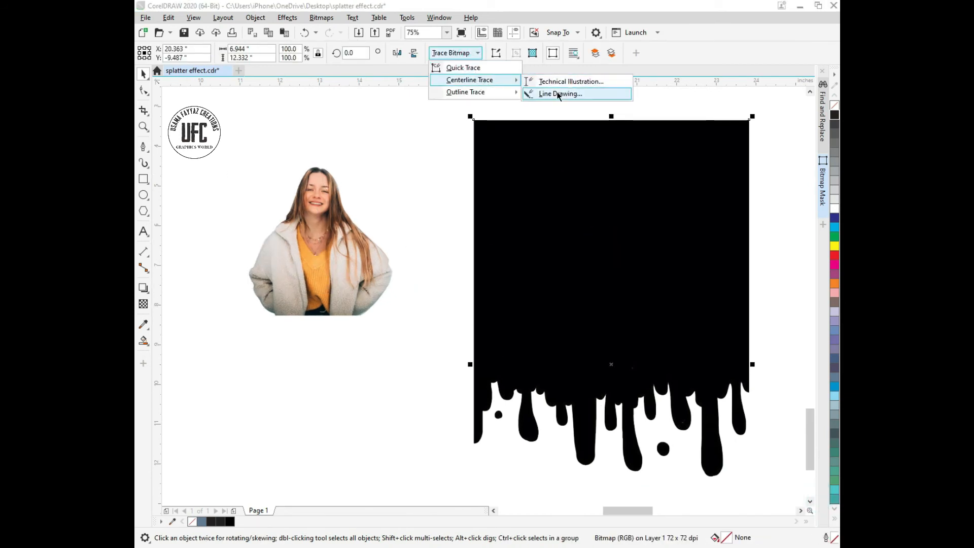
pyautogui.moveTo(510, 91)
pyautogui.click(570, 155)
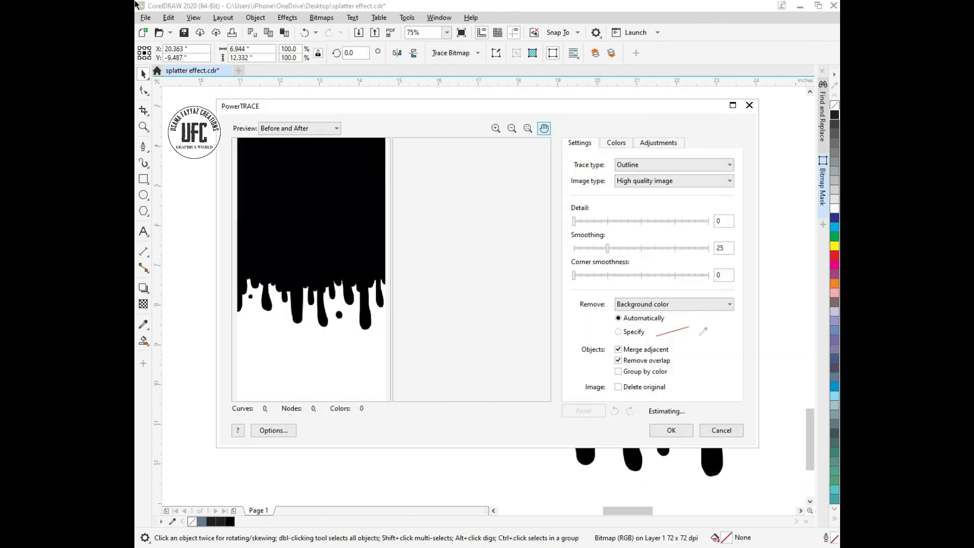
pyautogui.click(628, 332)
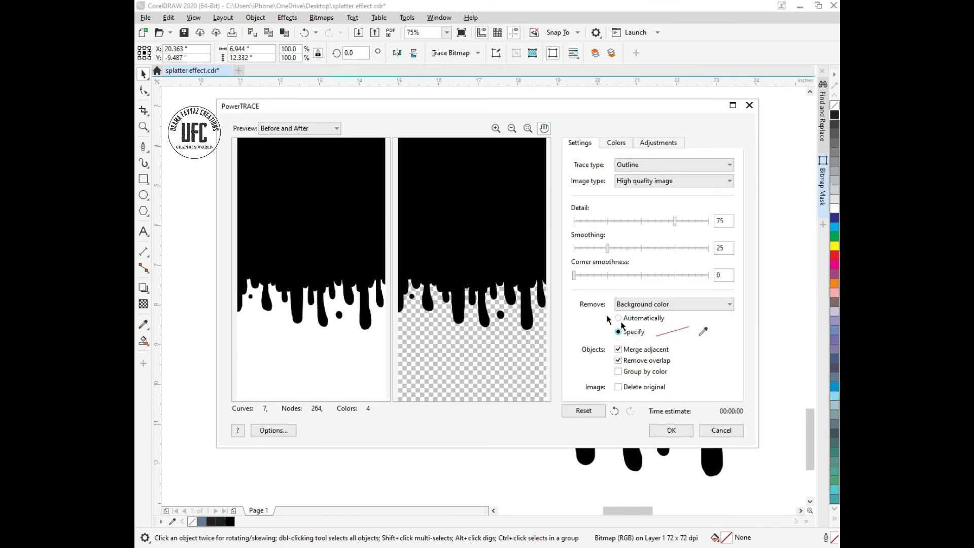
pyautogui.click(670, 430)
# Separate the traced drip artwork from the original bitmap and delete the bitmap.
pyautogui.scroll(-2, 463, 257)
pyautogui.moveTo(463, 256)
pyautogui.mouseDown()
pyautogui.moveTo(391, 307)
pyautogui.moveTo(382, 352)
pyautogui.moveTo(484, 329)
pyautogui.mouseUp()
pyautogui.press('Delete')
pyautogui.click(451, 474)
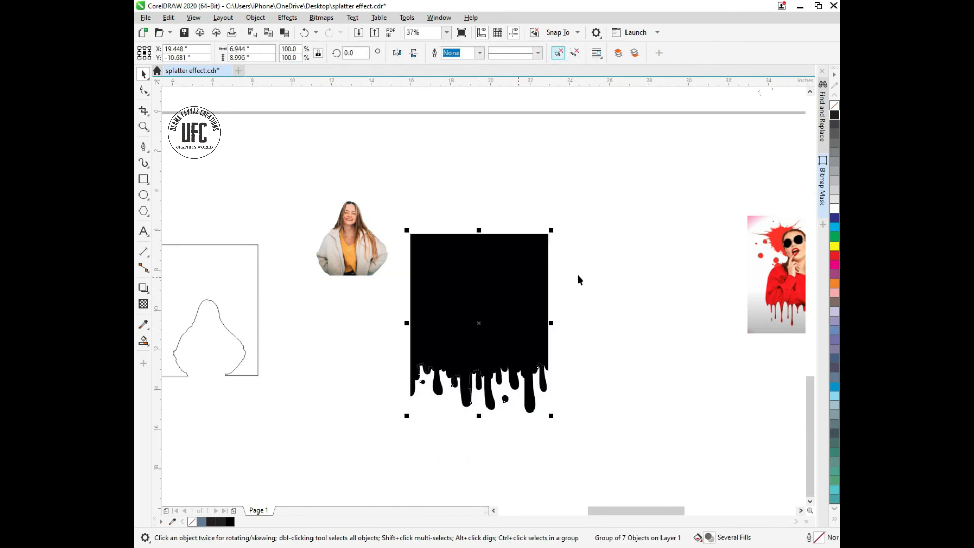
# Ungroup and weld the traced drip pieces into one curve, and scale it to 38.4%.
pyautogui.hotkey('ctrl', 'u')
pyautogui.click(456, 53)
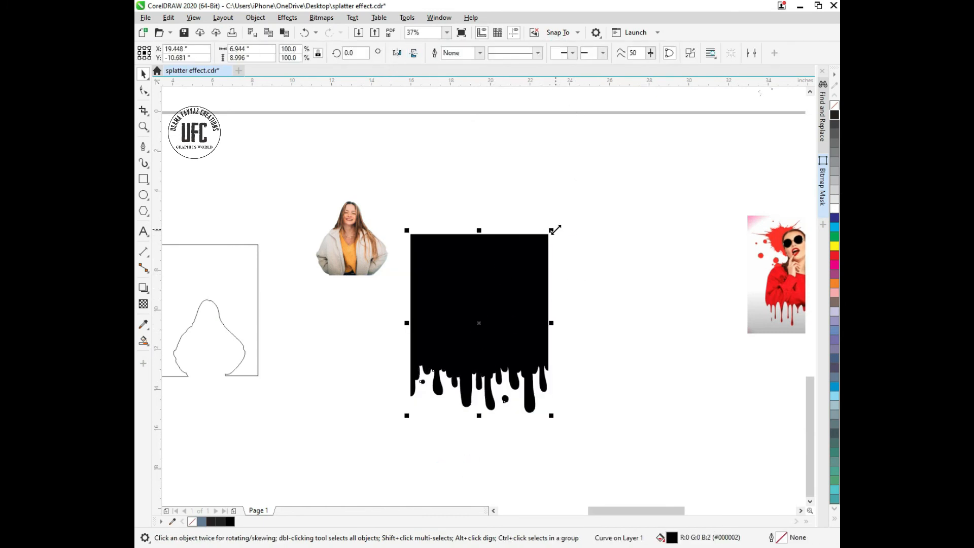
pyautogui.moveTo(553, 230); pyautogui.dragTo(509, 285)
# Trim off the drip shape's solid upper part with a rectangle about 4.1 in wide, and delete the rectangle.
pyautogui.click(144, 178)
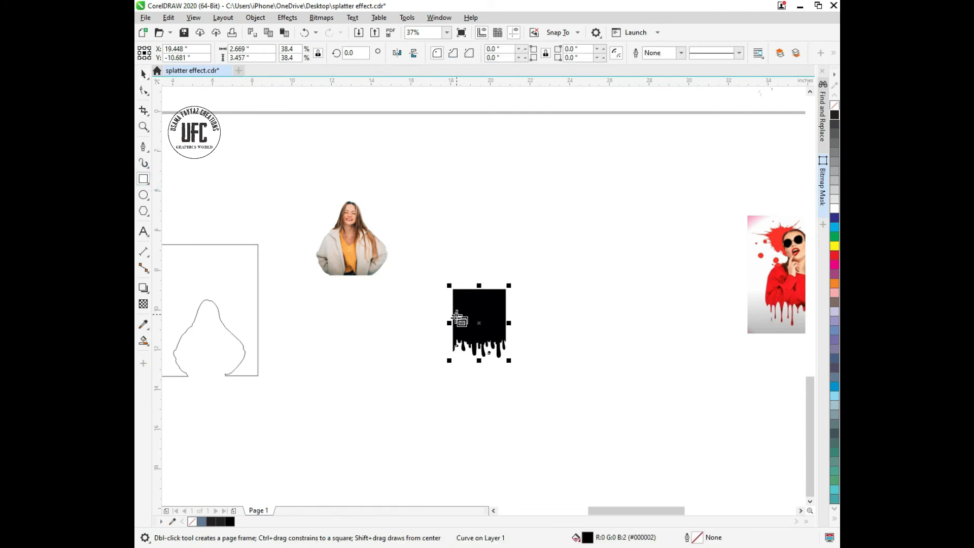
pyautogui.scroll(1, 457, 315)
pyautogui.moveTo(422, 350); pyautogui.dragTo(585, 243)
pyautogui.keyDown('shift'); pyautogui.click(536, 369); pyautogui.keyUp('shift')
pyautogui.press('space')
pyautogui.click(476, 53)
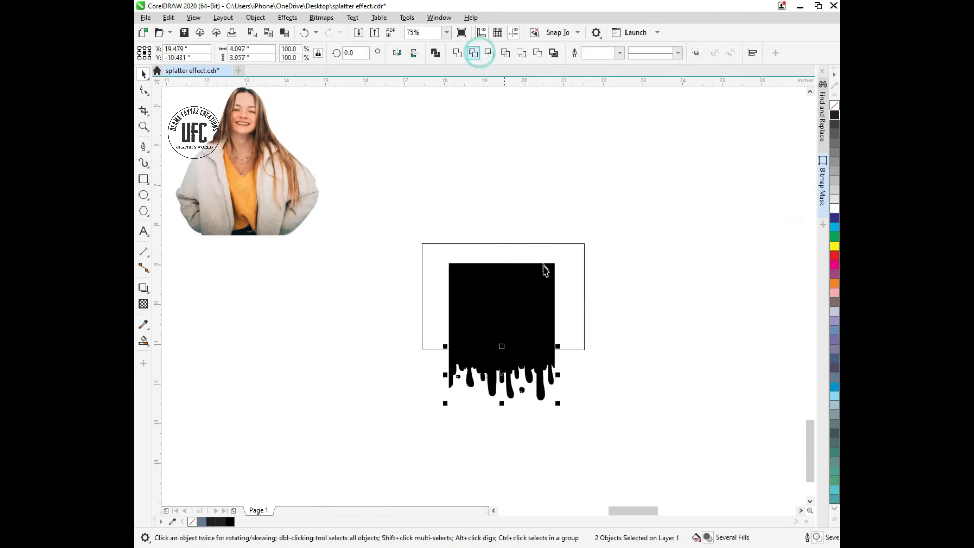
pyautogui.click(544, 269)
pyautogui.press('Delete')
# Place the trimmed drip strip along the lower edge of the woman's cutout and enlarge it to 109.9%.
pyautogui.moveTo(519, 362); pyautogui.dragTo(235, 221)
pyautogui.scroll(1, 231, 220)
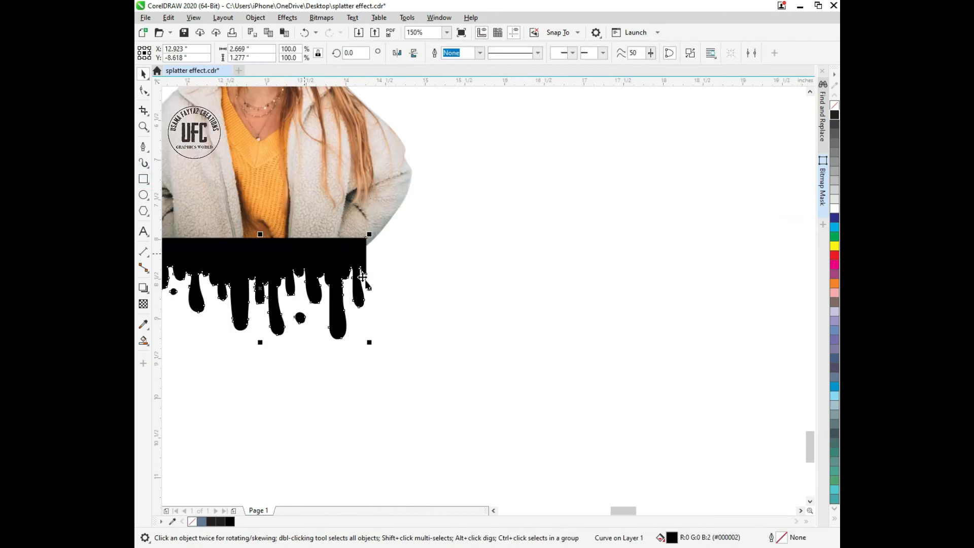
pyautogui.scroll(-1, 363, 278)
pyautogui.moveTo(369, 256); pyautogui.dragTo(376, 252)
pyautogui.scroll(1, 294, 212)
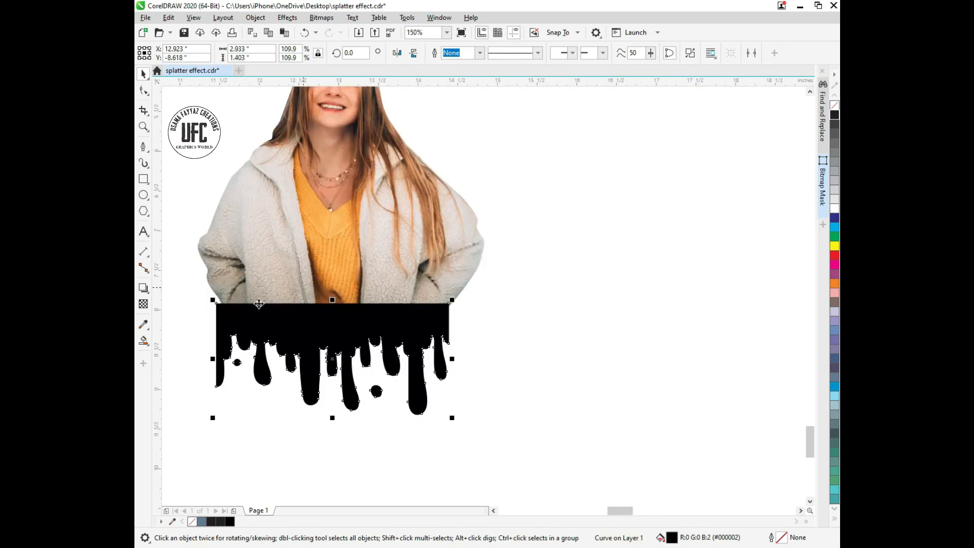
# Create a filled silhouette of the woman's cutout with Smart Fill, and narrow the black drip strip to match its lower edge.
pyautogui.click(144, 340)
pyautogui.click(261, 300)
pyautogui.press('space')
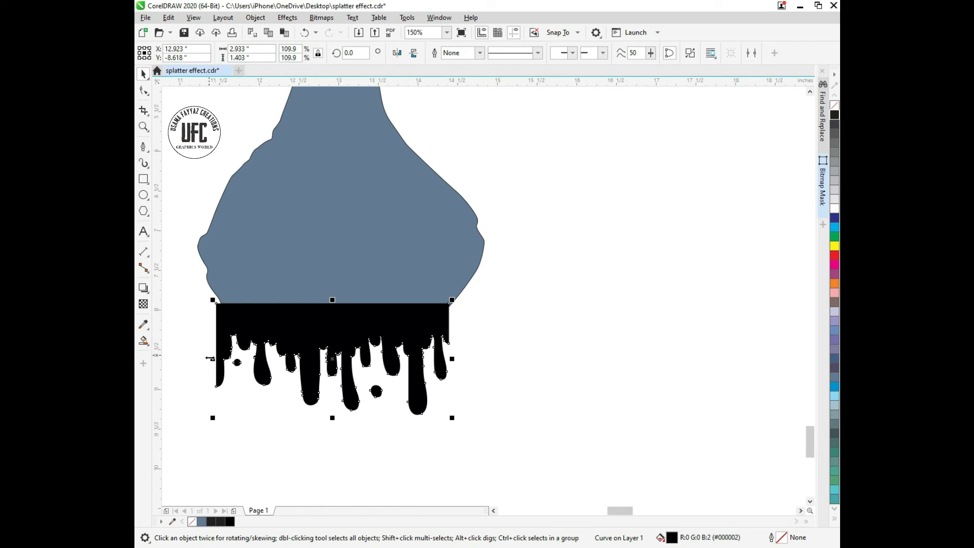
pyautogui.moveTo(213, 359); pyautogui.dragTo(221, 359)
pyautogui.scroll(2, 217, 310)
pyautogui.moveTo(240, 504); pyautogui.dragTo(232, 287)
pyautogui.click(228, 287)
pyautogui.press('space')
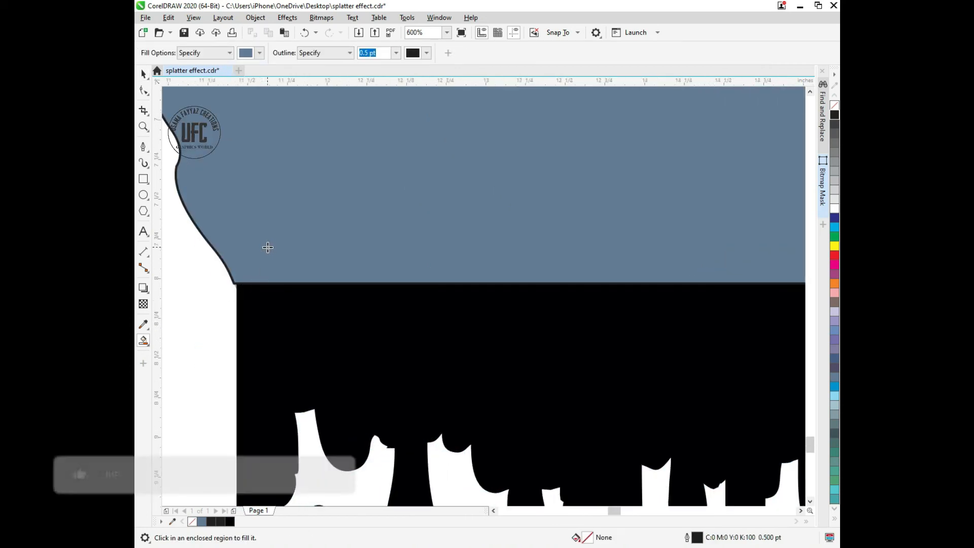
# Join the woman's filled silhouette and the drip strip into one curve, and send it behind the photo.
pyautogui.press('space')
pyautogui.scroll(-2, 269, 248)
pyautogui.click(274, 236)
pyautogui.keyDown('shift'); pyautogui.click(430, 274); pyautogui.keyUp('shift')
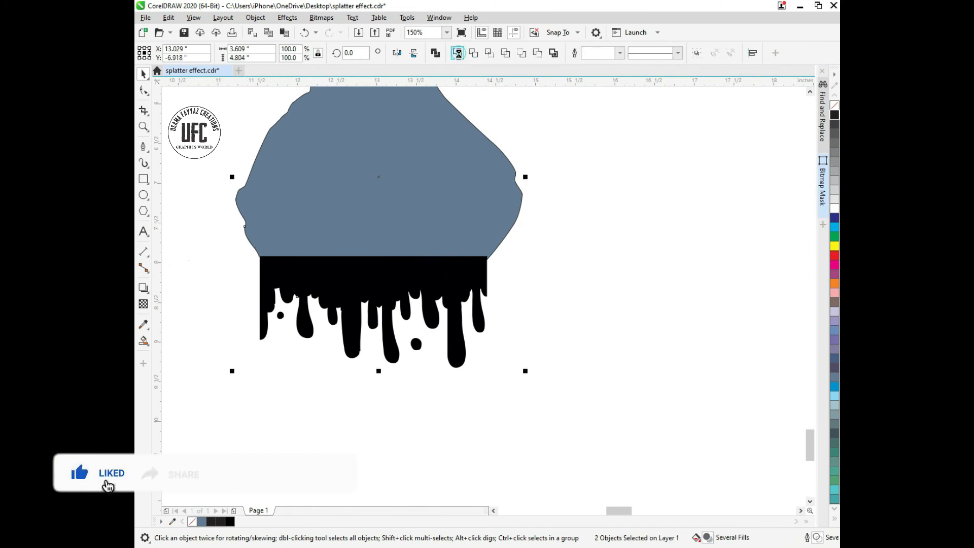
pyautogui.hotkey('ctrl', 'l')
pyautogui.scroll(-1, 402, 319)
pyautogui.hotkey('shift', 'pagedown')
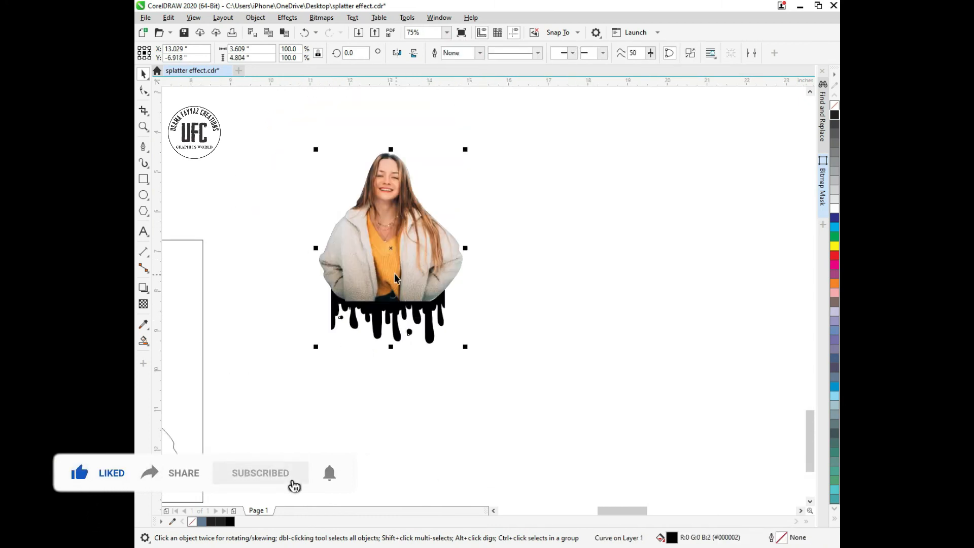
# PowerClip the woman's photo inside the combined silhouette-and-drip curve.
pyautogui.scroll(1, 386, 278)
pyautogui.click(368, 288)
pyautogui.scroll(-1, 361, 288)
pyautogui.click(535, 215)
pyautogui.click(372, 235)
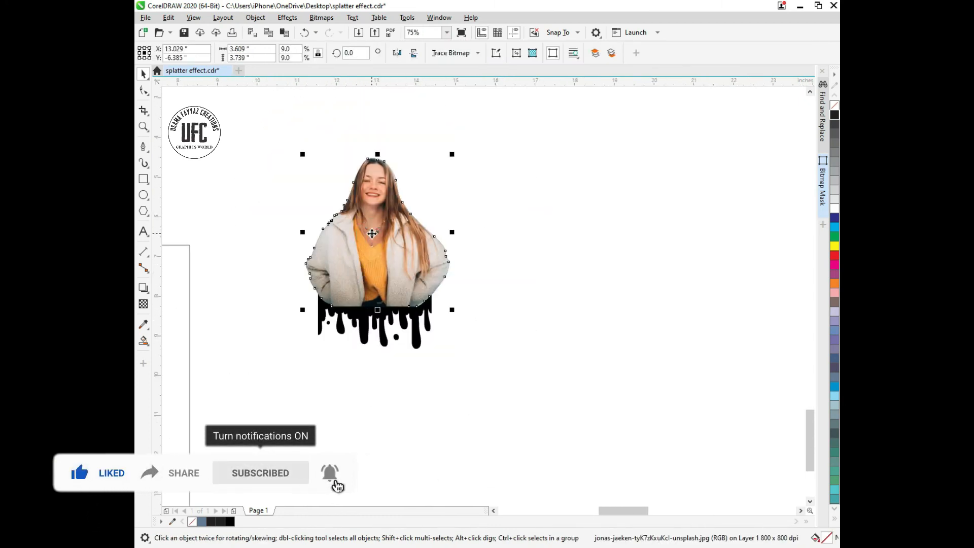
pyautogui.rightClick(372, 236)
pyautogui.click(414, 378)
pyautogui.click(365, 316)
# Edit the PowerClip contents and delete the photo outline's lower side nodes so the picture extends into the drips.
pyautogui.keyDown('ctrl'); pyautogui.click(366, 316); pyautogui.keyUp('ctrl')
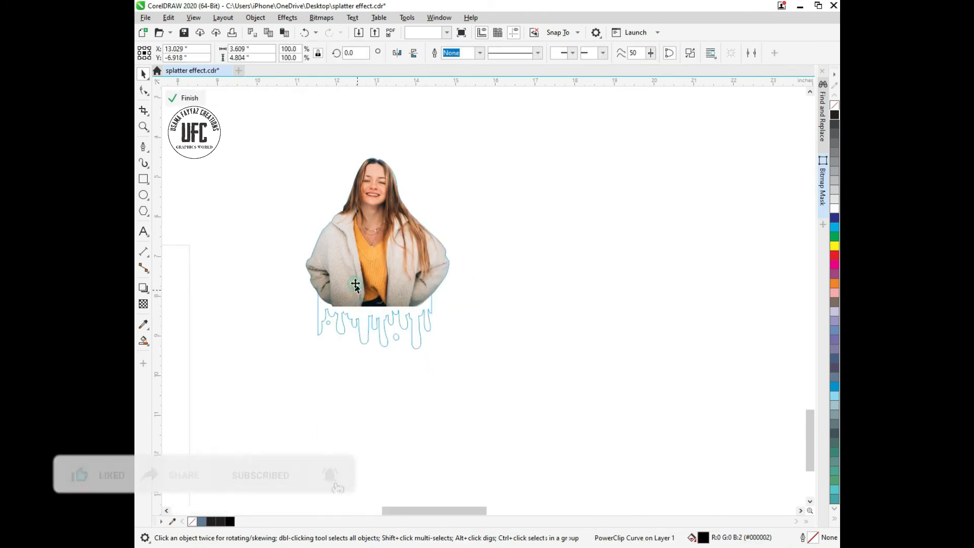
pyautogui.click(355, 283)
pyautogui.click(144, 91)
pyautogui.moveTo(279, 242); pyautogui.dragTo(339, 339)
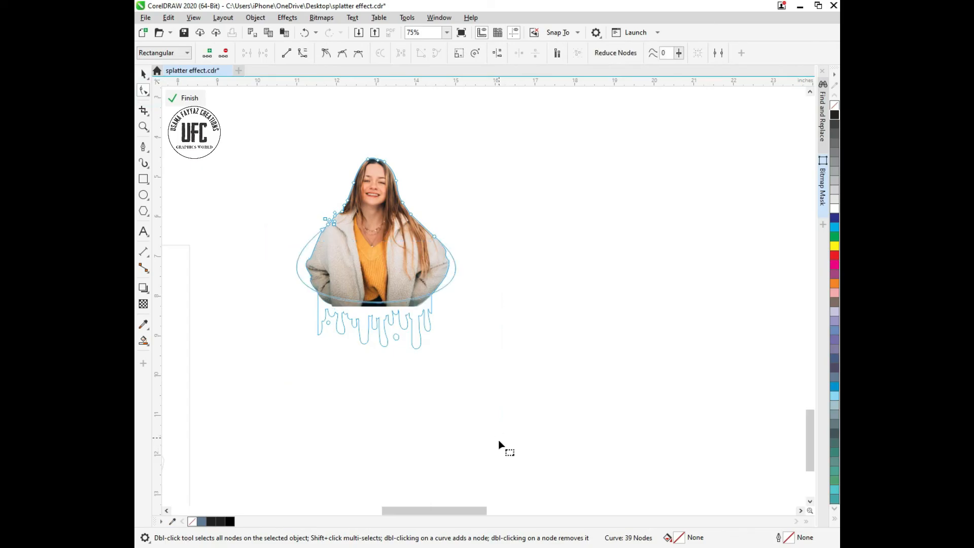
pyautogui.press('Delete')
pyautogui.click(281, 148)
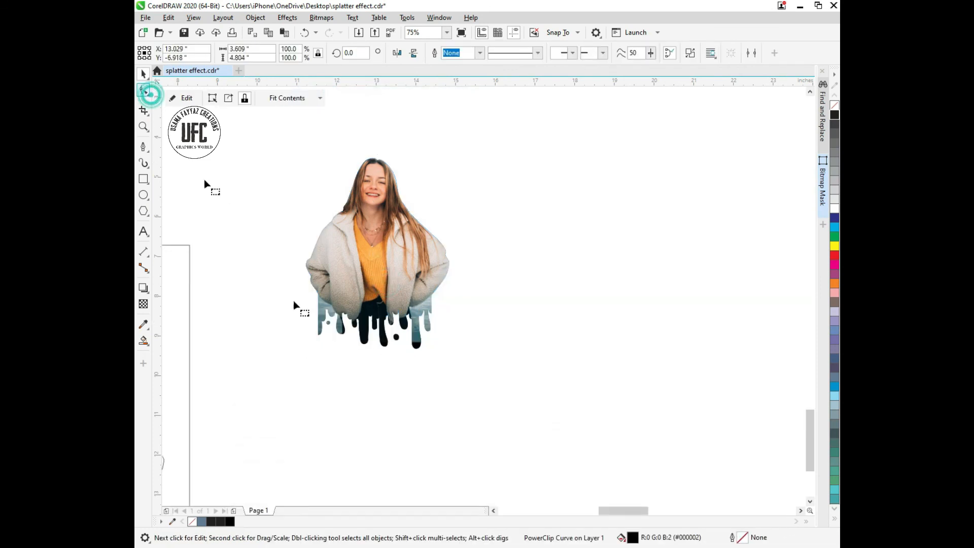
# Select all nodes of the drips along the cutout's lower edge and move them downward.
pyautogui.click(144, 90)
pyautogui.scroll(2, 304, 311)
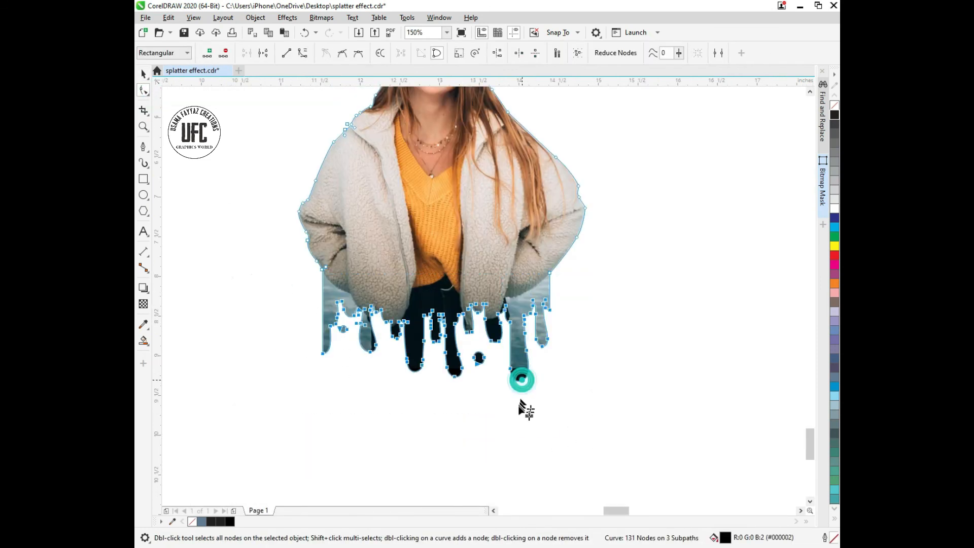
pyautogui.moveTo(522, 380); pyautogui.dragTo(521, 406)
pyautogui.moveTo(605, 445); pyautogui.dragTo(286, 226)
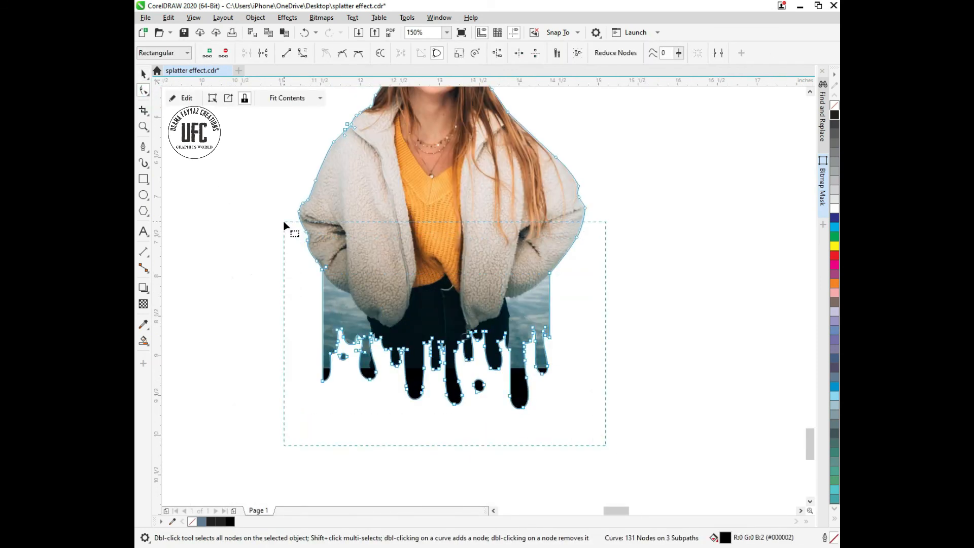
pyautogui.moveTo(279, 273); pyautogui.dragTo(280, 274)
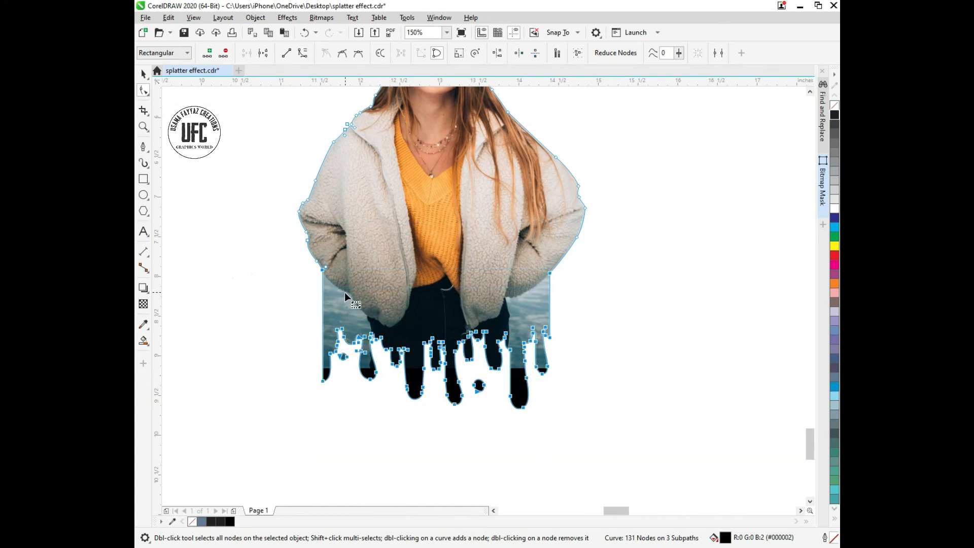
# Draw a rectangle over the cutout's lower half, intersect the two, and move the resulting drip piece beside the cutout.
pyautogui.click(144, 179)
pyautogui.moveTo(303, 226)
pyautogui.mouseDown()
pyautogui.moveTo(565, 433)
pyautogui.moveTo(590, 437)
pyautogui.mouseUp()
pyautogui.keyDown('shift'); pyautogui.click(479, 215); pyautogui.keyUp('shift')
pyautogui.press('space')
pyautogui.click(485, 53)
pyautogui.scroll(-1, 479, 246)
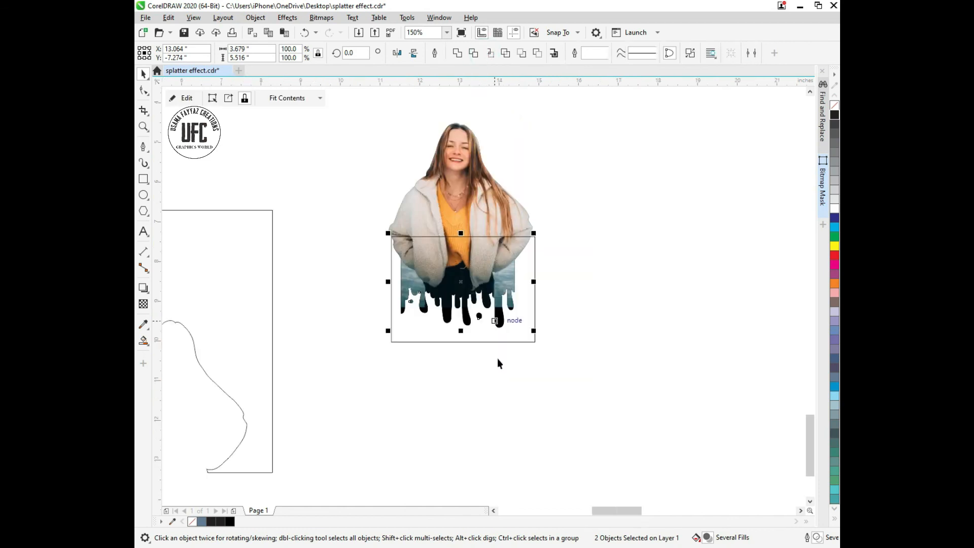
pyautogui.moveTo(463, 280); pyautogui.dragTo(629, 275)
# Trim the lower half off the woman's cutout with the rectangle, and delete the rectangle.
pyautogui.click(534, 331)
pyautogui.press('Delete')
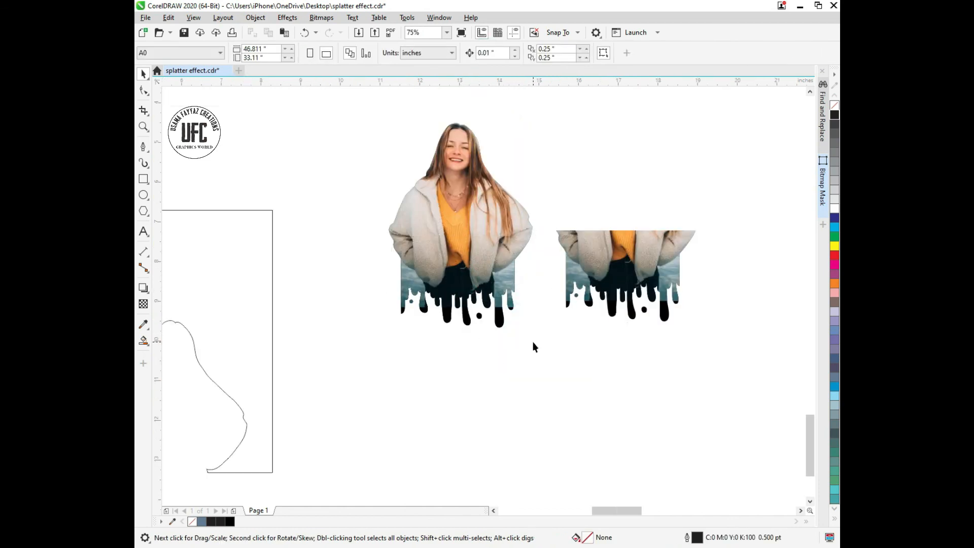
pyautogui.keyDown('shift'); pyautogui.click(467, 210); pyautogui.keyUp('shift')
pyautogui.click(472, 52)
pyautogui.click(509, 324)
pyautogui.press('Delete')
# Remove the photo from the separated drip piece and place the plain black shape over the lower edge of the woman's cutout.
pyautogui.click(583, 269)
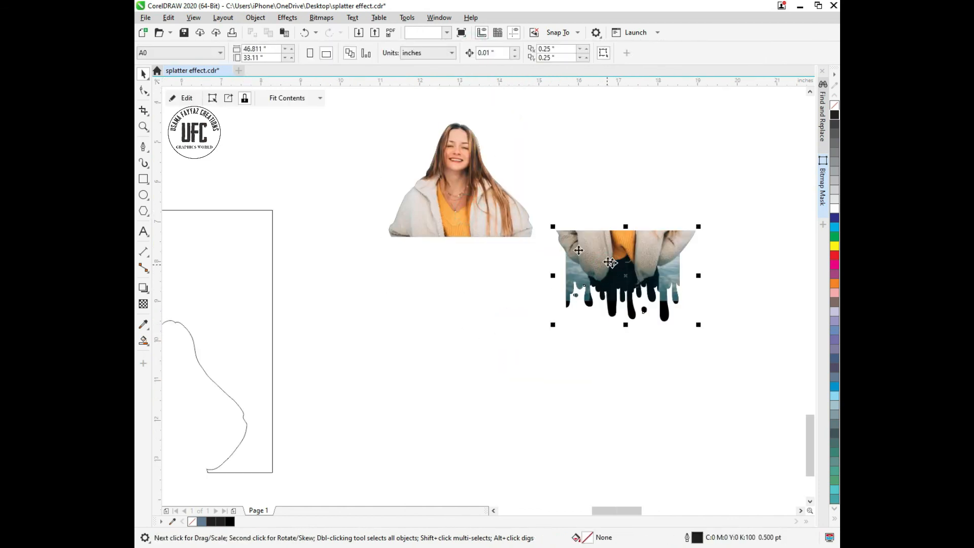
pyautogui.click(228, 99)
pyautogui.press('Delete')
pyautogui.moveTo(651, 276); pyautogui.dragTo(523, 304)
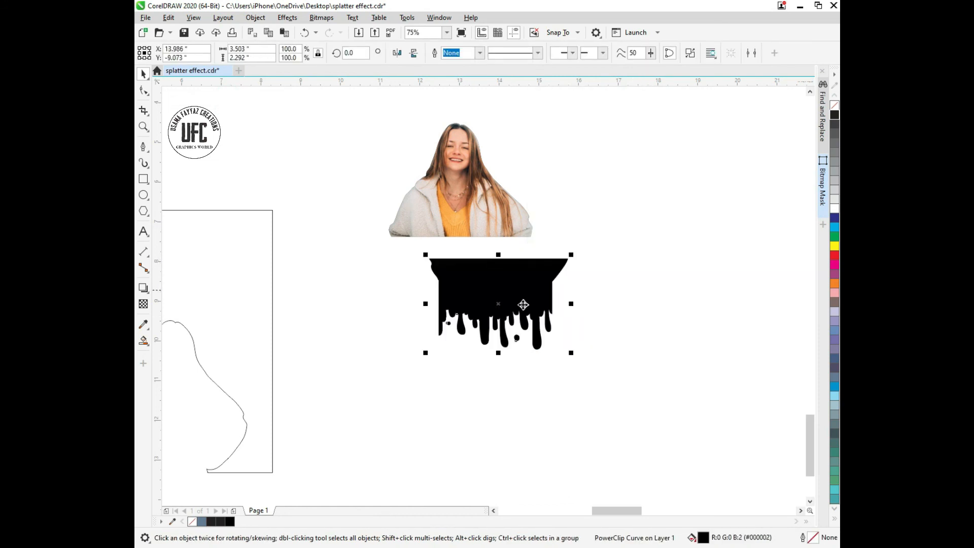
pyautogui.moveTo(470, 273); pyautogui.dragTo(476, 251)
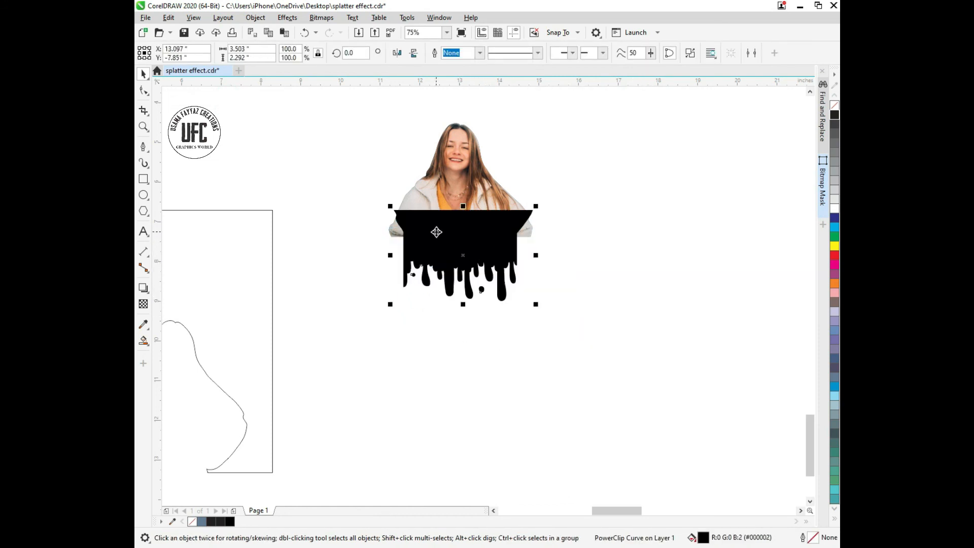
# Trim the black drip shape's flared upper part with a rectangle about 3.25 by 1.01 in, and enlarge the remaining drips to 126.8%.
pyautogui.scroll(1, 436, 231)
pyautogui.click(143, 179)
pyautogui.moveTo(370, 242)
pyautogui.mouseDown()
pyautogui.moveTo(576, 191)
pyautogui.moveTo(629, 161)
pyautogui.mouseUp()
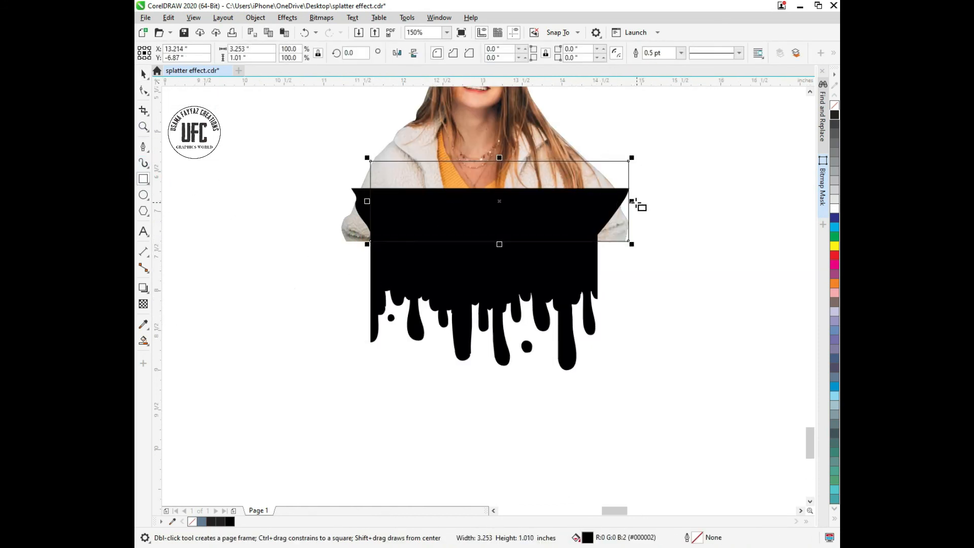
pyautogui.press('space')
pyautogui.keyDown('shift'); pyautogui.click(559, 267); pyautogui.keyUp('shift')
pyautogui.click(470, 53)
pyautogui.click(687, 198)
pyautogui.press('Delete')
pyautogui.click(526, 263)
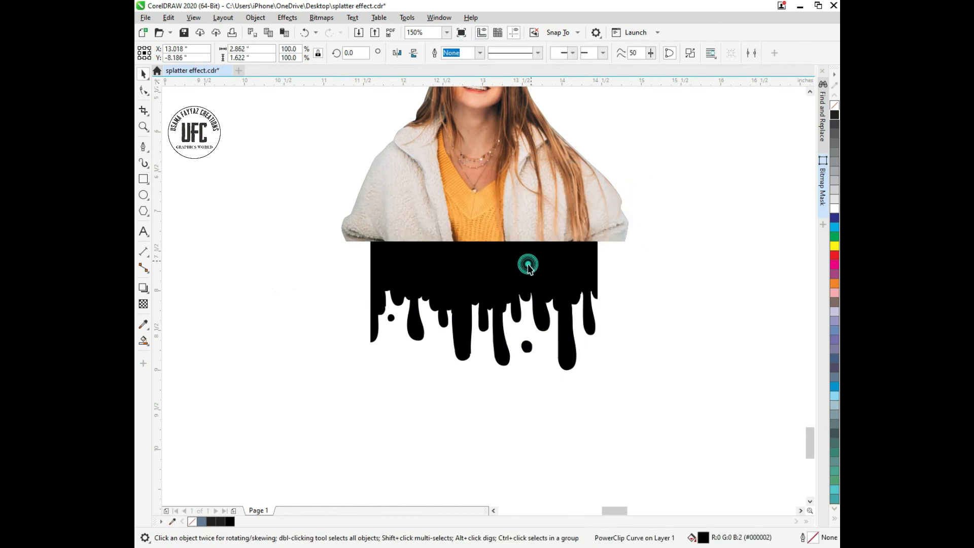
pyautogui.moveTo(600, 238); pyautogui.dragTo(631, 220)
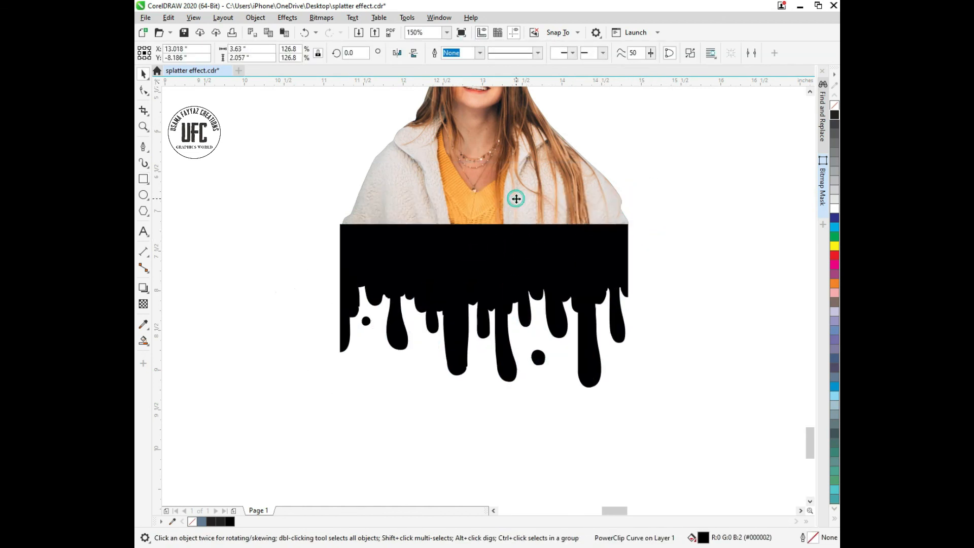
# Try welding the enlarged drip shape to the woman's cutout, and undo the weld.
pyautogui.keyDown('shift'); pyautogui.click(516, 199); pyautogui.keyUp('shift')
pyautogui.click(471, 54)
pyautogui.click(461, 259)
pyautogui.click(452, 193)
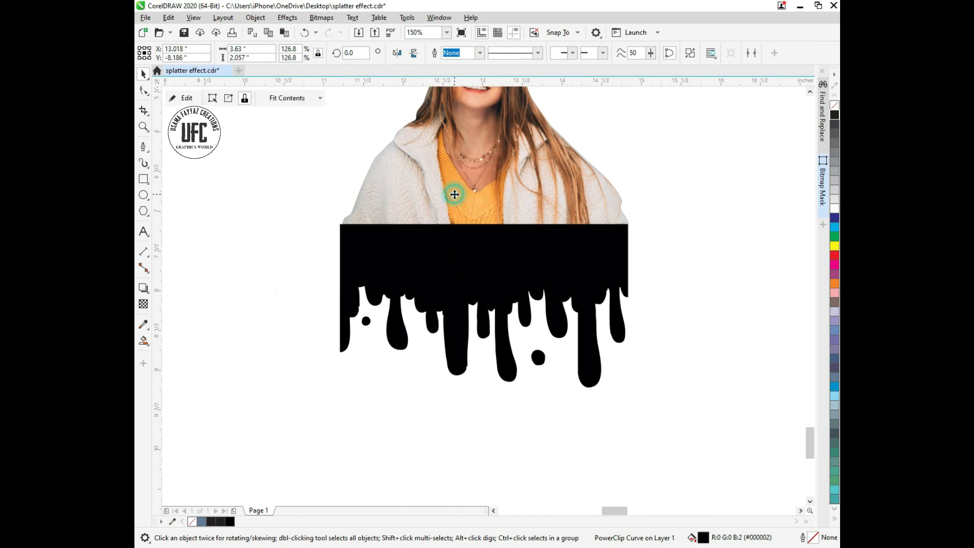
pyautogui.keyDown('shift'); pyautogui.click(461, 263); pyautogui.keyUp('shift')
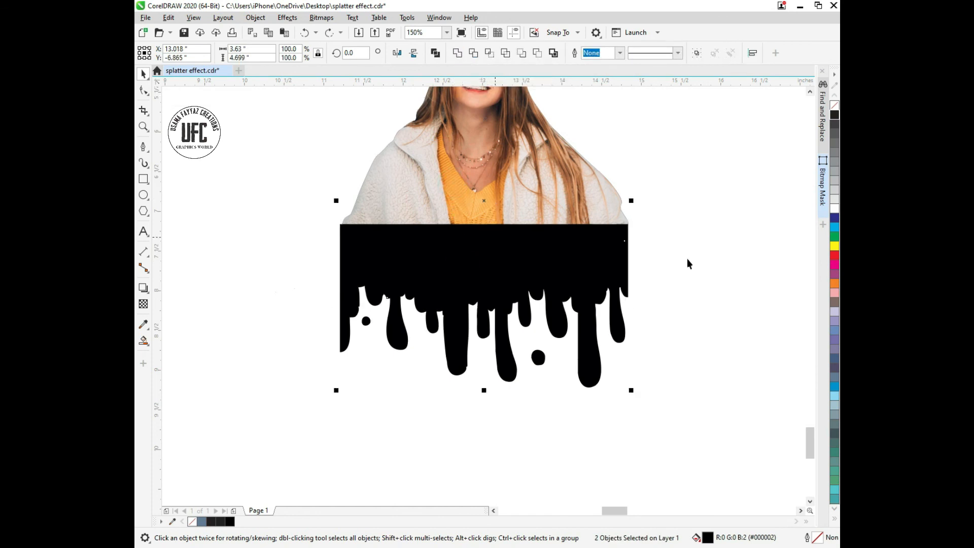
pyautogui.click(457, 53)
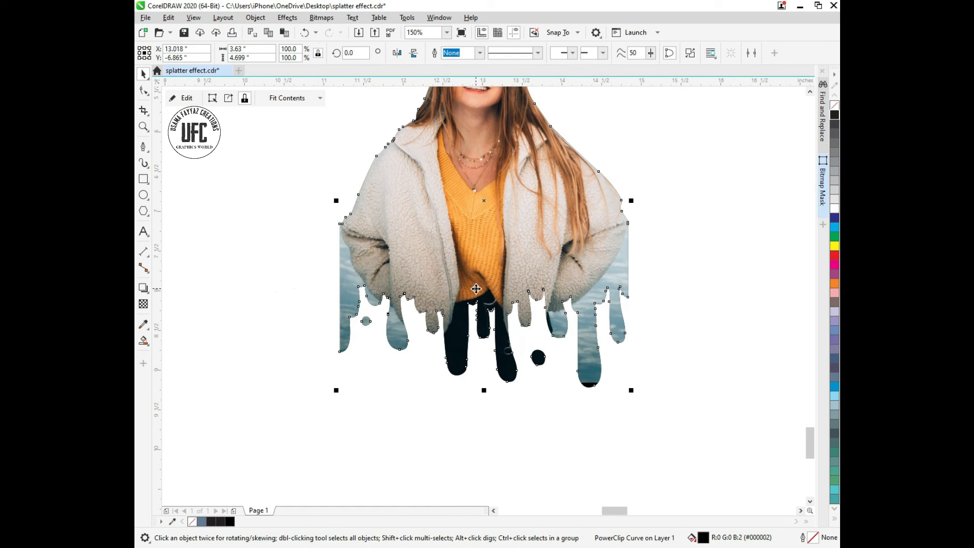
pyautogui.scroll(-6, 476, 289)
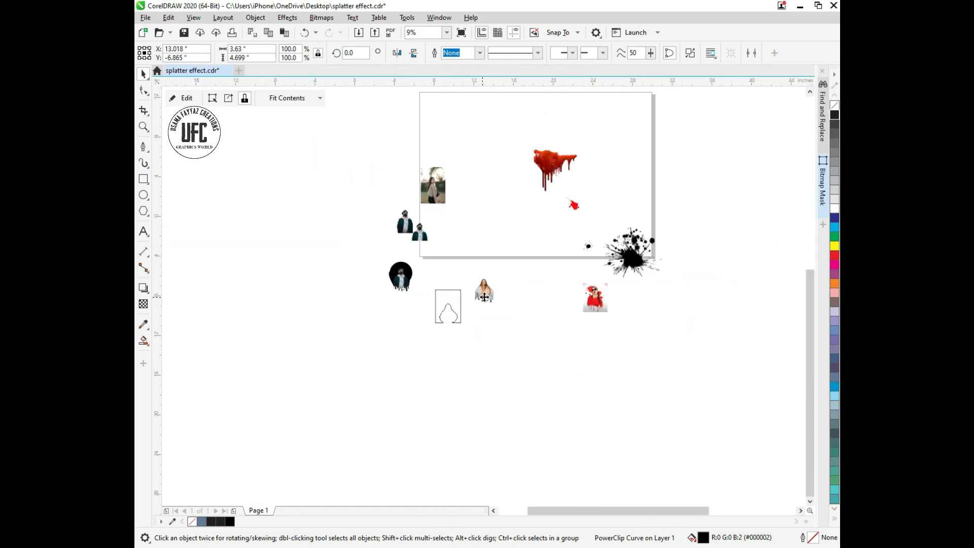
pyautogui.scroll(3, 485, 298)
pyautogui.scroll(4, 485, 298)
pyautogui.hotkey('ctrl', 'z')
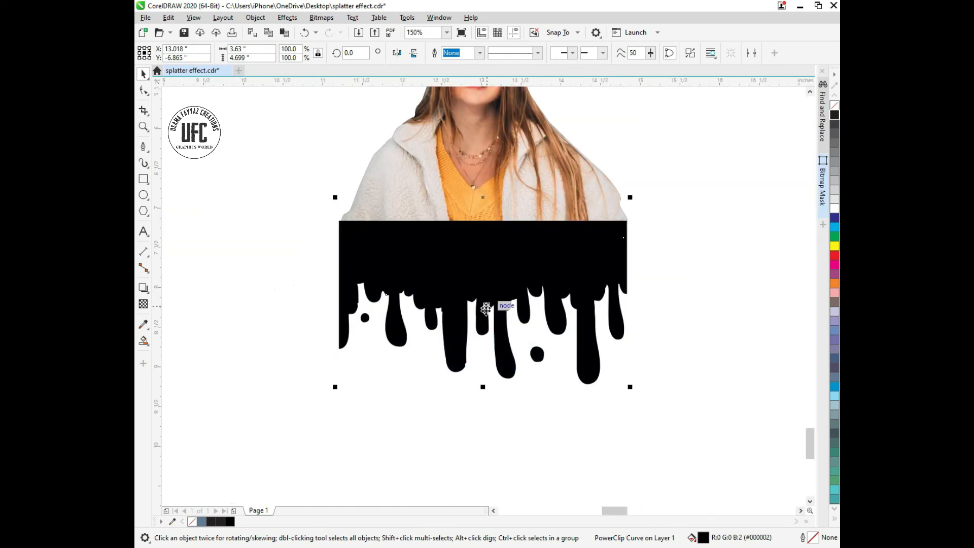
# Narrow the black drip shape to about 2.24 in around its centre, and weld it to the woman's cutout.
pyautogui.click(630, 303)
pyautogui.moveTo(587, 308); pyautogui.dragTo(575, 304)
pyautogui.keyDown('shift'); pyautogui.click(424, 188); pyautogui.keyUp('shift')
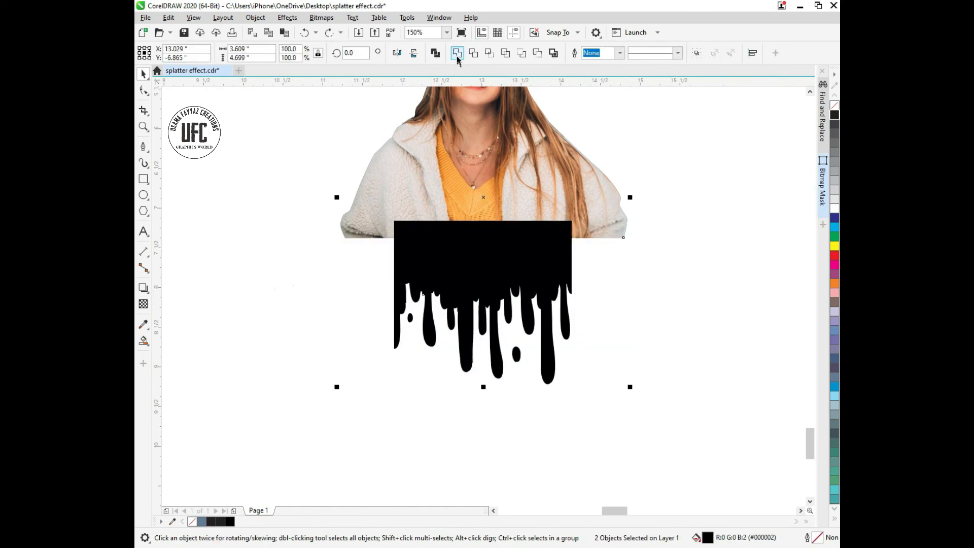
pyautogui.click(458, 52)
# Trim the parts of the woman's cutout that overhang the drips on both sides with rectangles, and delete the rectangles.
pyautogui.click(144, 179)
pyautogui.moveTo(394, 348); pyautogui.dragTo(339, 86)
pyautogui.press('space')
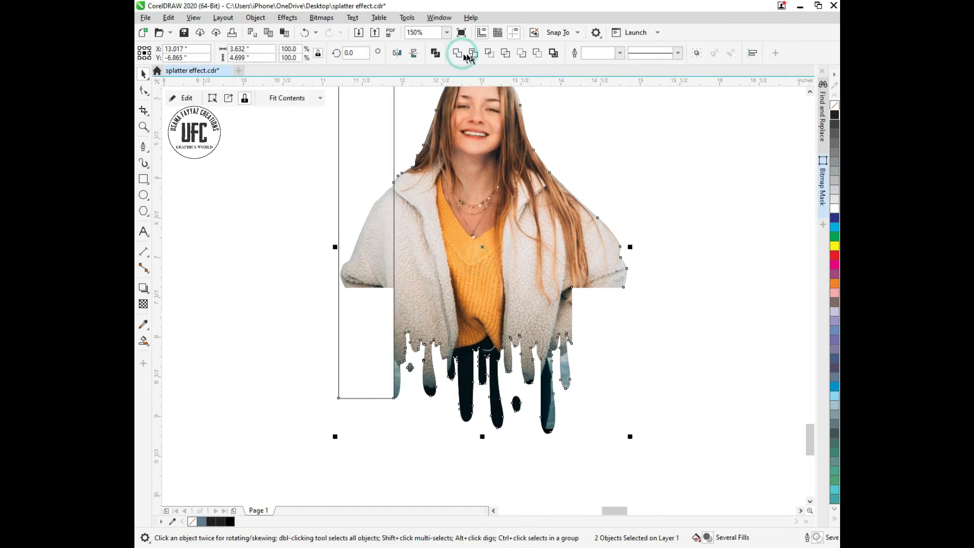
pyautogui.click(374, 235)
pyautogui.moveTo(339, 254); pyautogui.dragTo(572, 287)
pyautogui.keyDown('shift'); pyautogui.click(552, 278); pyautogui.keyUp('shift')
pyautogui.click(473, 53)
pyautogui.click(598, 198)
pyautogui.press('Delete')
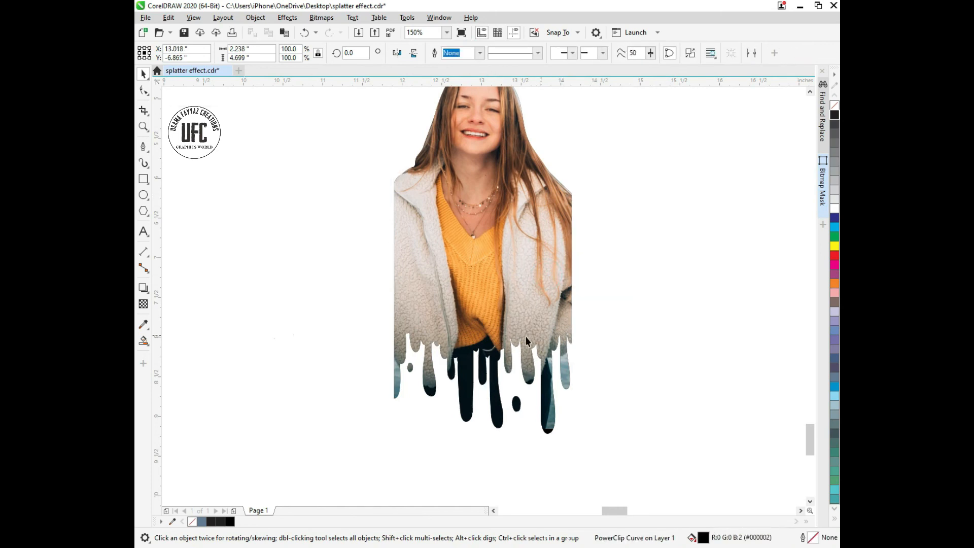
# Move the woman's dripping cutout next to the man's circular dripping badge.
pyautogui.scroll(-1, 511, 333)
pyautogui.click(498, 285)
pyautogui.scroll(-5, 553, 313)
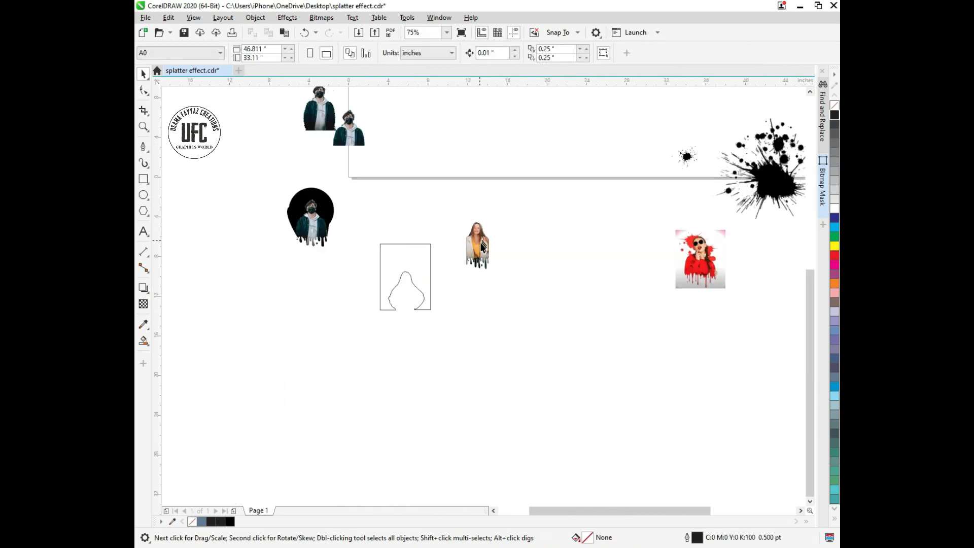
pyautogui.scroll(3, 242, 299)
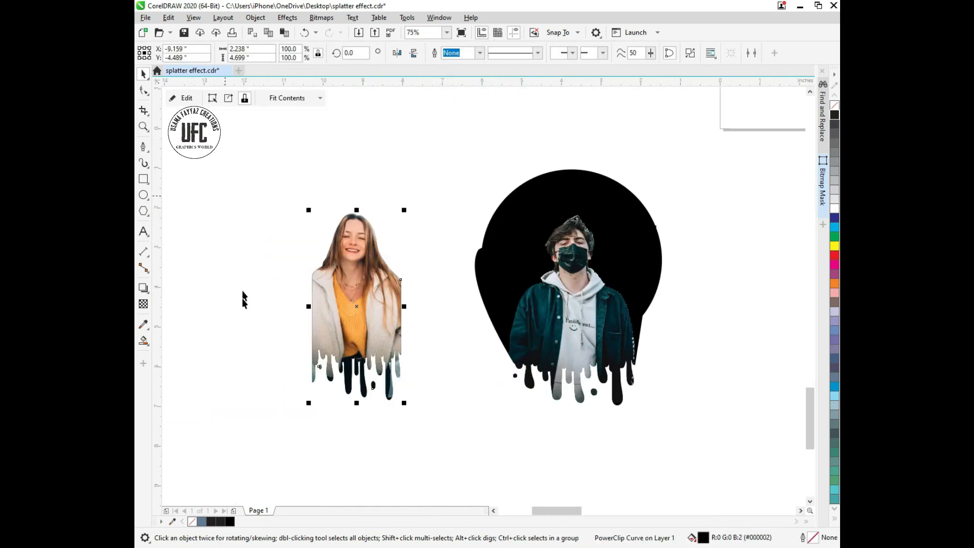
pyautogui.click(261, 298)
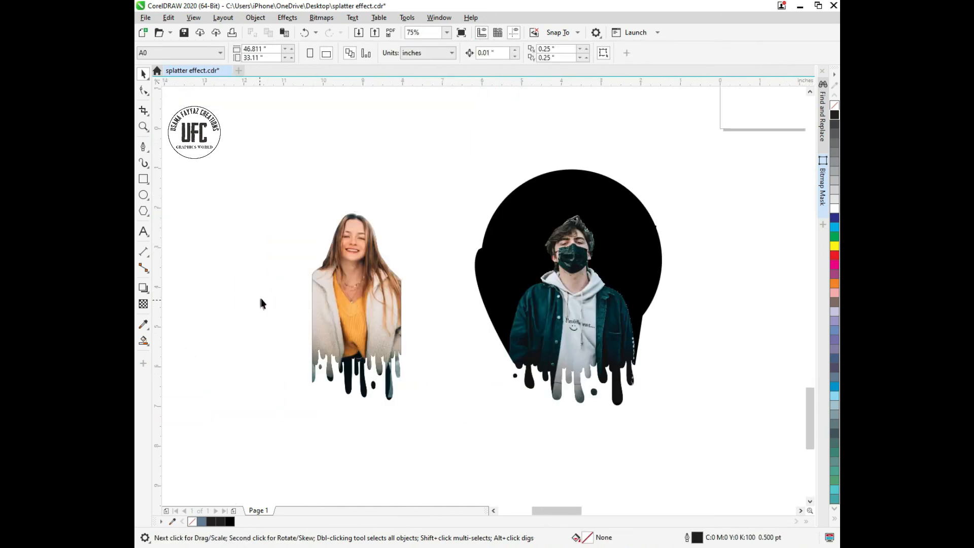
# Place the black splatter behind the woman's shoulder and the red splatter behind her head on the opposite side.
pyautogui.scroll(-3, 390, 287)
pyautogui.moveTo(753, 258); pyautogui.dragTo(299, 295)
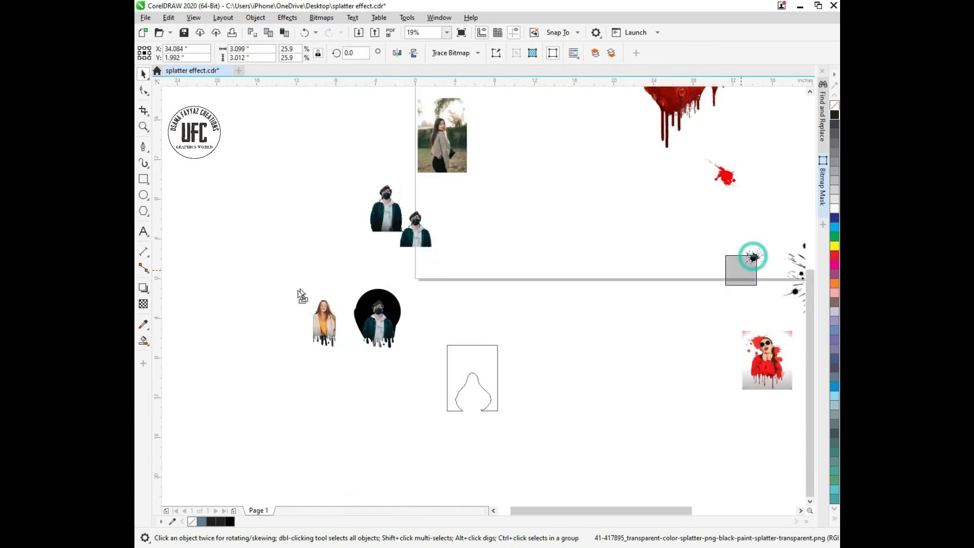
pyautogui.moveTo(725, 177); pyautogui.dragTo(326, 309)
pyautogui.scroll(8, 316, 309)
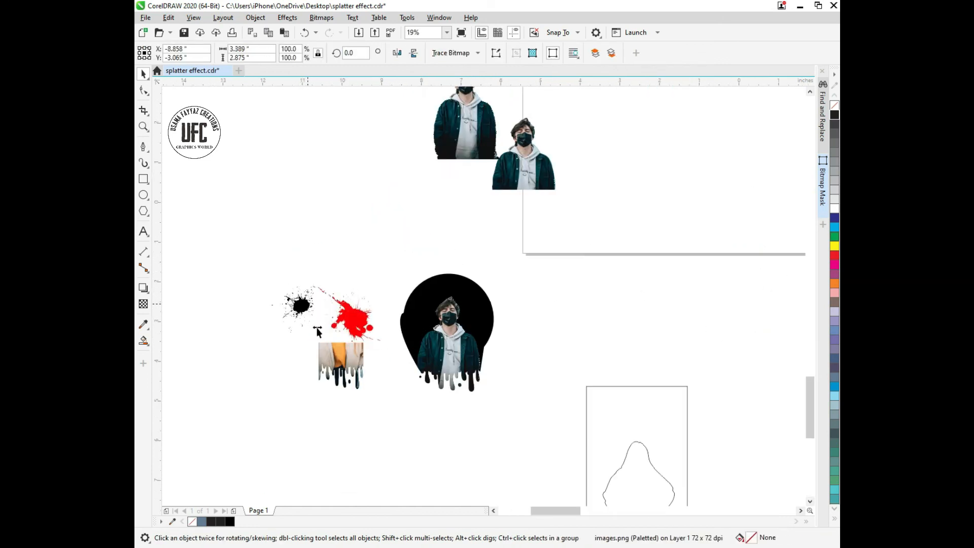
pyautogui.moveTo(272, 287); pyautogui.dragTo(281, 362)
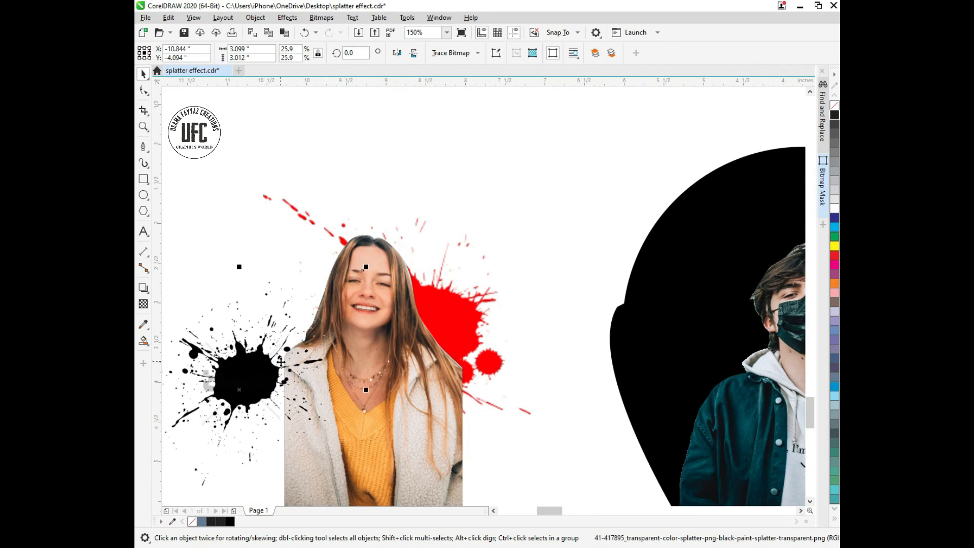
pyautogui.scroll(-3, 486, 265)
pyautogui.click(455, 339)
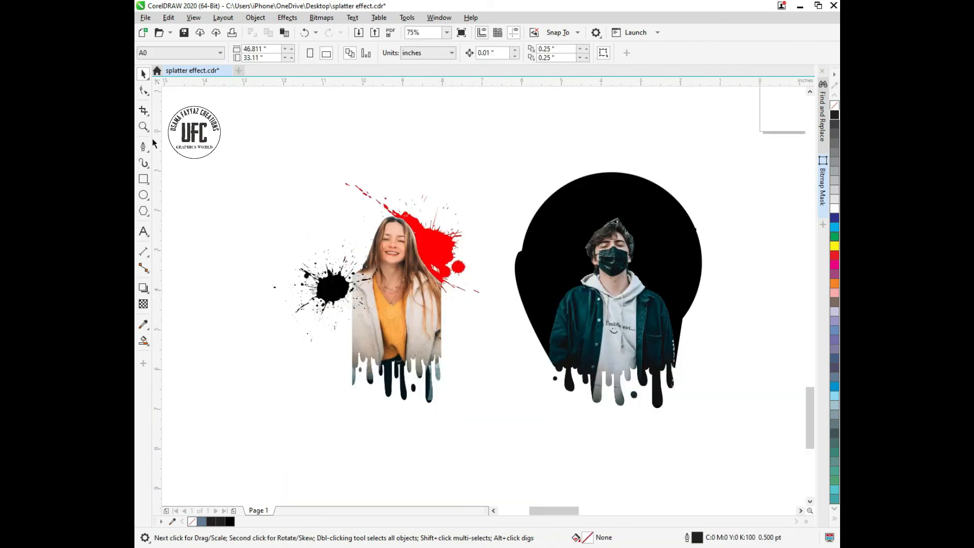
pyautogui.click(144, 113)
pyautogui.click(143, 126)
pyautogui.moveTo(184, 104); pyautogui.dragTo(774, 476)
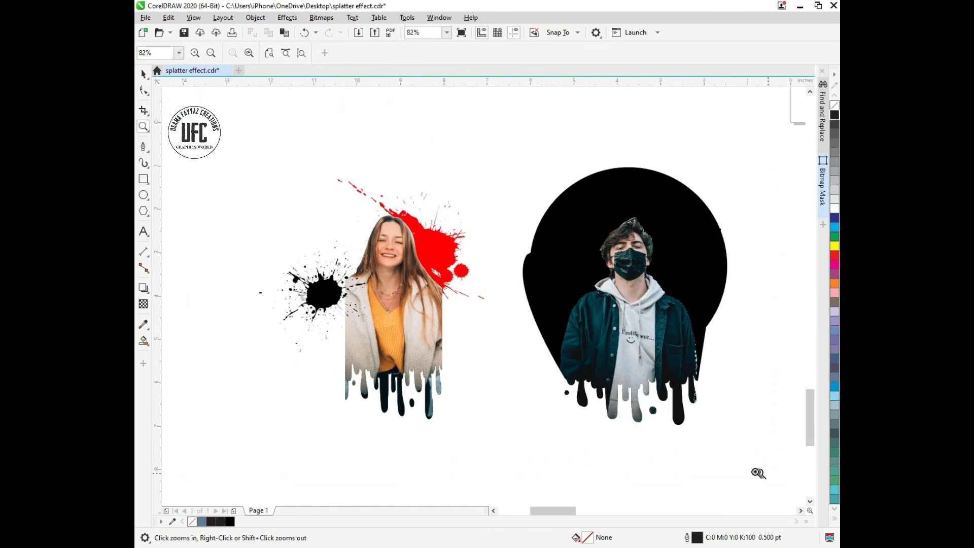